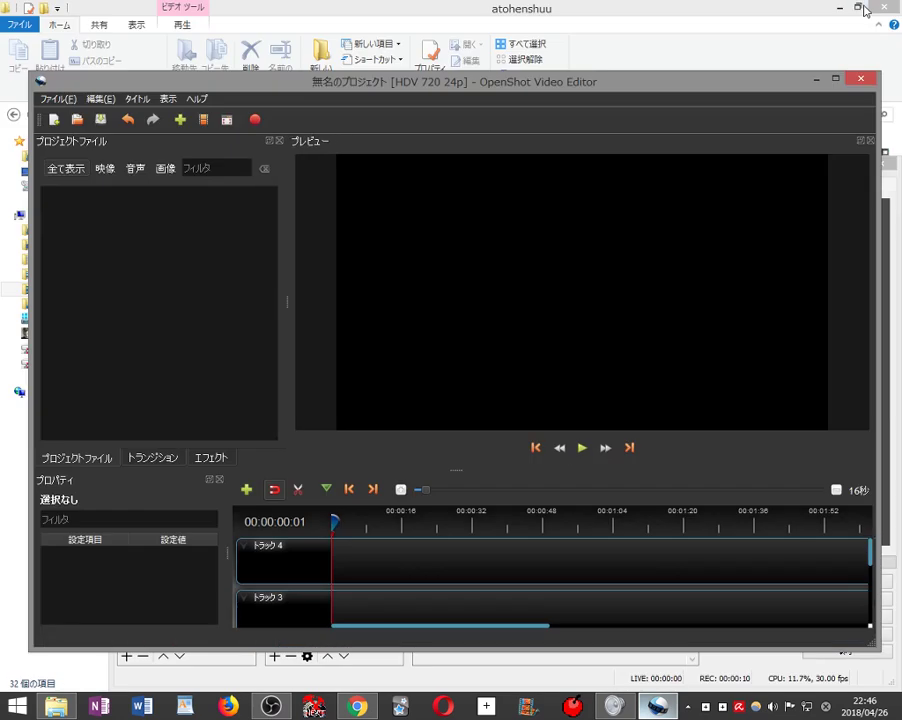
left_click(404, 11)
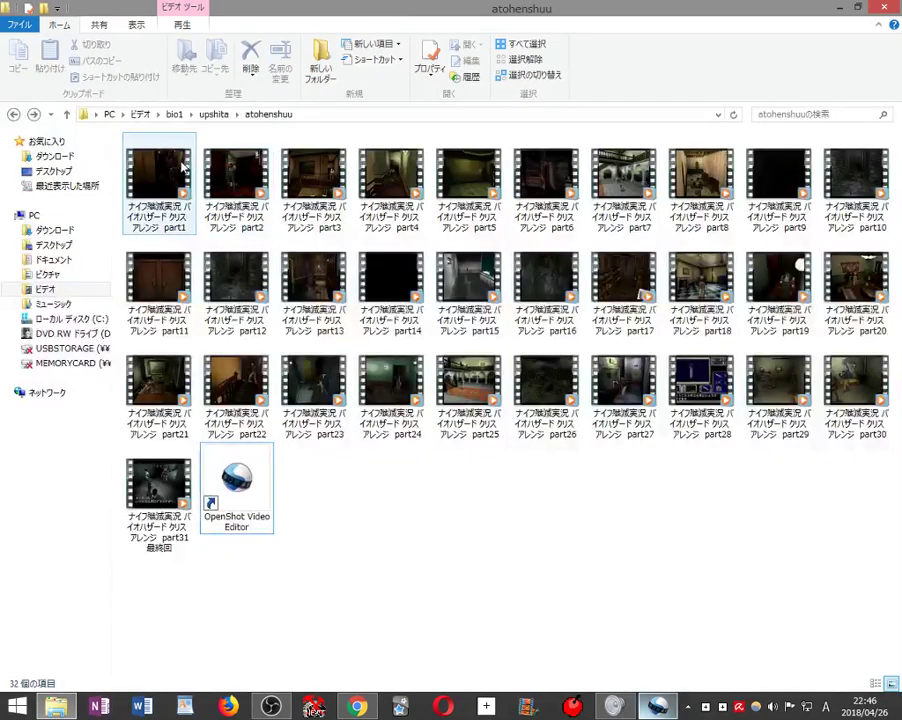
left_click(160, 185)
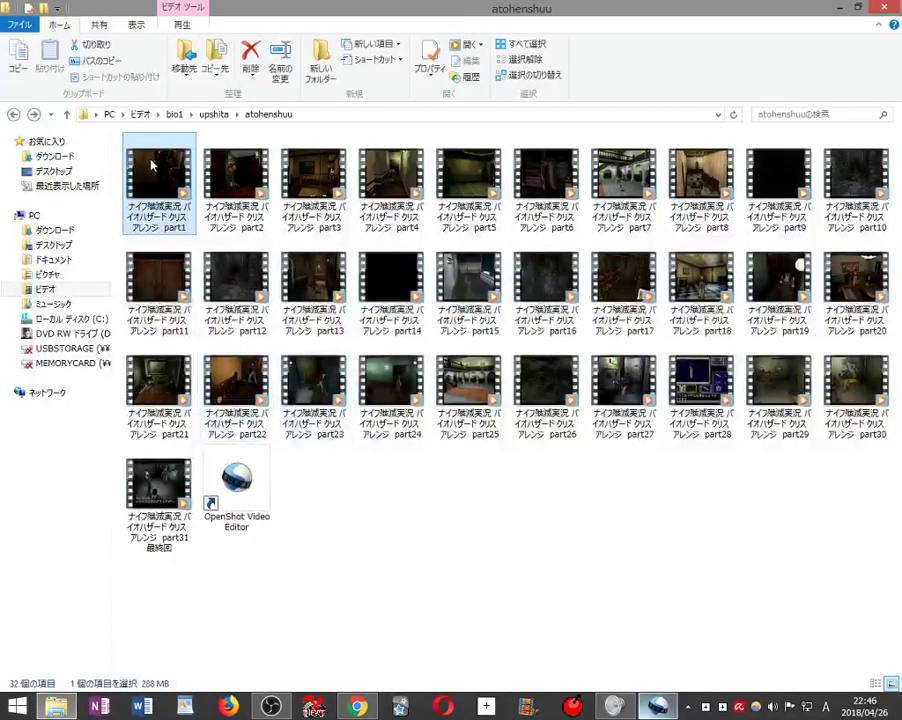
left_click_drag(153, 168, 166, 367)
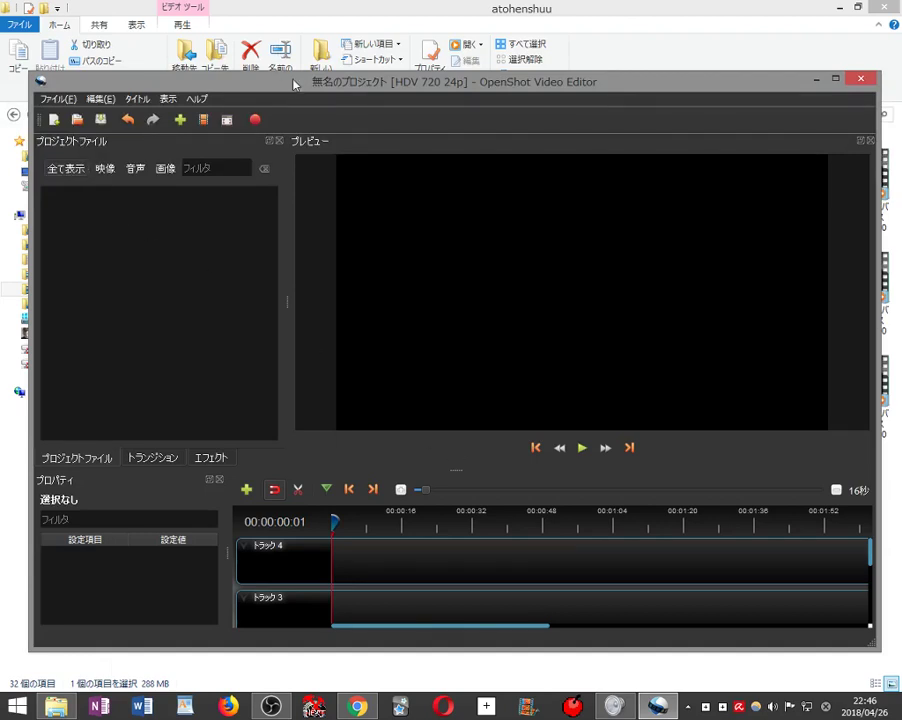
left_click_drag(294, 84, 302, 86)
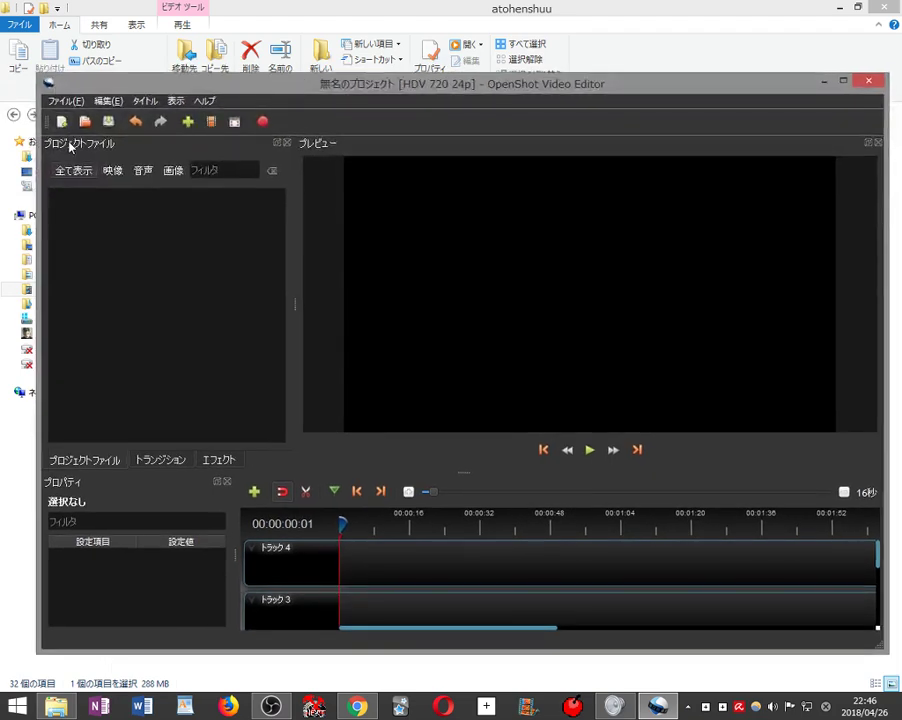
- Import the video "ナイフ殲滅実況 バイオハザード クリス アレンジ part1" from ビデオ > bio1 > upshita > atohenshuu into the project
left_click(68, 101)
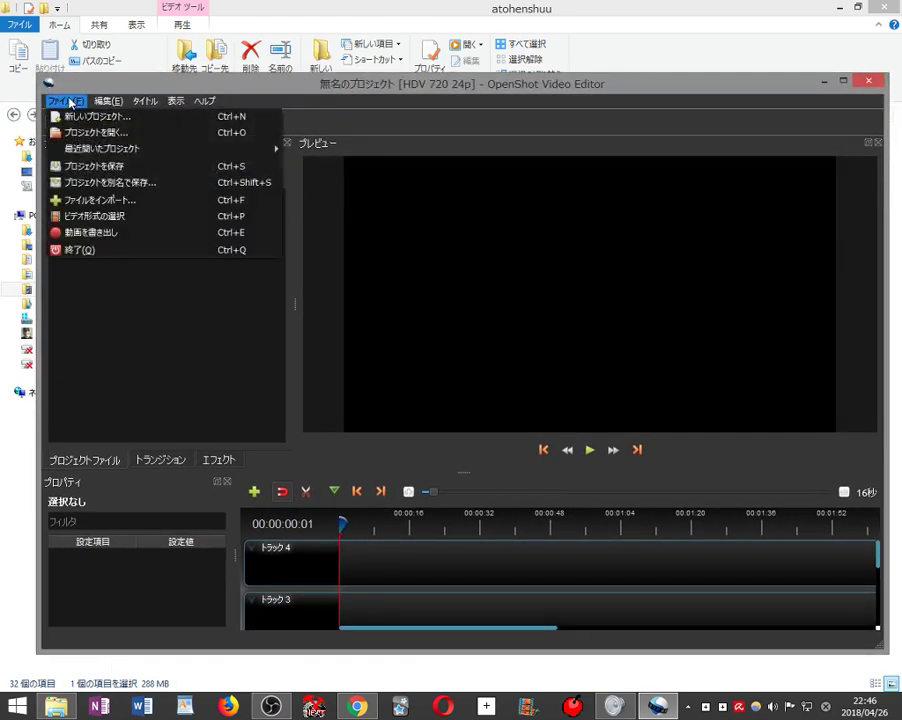
left_click(96, 200)
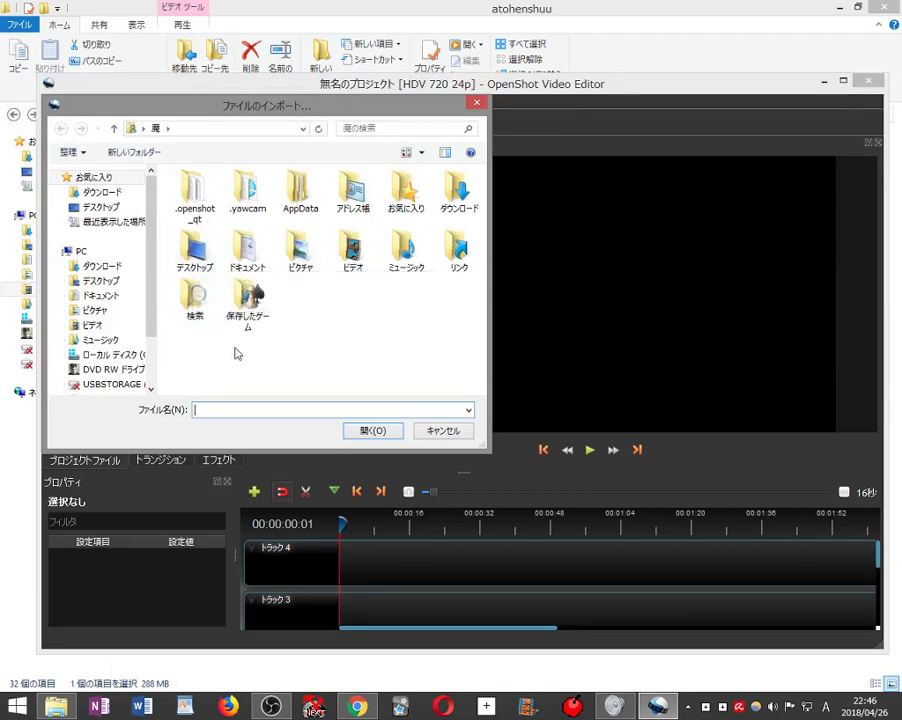
double_click(352, 248)
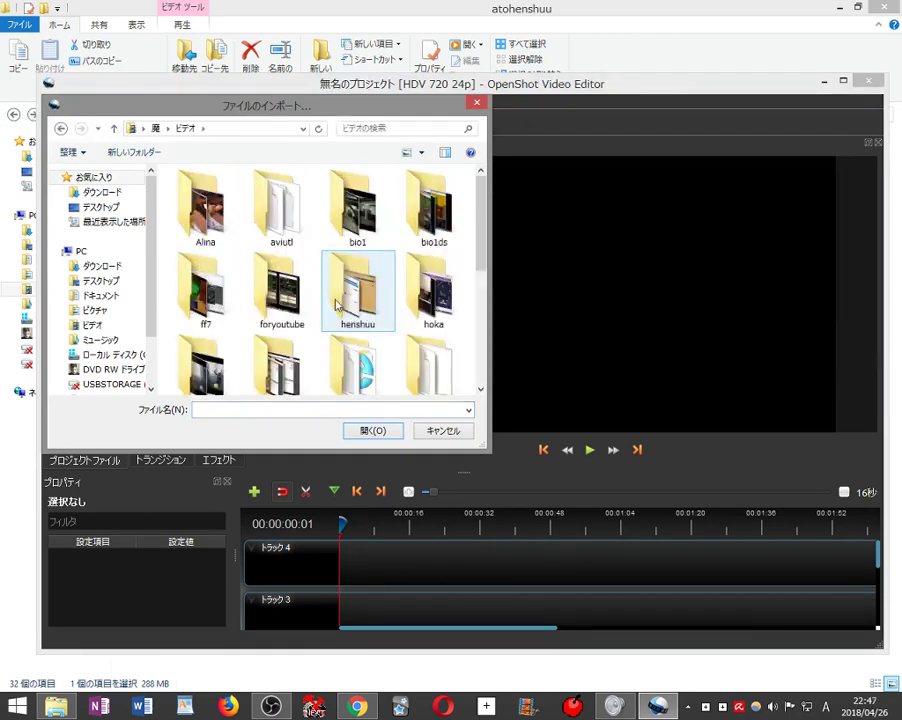
double_click(352, 228)
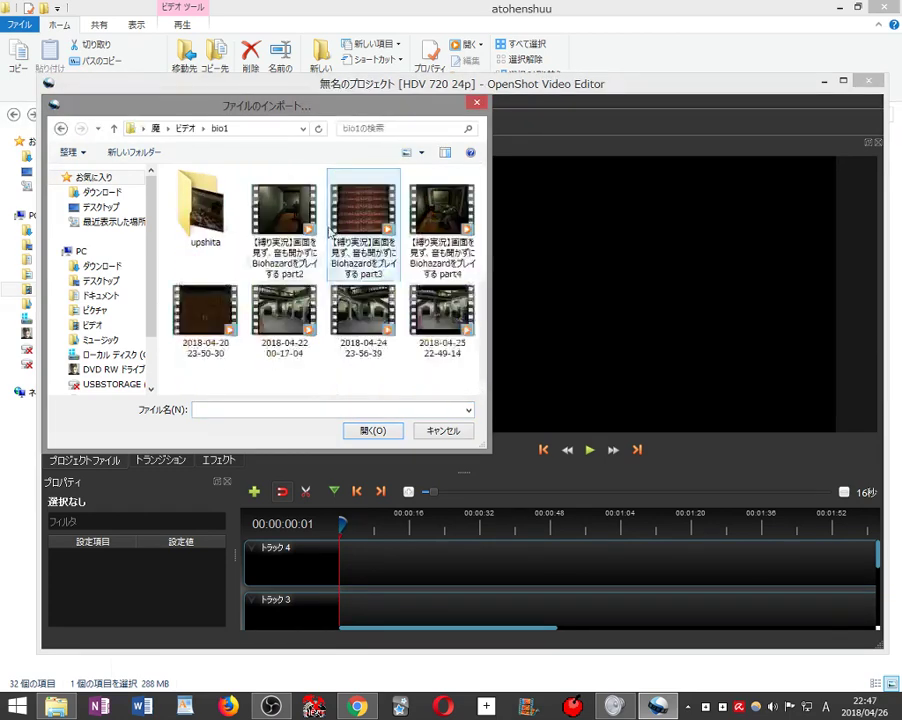
double_click(198, 205)
double_click(195, 230)
left_click(282, 215)
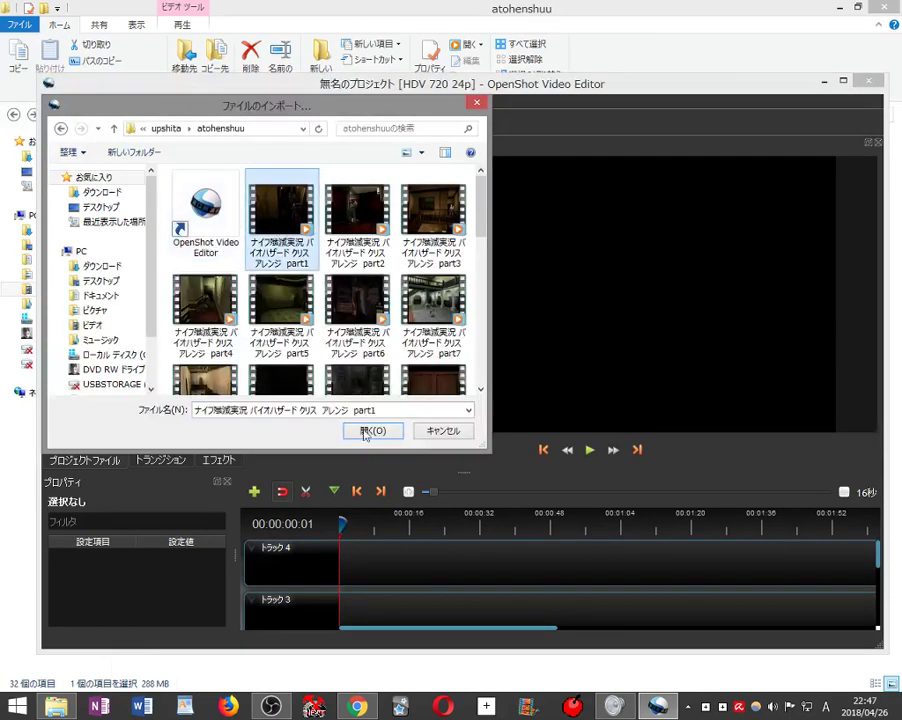
left_click_drag(481, 205, 485, 397)
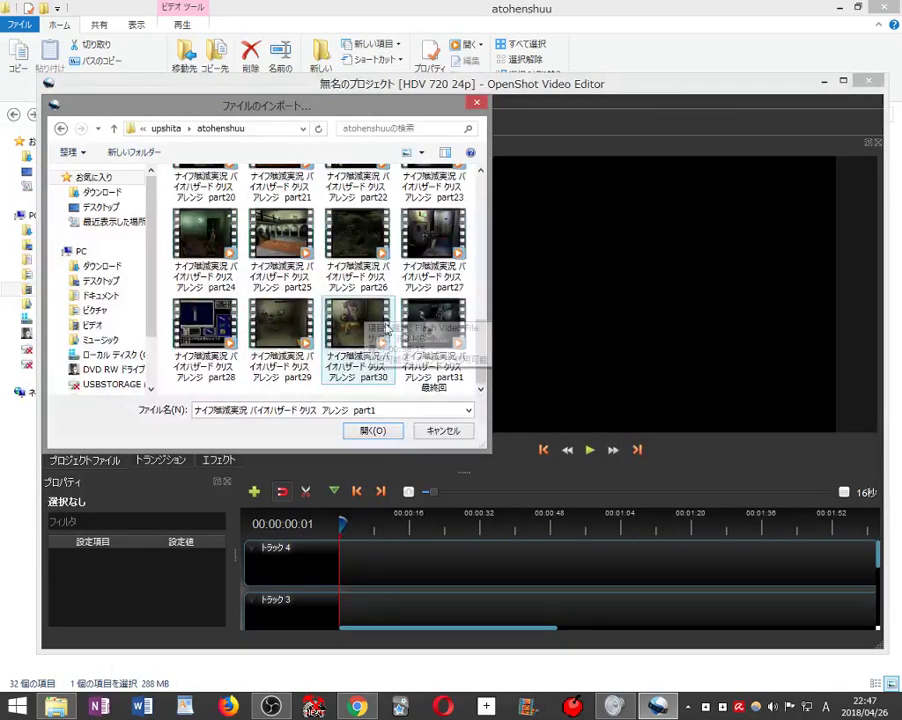
scroll(330, 280, "up", 8)
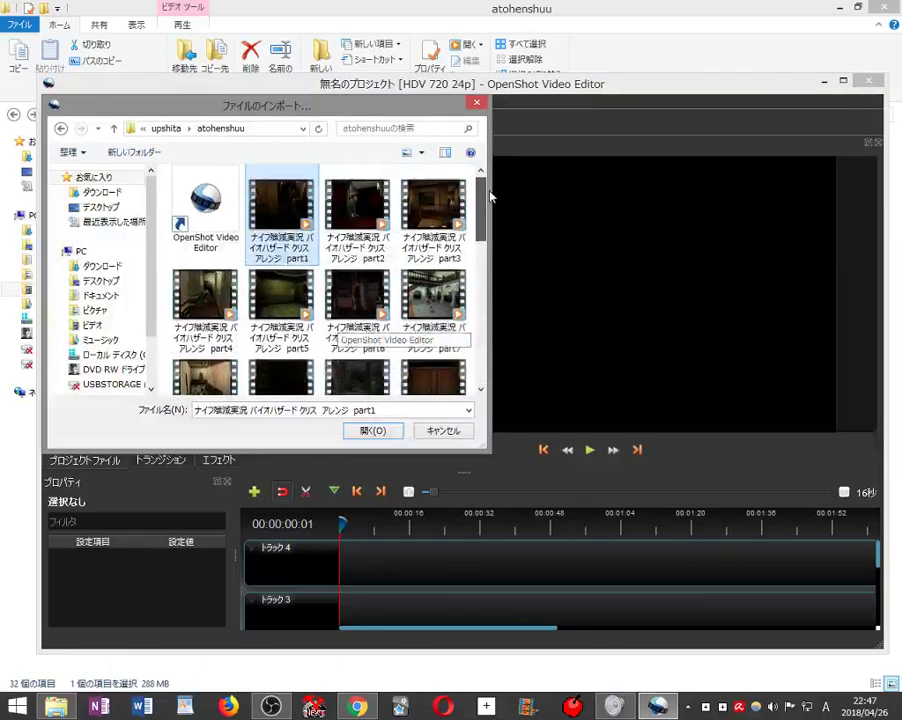
left_click(386, 431)
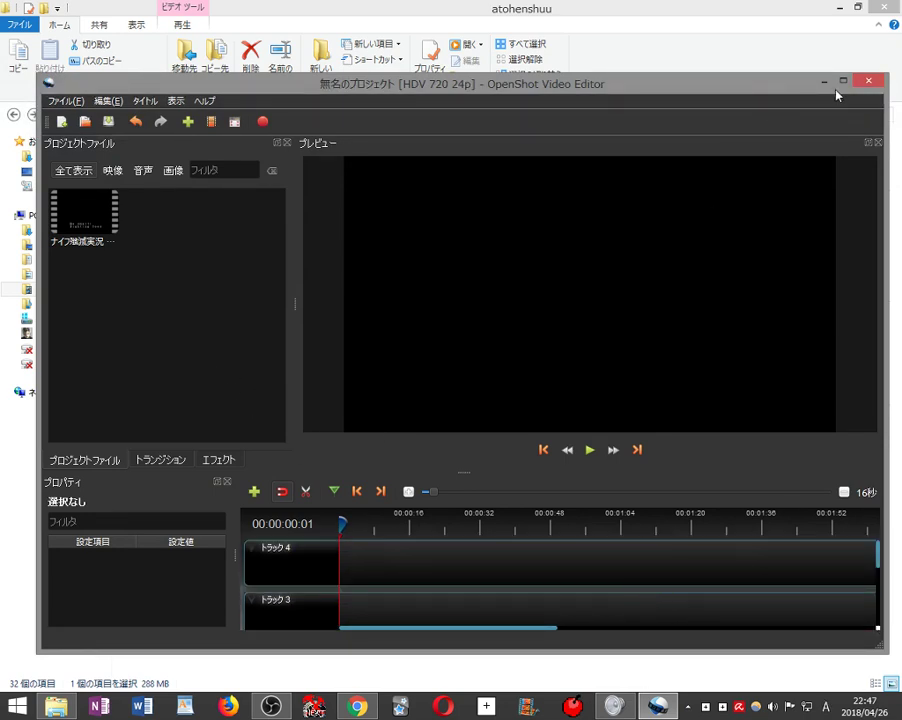
- Maximize the editor window and place the imported part1 video at the start of トラック 4
left_click(843, 80)
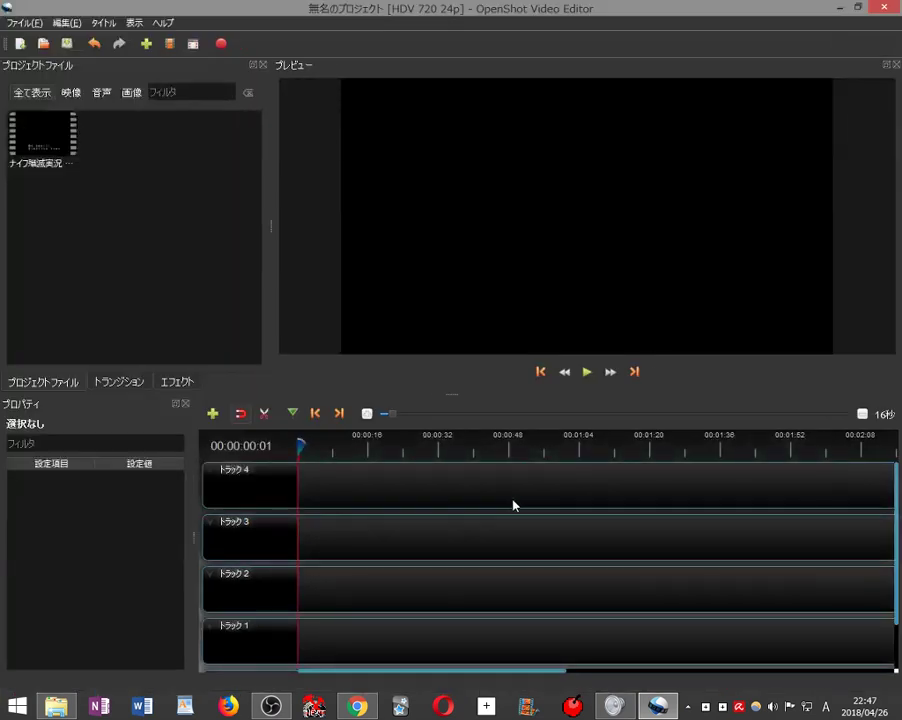
left_click(270, 706)
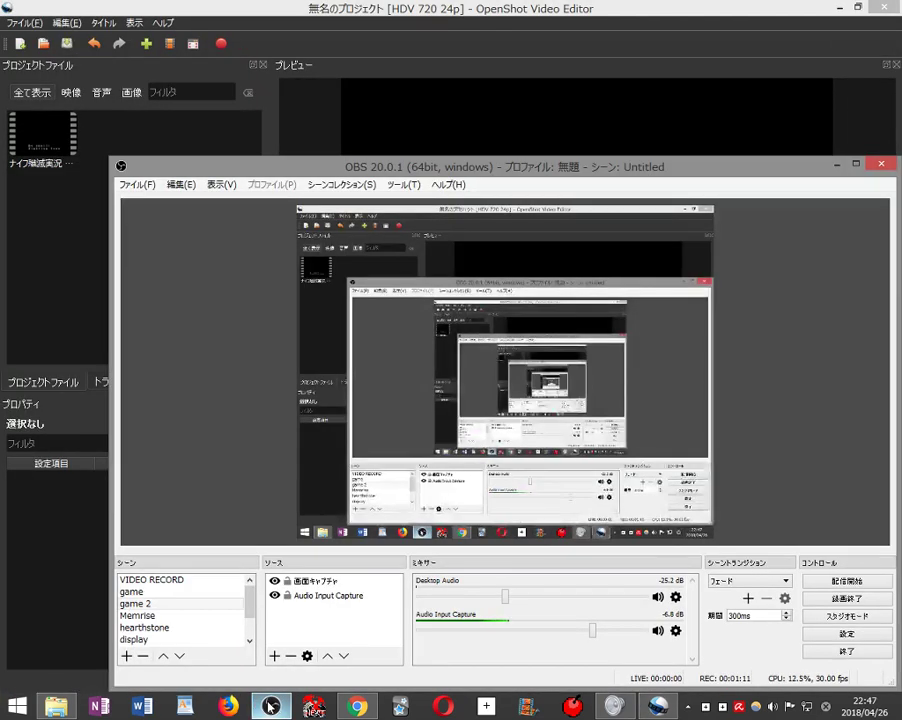
left_click(74, 326)
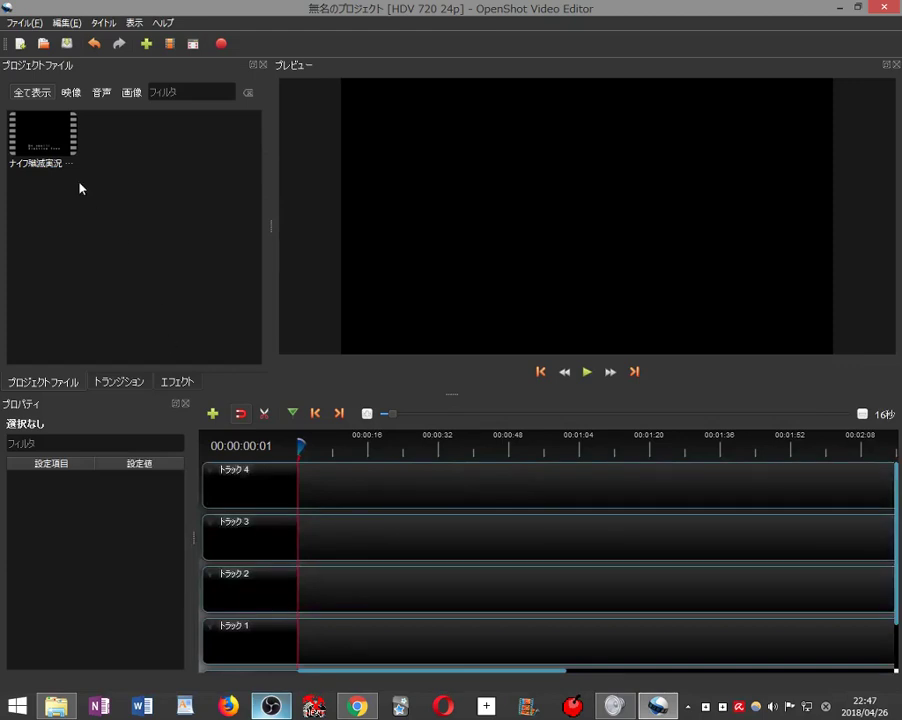
scroll(418, 541, "down", 1)
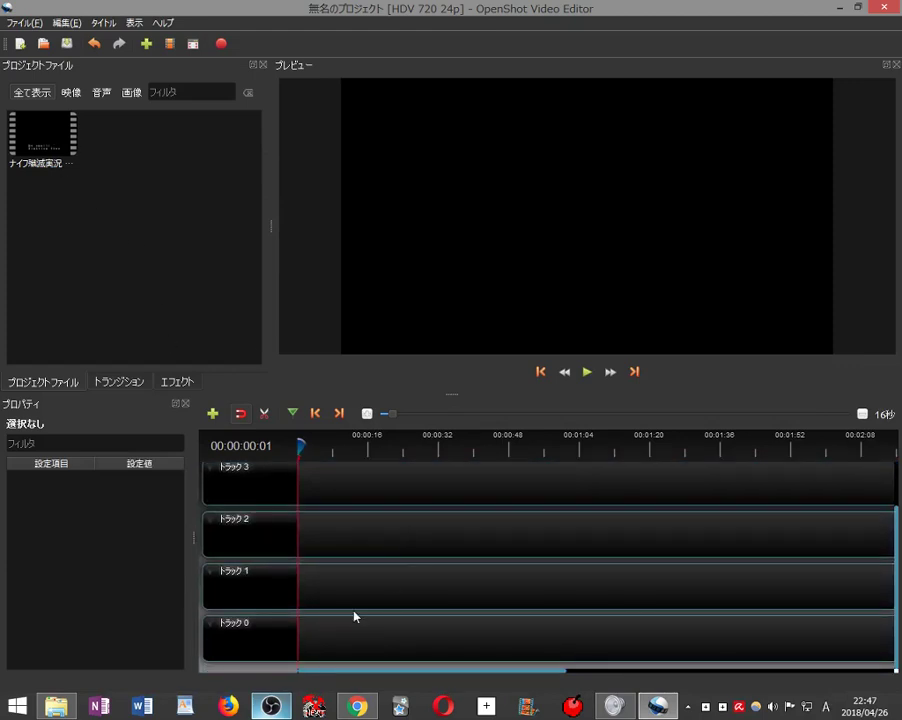
scroll(532, 540, "up", 1)
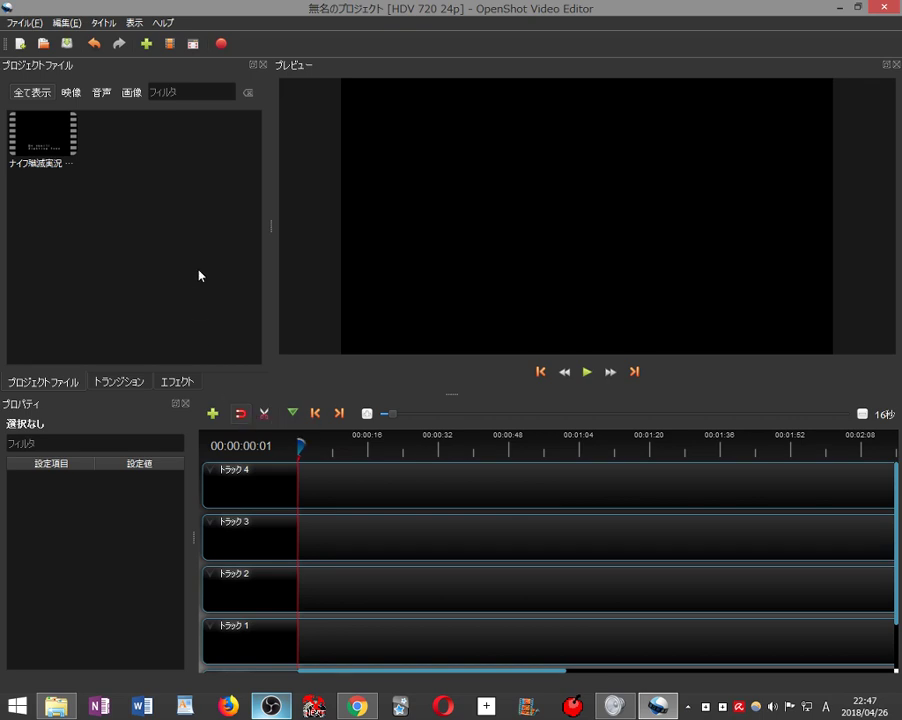
left_click_drag(36, 142, 384, 487)
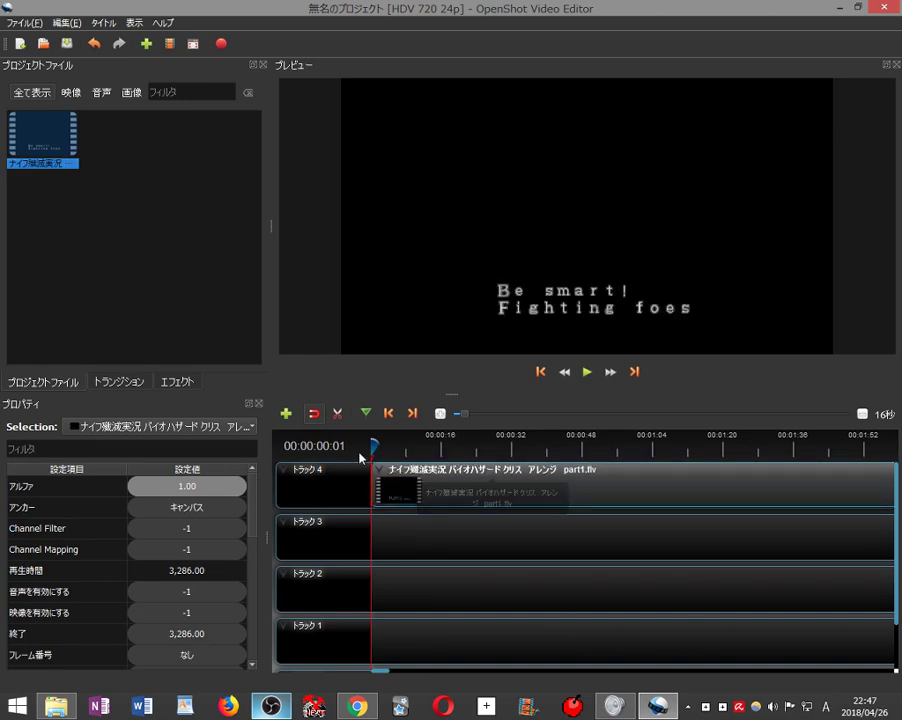
right_click(380, 472)
key("Escape")
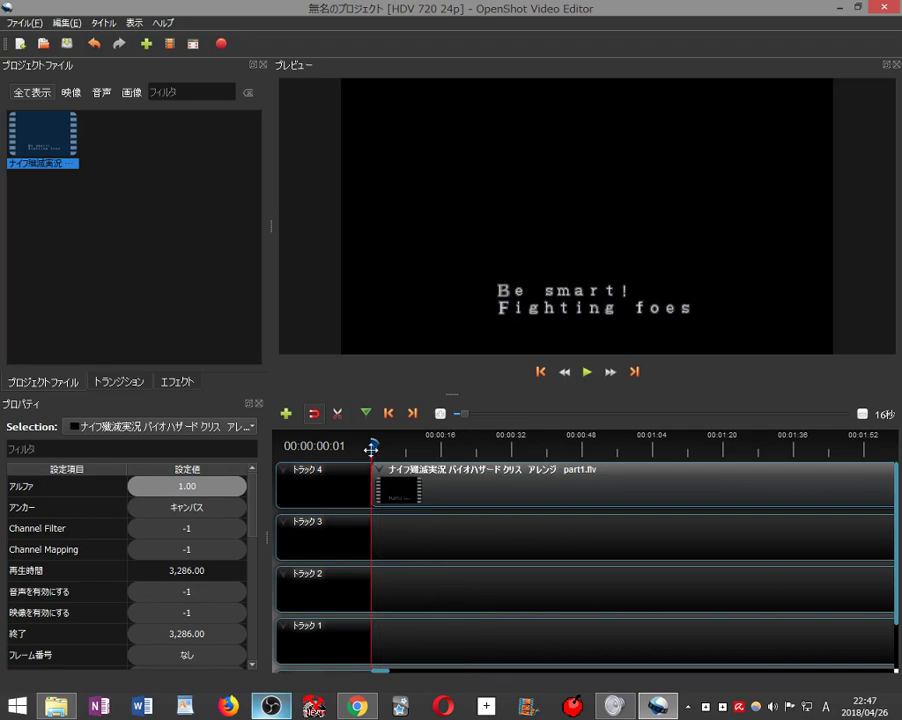
- Scrub the playhead forward through the part1 clip to about 00:03:09
left_click_drag(374, 447, 758, 464)
left_click_drag(380, 673, 394, 677)
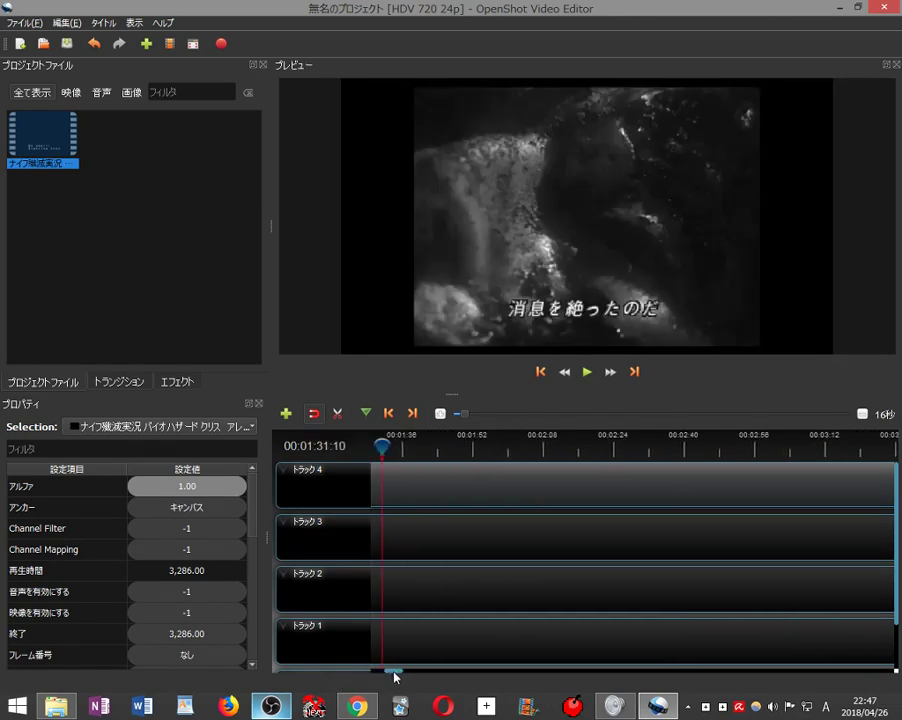
left_click_drag(382, 447, 827, 432)
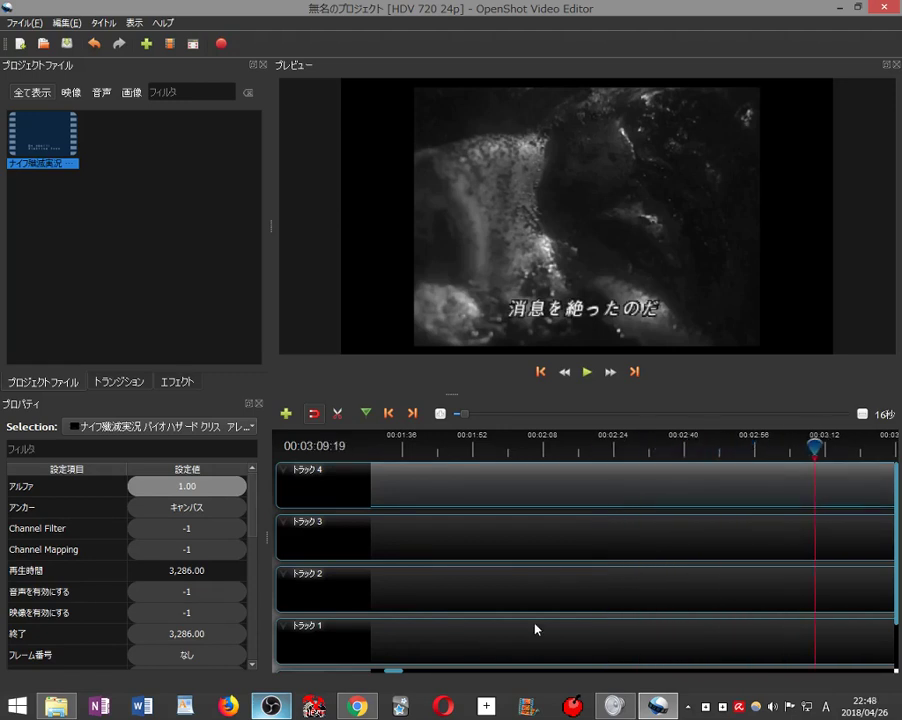
left_click_drag(393, 670, 430, 670)
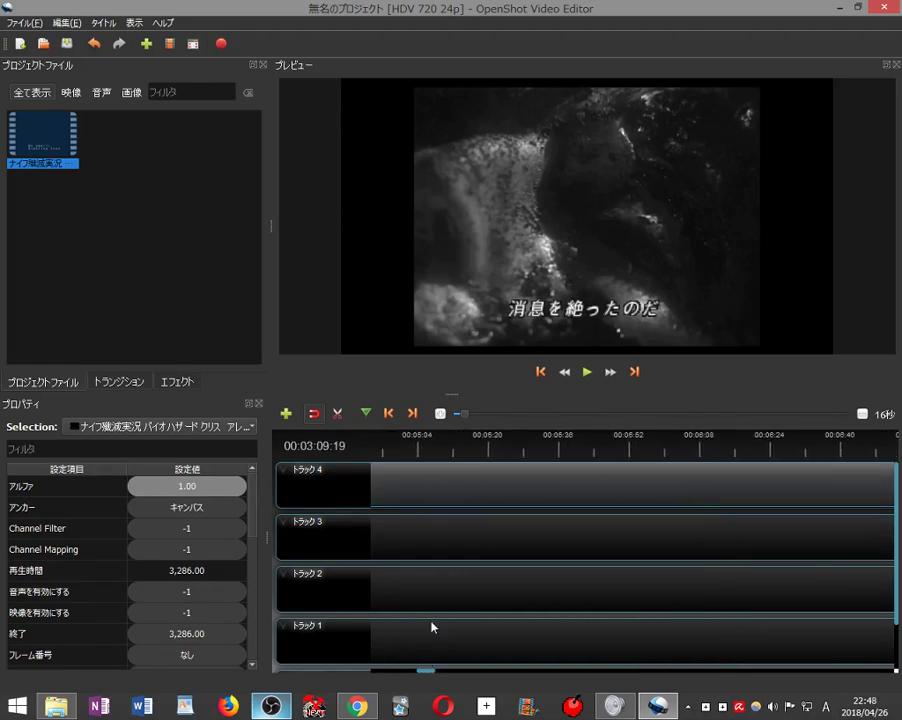
scroll(444, 607, "down", 2)
left_click_drag(466, 413, 760, 415)
scroll(507, 439, "up", 3)
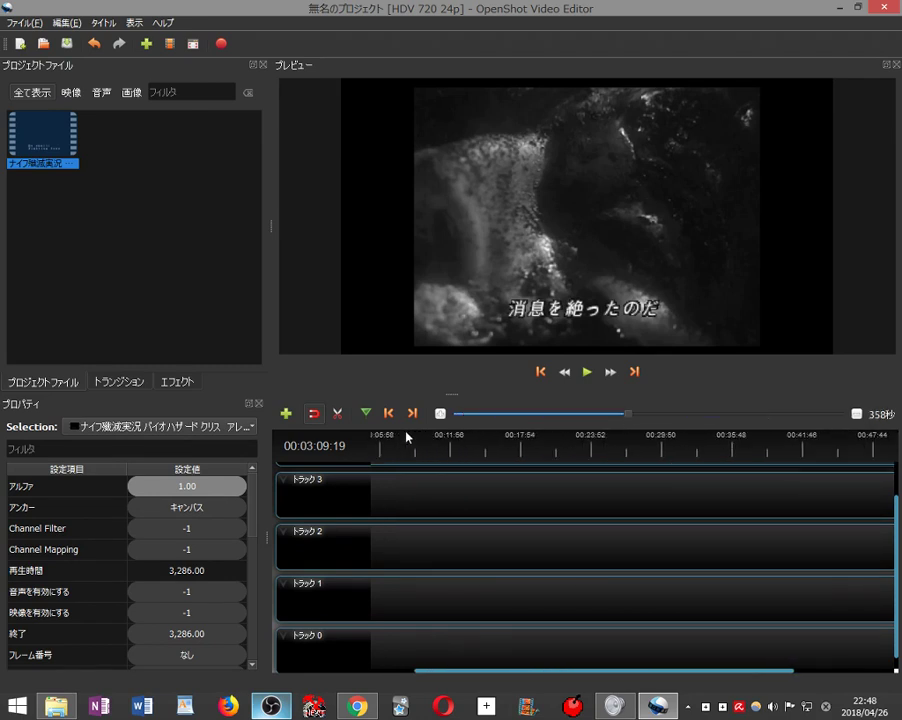
scroll(586, 626, "up", 5)
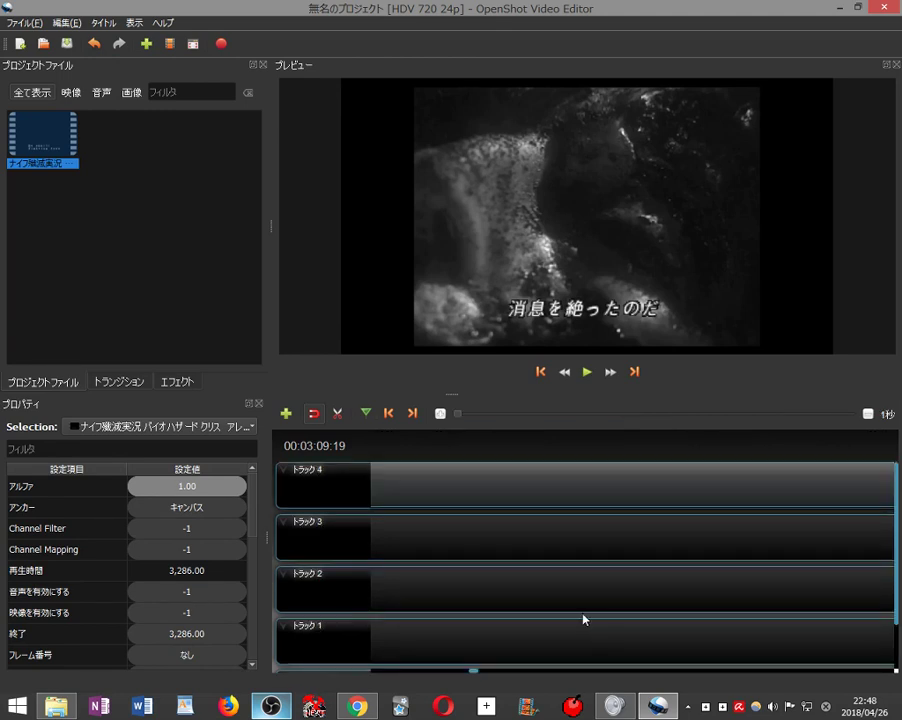
scroll(554, 558, "down", 1)
scroll(558, 568, "up", 1)
left_click(465, 543)
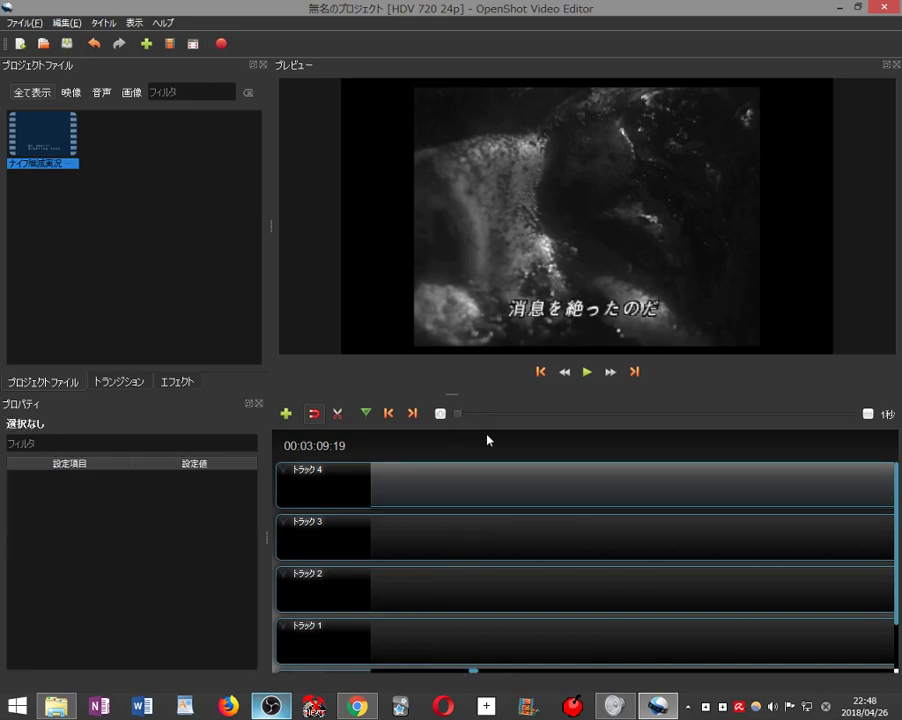
left_click(470, 479)
scroll(455, 415, "up", 3)
scroll(488, 414, "down", 3)
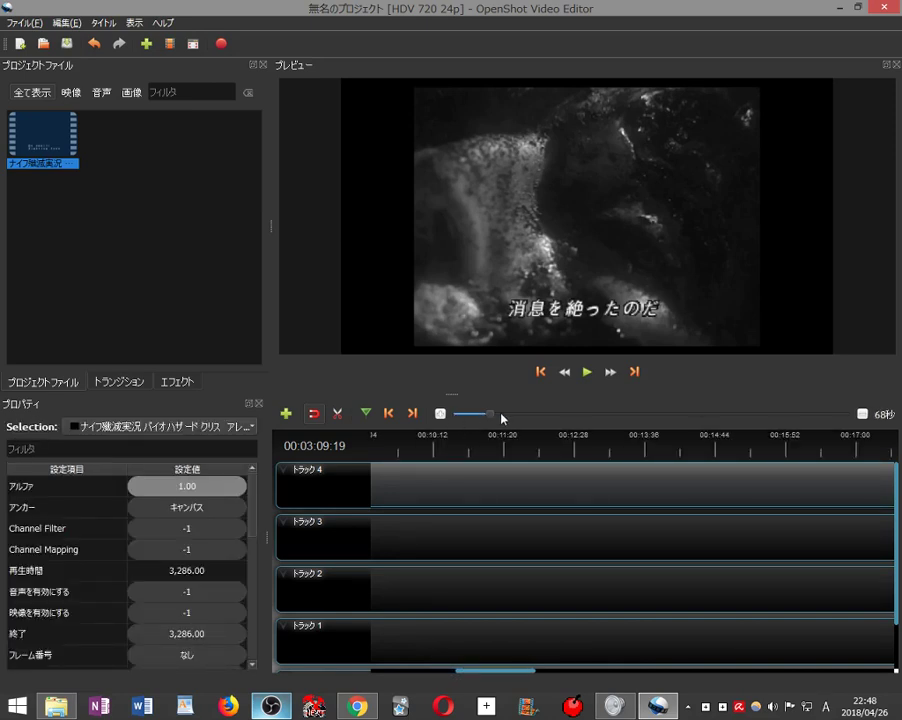
left_click(407, 420)
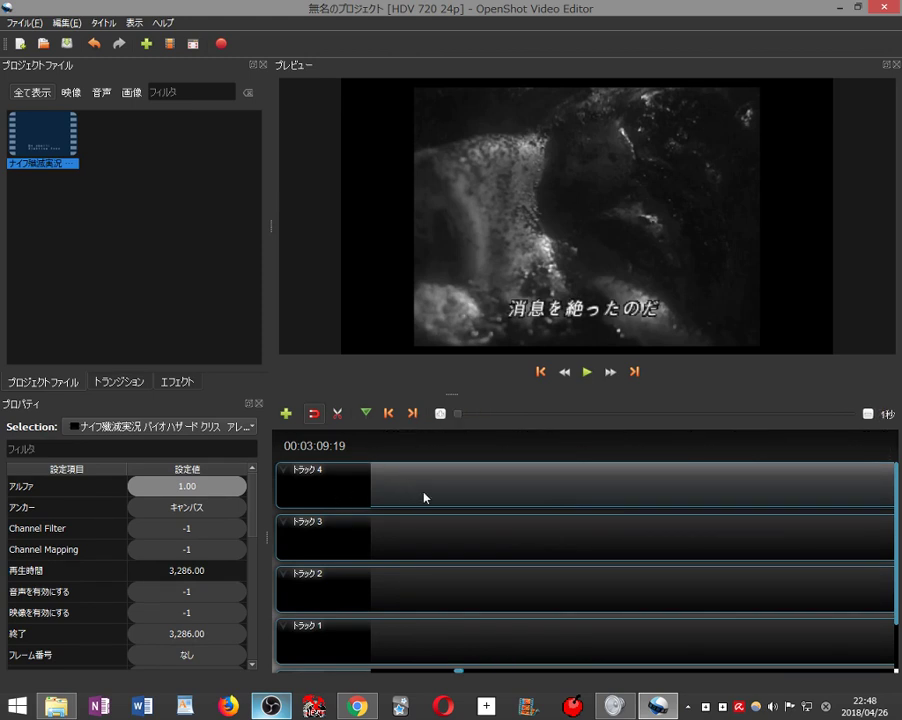
scroll(521, 568, "down", 1)
scroll(522, 567, "up", 1)
- Set the timeline scale to 800 seconds and bring the whole part1 clip into view from its start
left_click(868, 415)
left_click_drag(455, 419, 893, 416)
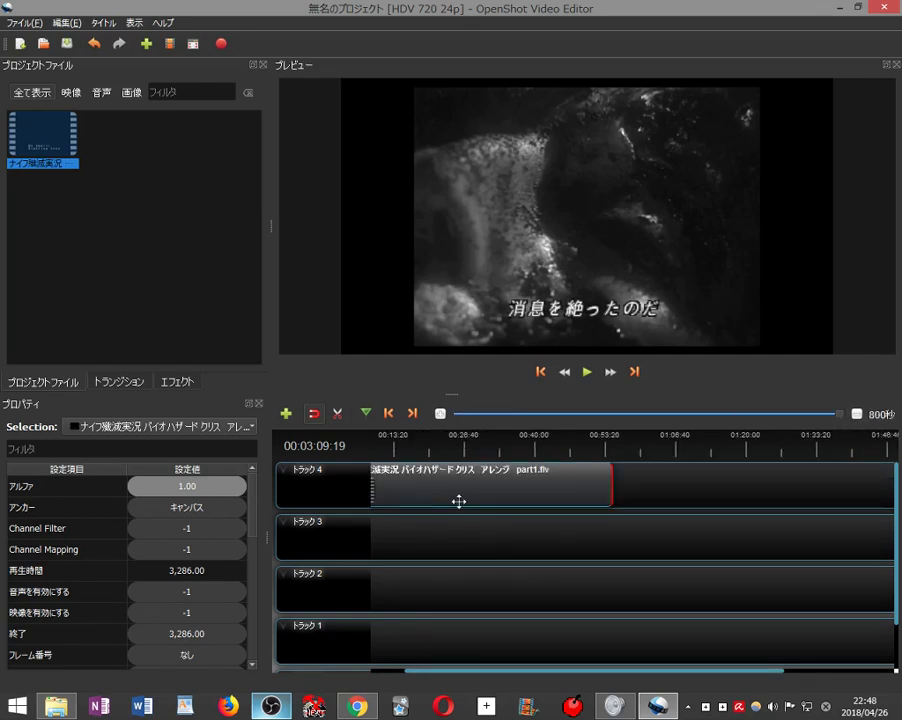
left_click_drag(484, 675, 414, 644)
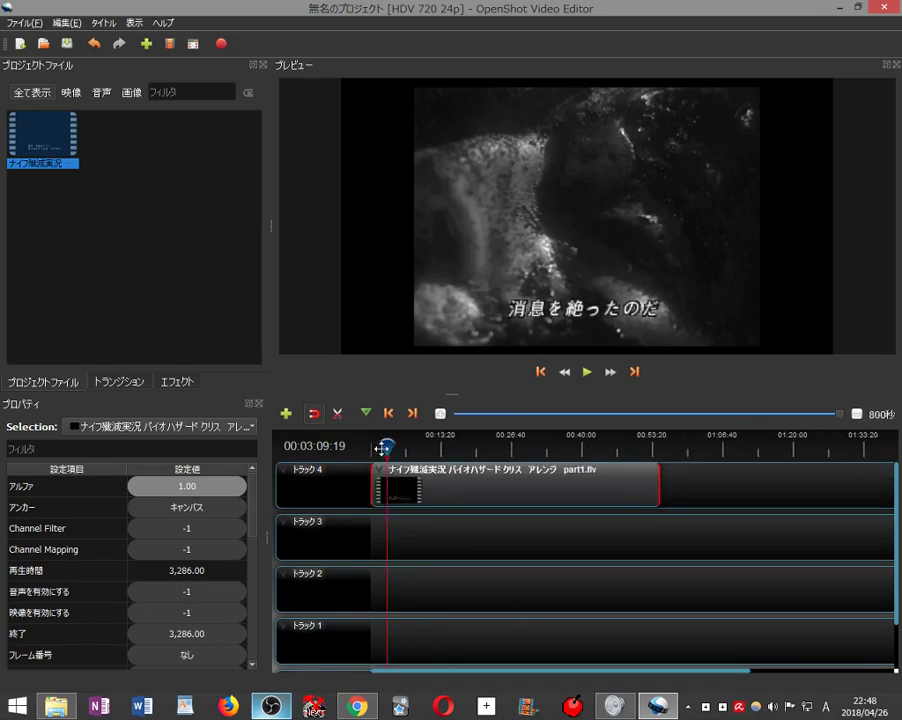
- Move the playhead to about 00:07:36 in the part1 clip and try playing the preview from there
left_click_drag(388, 447, 411, 445)
left_click(588, 372)
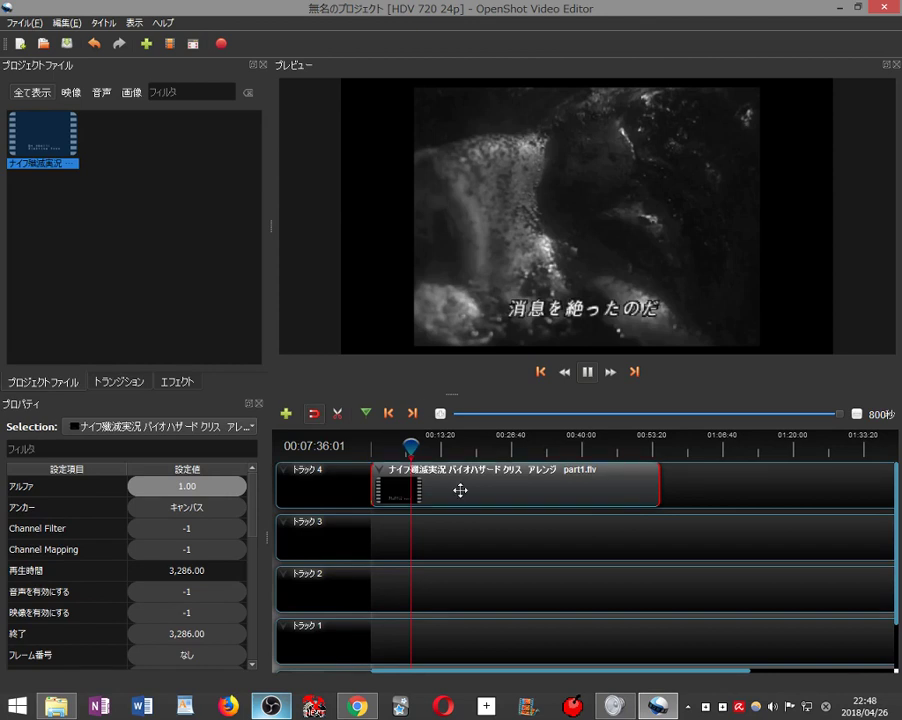
left_click(588, 373)
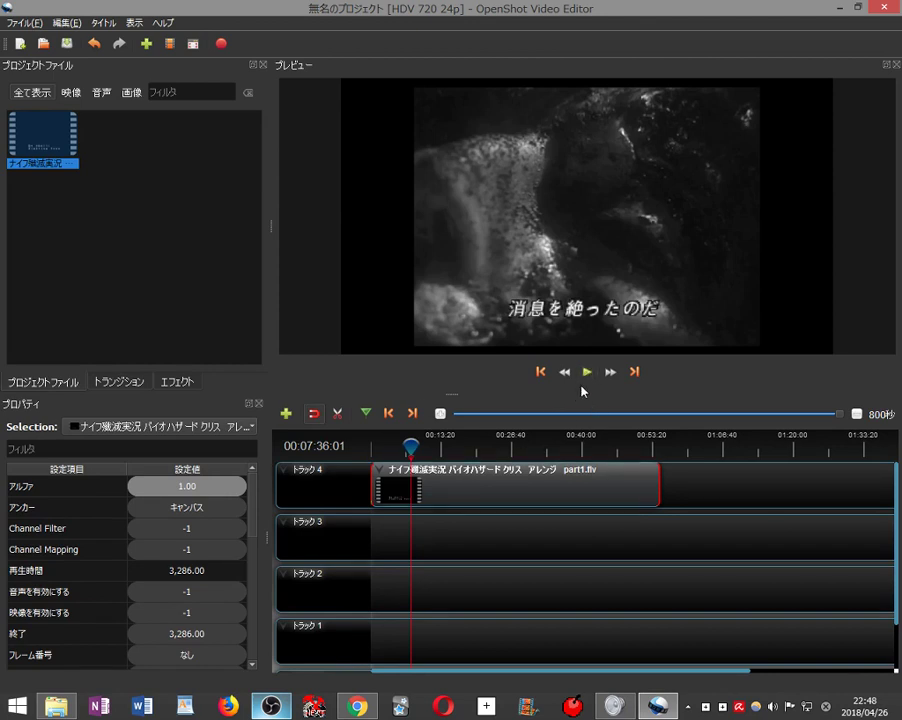
left_click(588, 373)
right_click(436, 476)
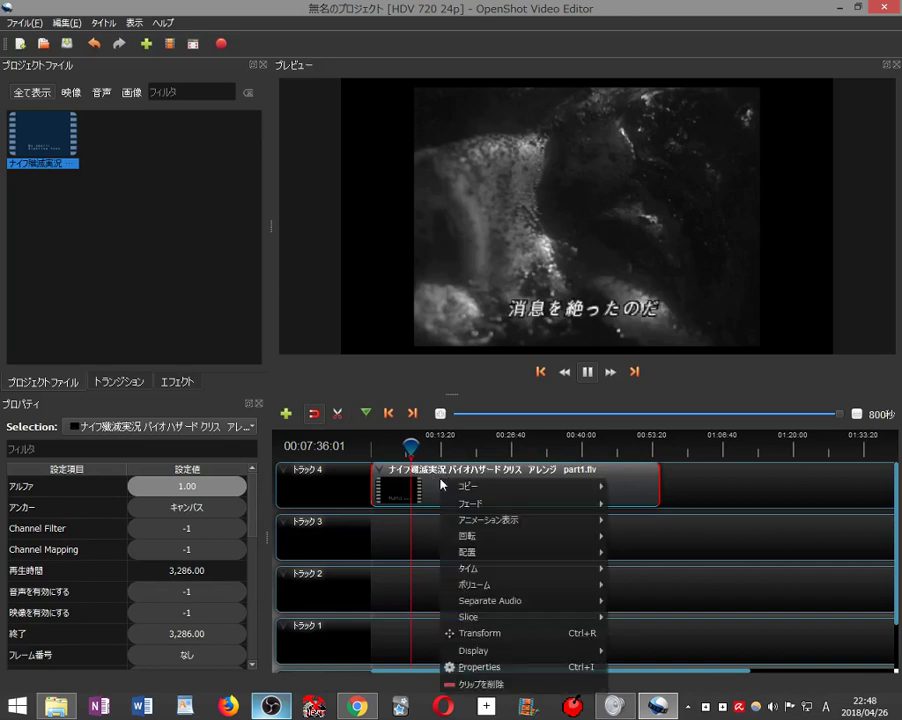
left_click(415, 478)
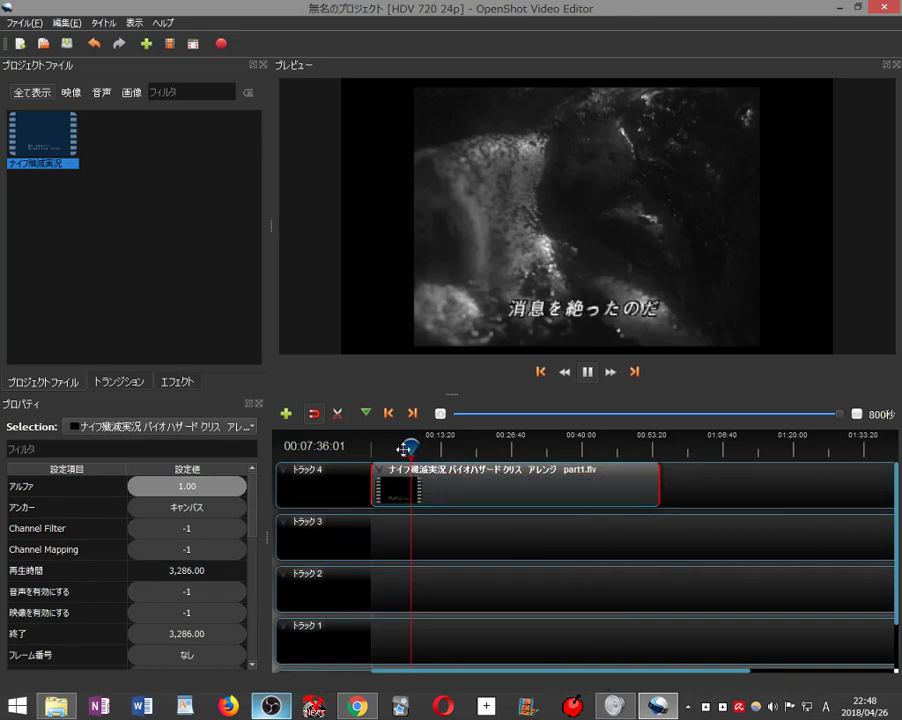
- Return the playhead to the start of the clip, restart playback, and scrub forward to about 00:09:38
left_click_drag(411, 446, 329, 464)
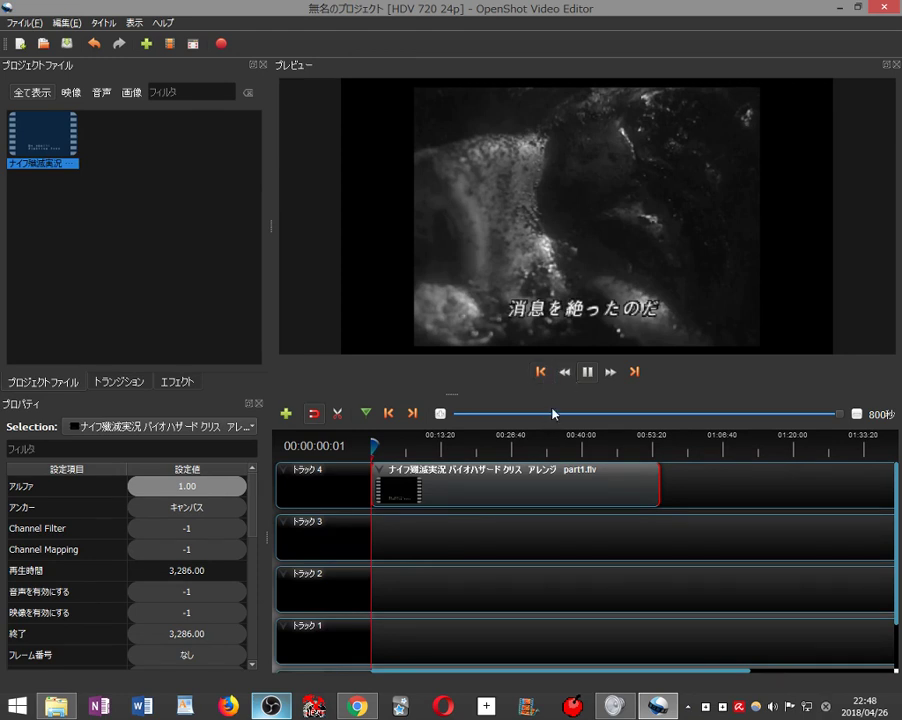
left_click(589, 376)
left_click(589, 376)
left_click_drag(372, 444, 420, 445)
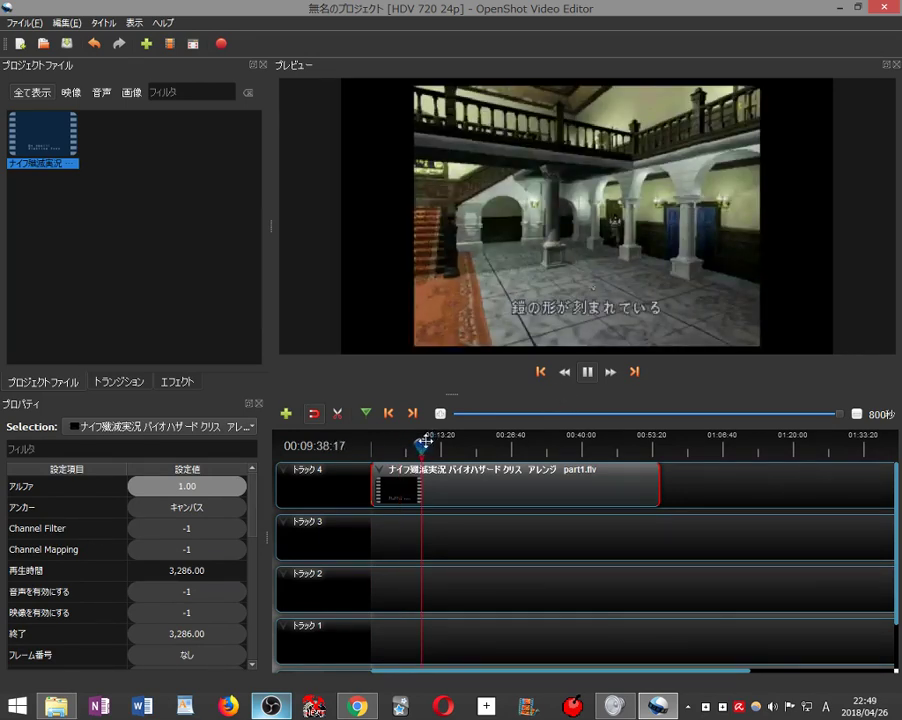
- Move the playhead back to about 00:06:53 in the part1 clip and play the preview on to about 00:07:01
mouse_move(421, 446)
left_mouse_down()
mouse_move(385, 446)
mouse_move(405, 446)
left_mouse_up()
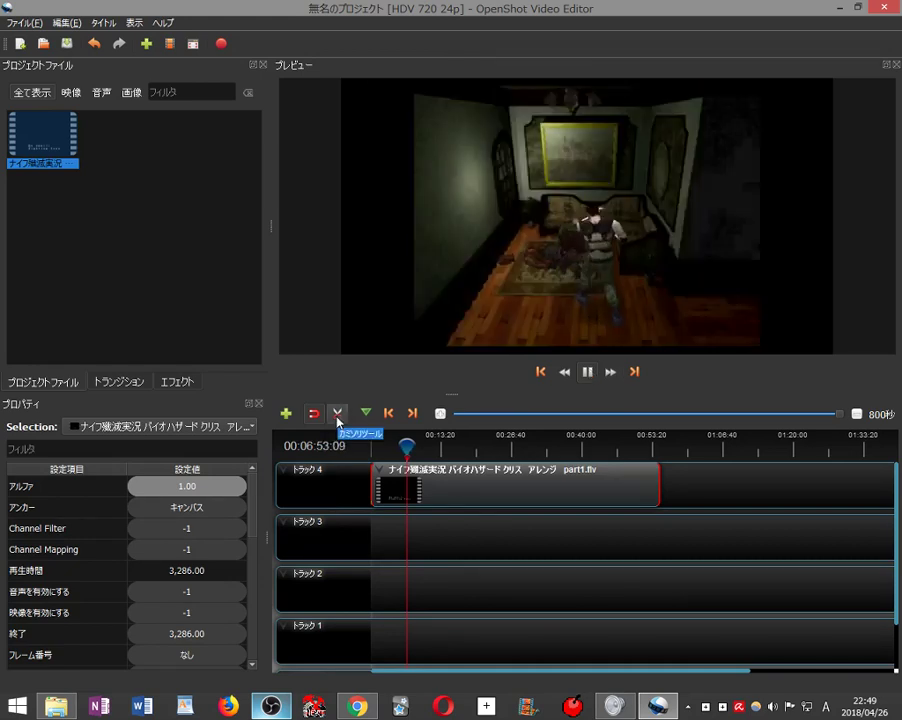
left_click(337, 418)
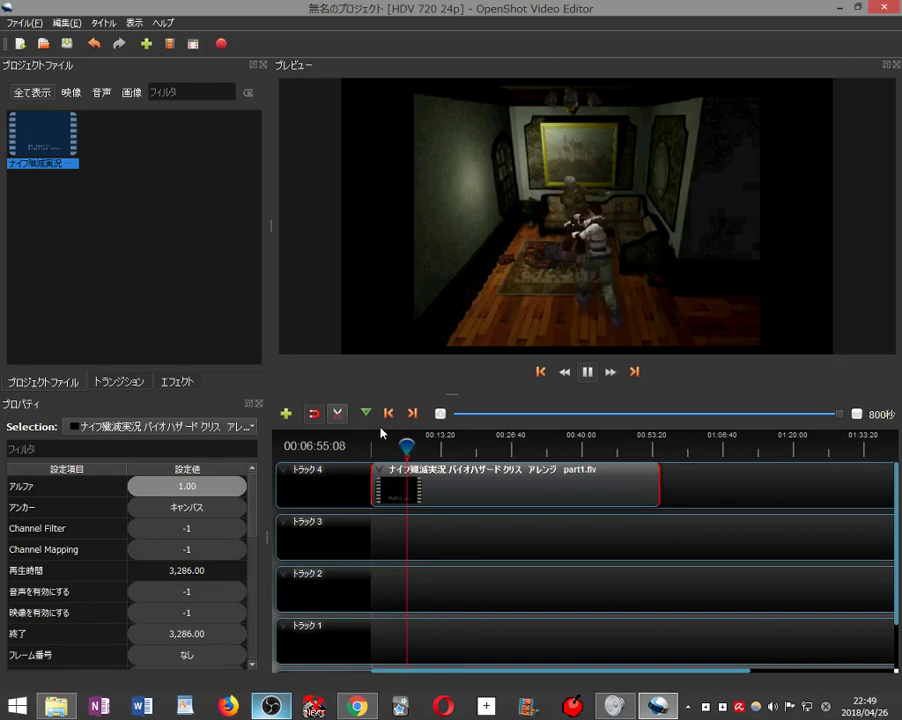
left_click(589, 373)
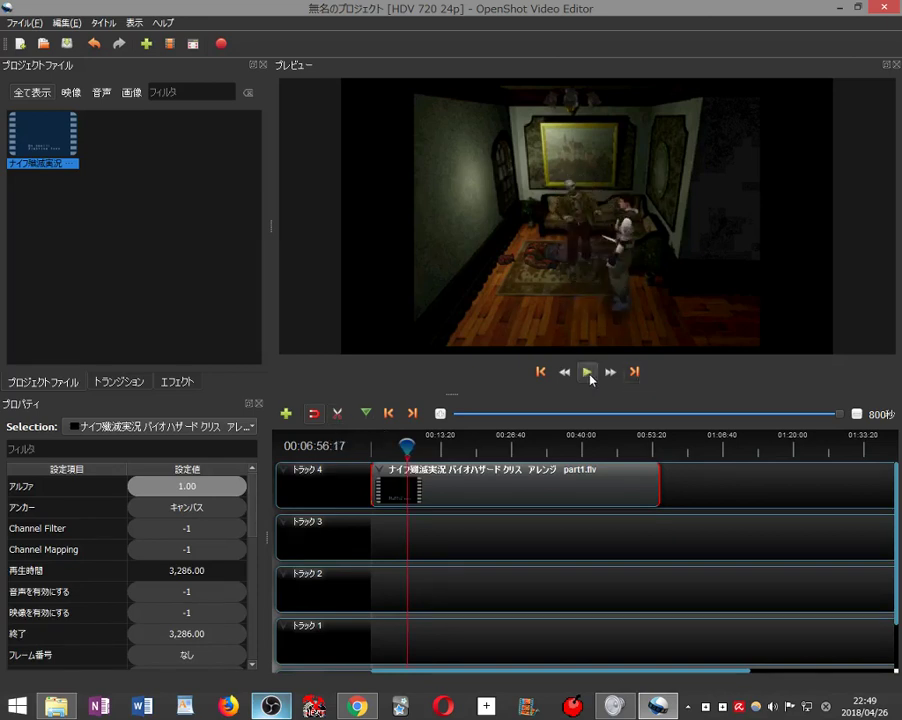
left_click(589, 373)
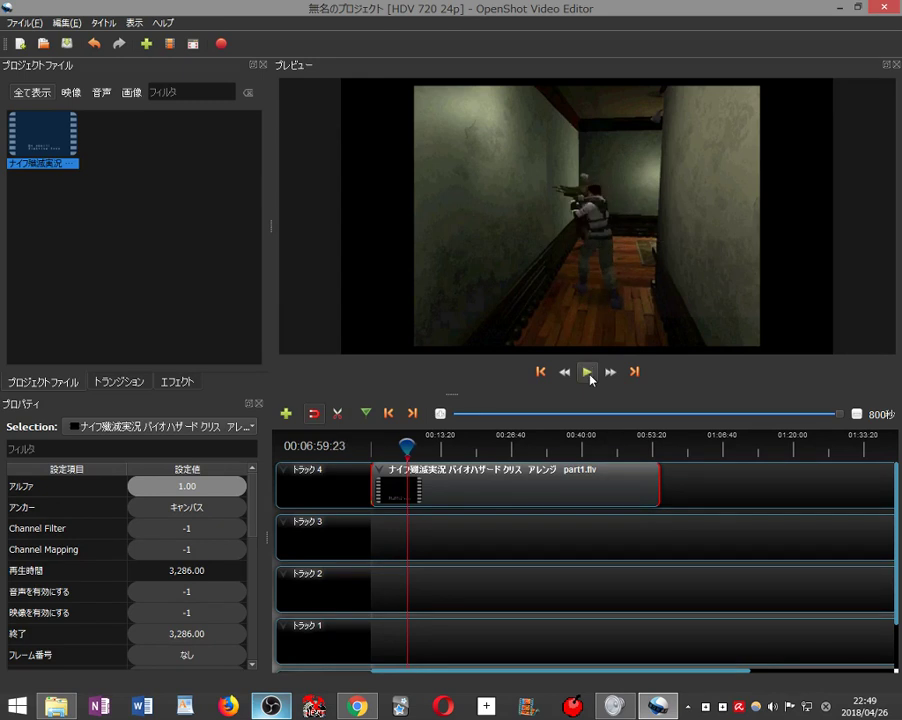
left_click(589, 374)
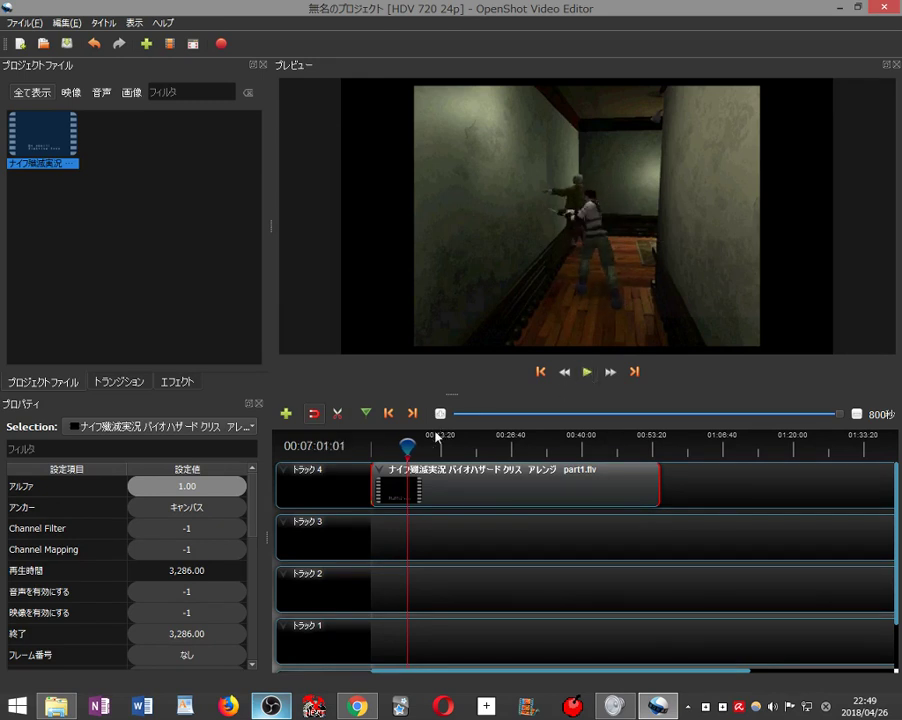
- Move the playhead forward to about 00:17:20 and play the part1 clip, pausing at about 00:17:36
left_click_drag(409, 445, 462, 443)
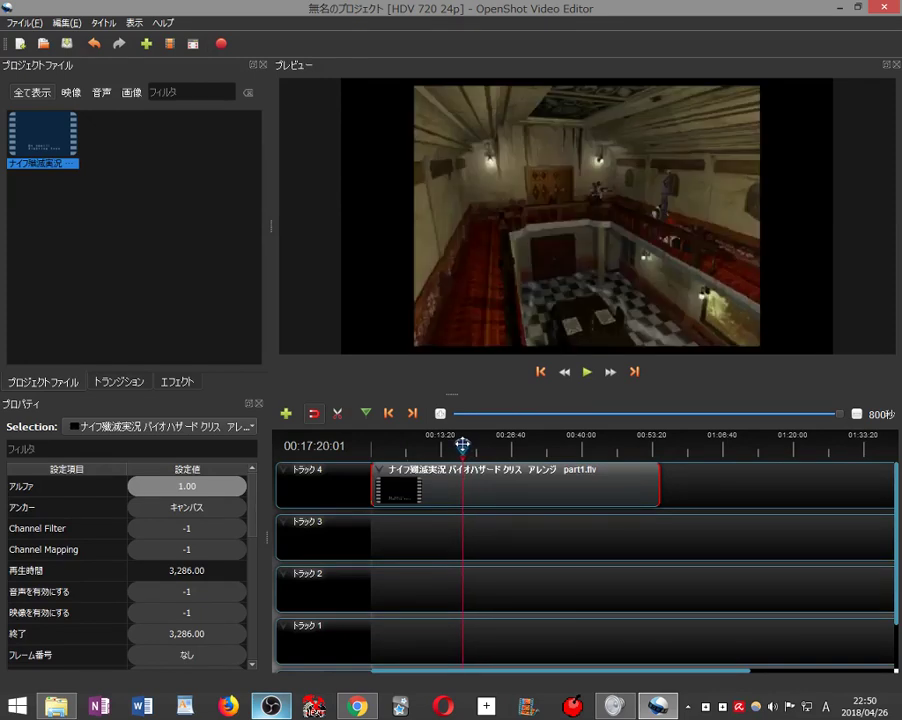
left_click(588, 372)
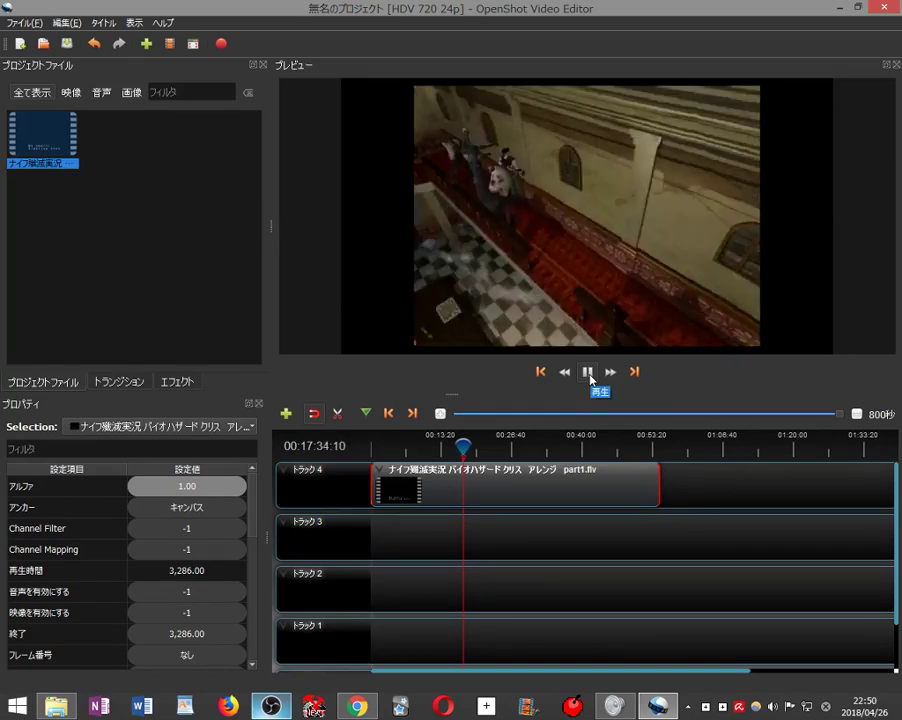
left_click(589, 375)
left_click(589, 375)
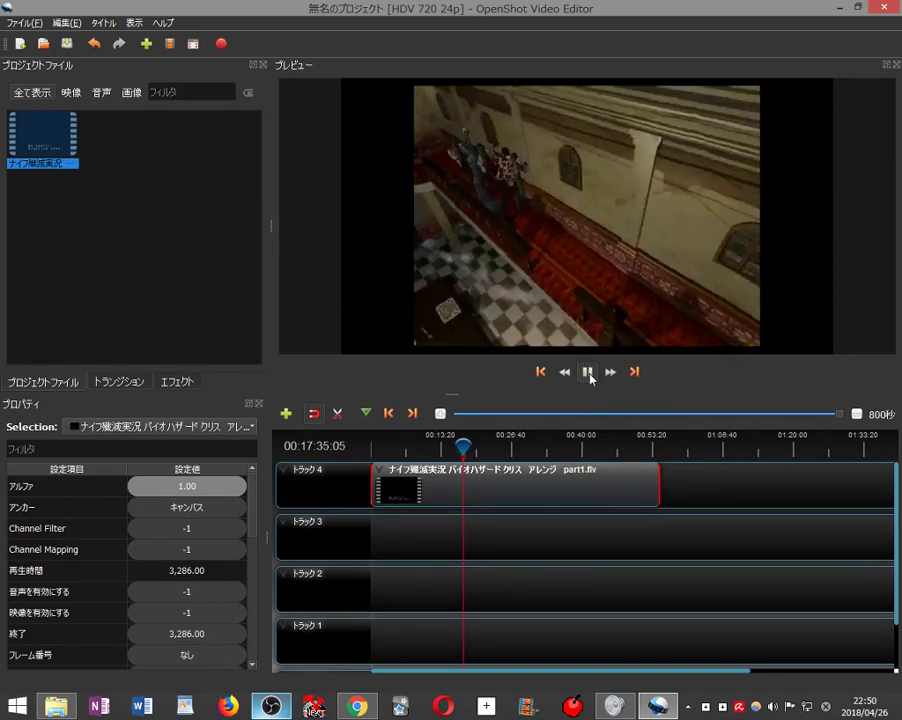
left_click(589, 375)
left_click(589, 375)
left_click(589, 375)
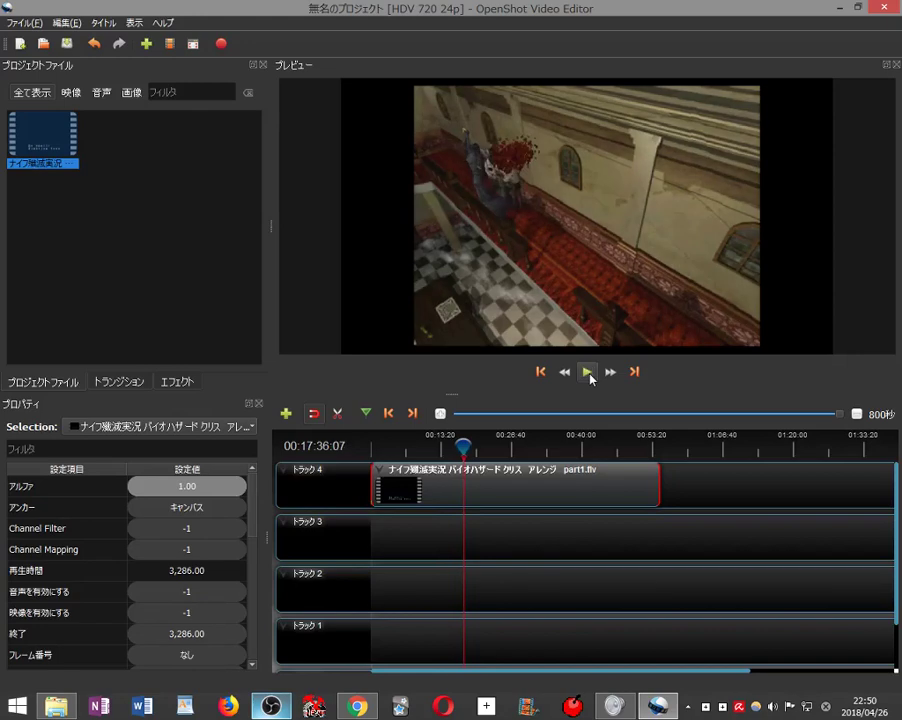
- Return the playhead to about 00:17:28, replay the scene, and pause at about 00:17:35 to mark the cut point
left_click_drag(462, 444, 463, 445)
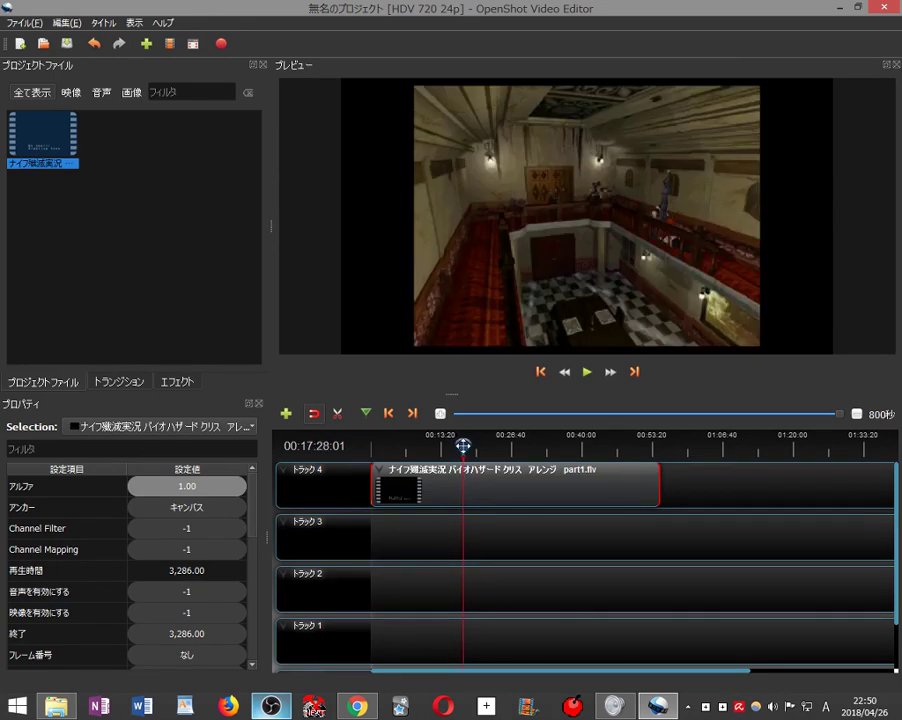
left_click(587, 373)
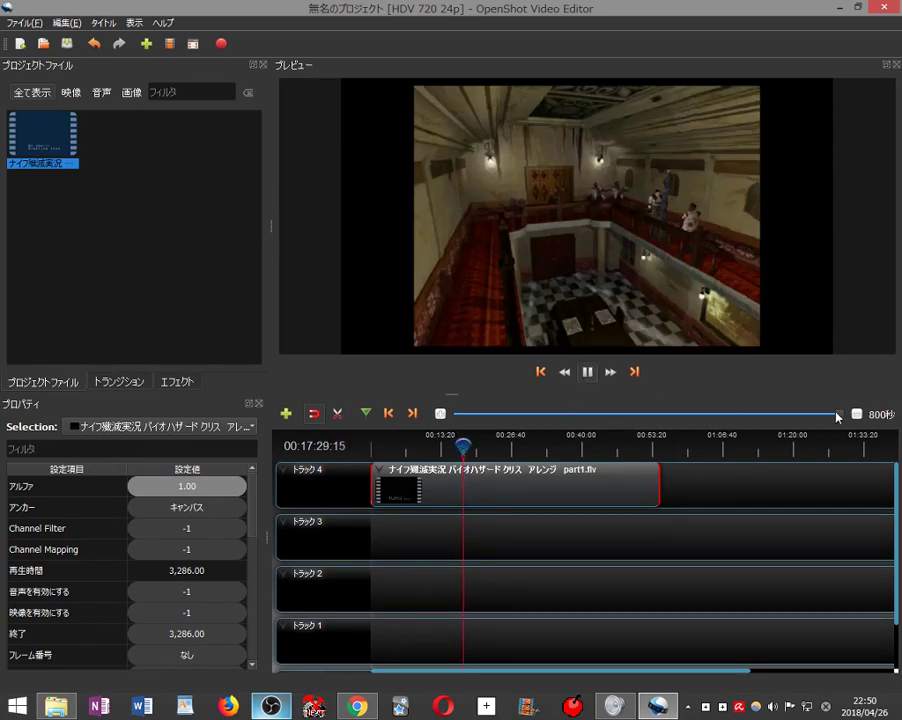
left_click(440, 414)
left_click(440, 414)
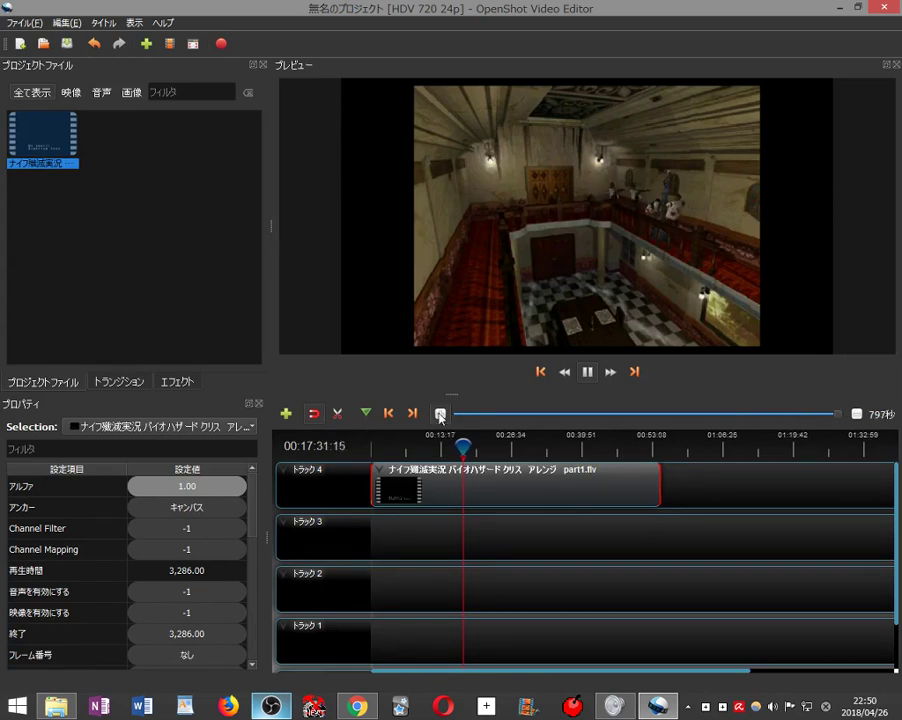
left_click(440, 414)
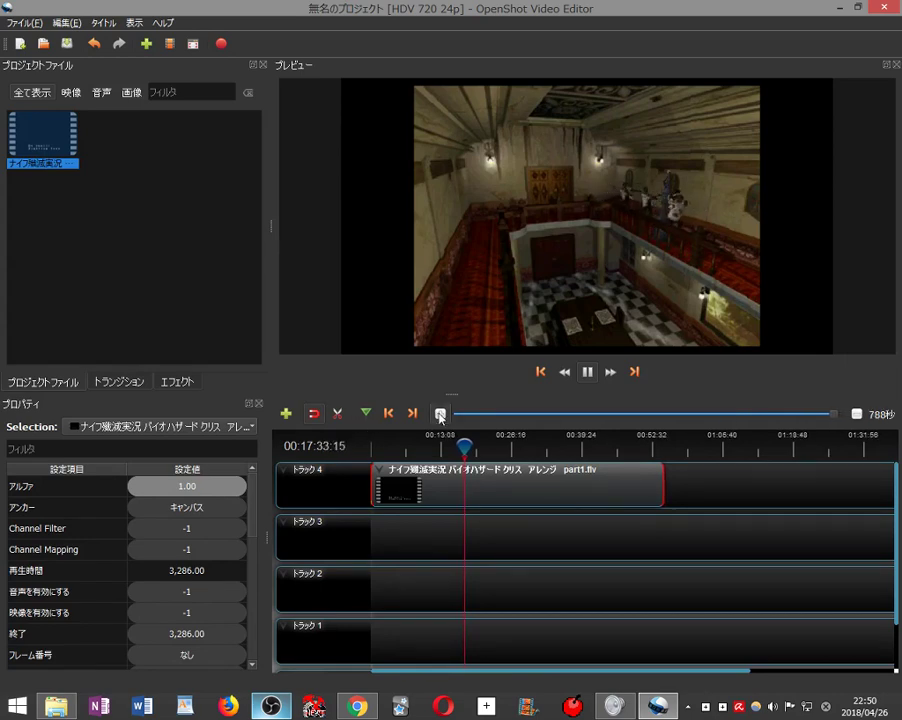
left_click(587, 372)
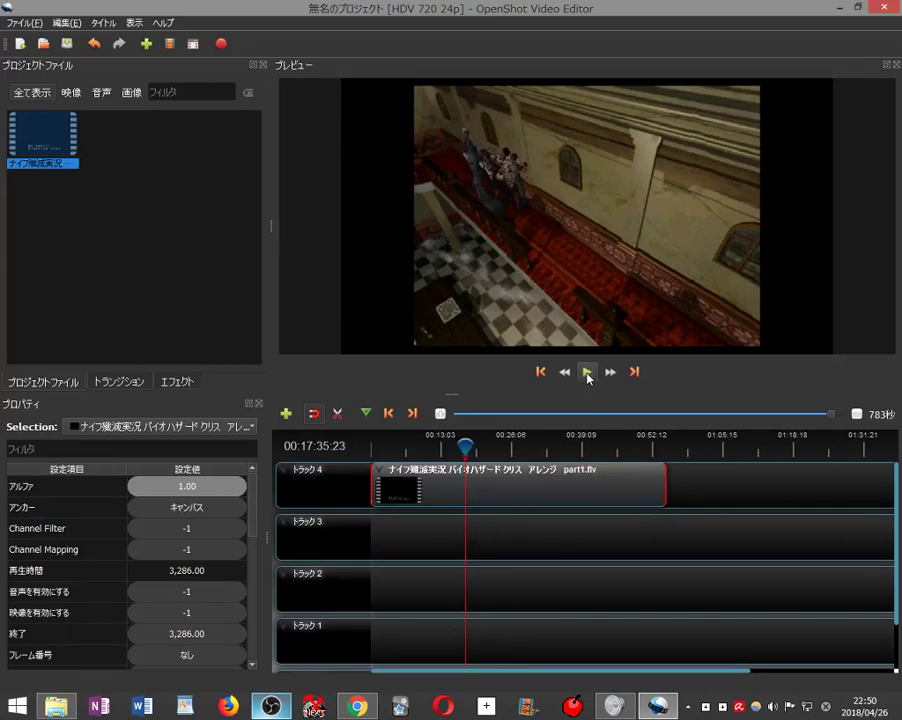
- Set the timeline scale to 324 seconds and split the part1 clip at the playhead with the Razor tool
left_click(340, 416)
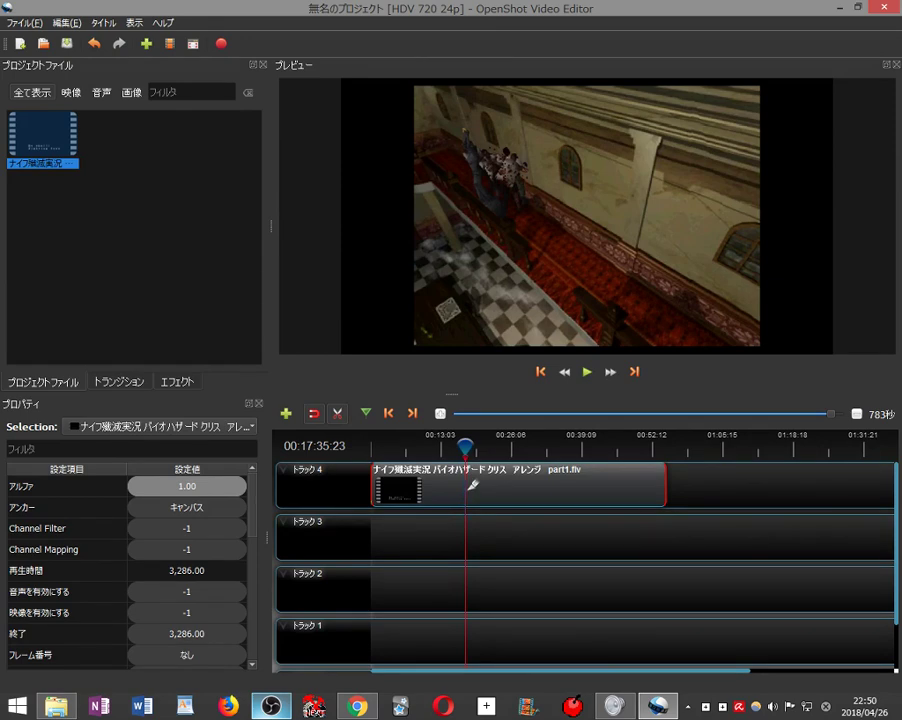
left_click_drag(836, 423, 614, 422)
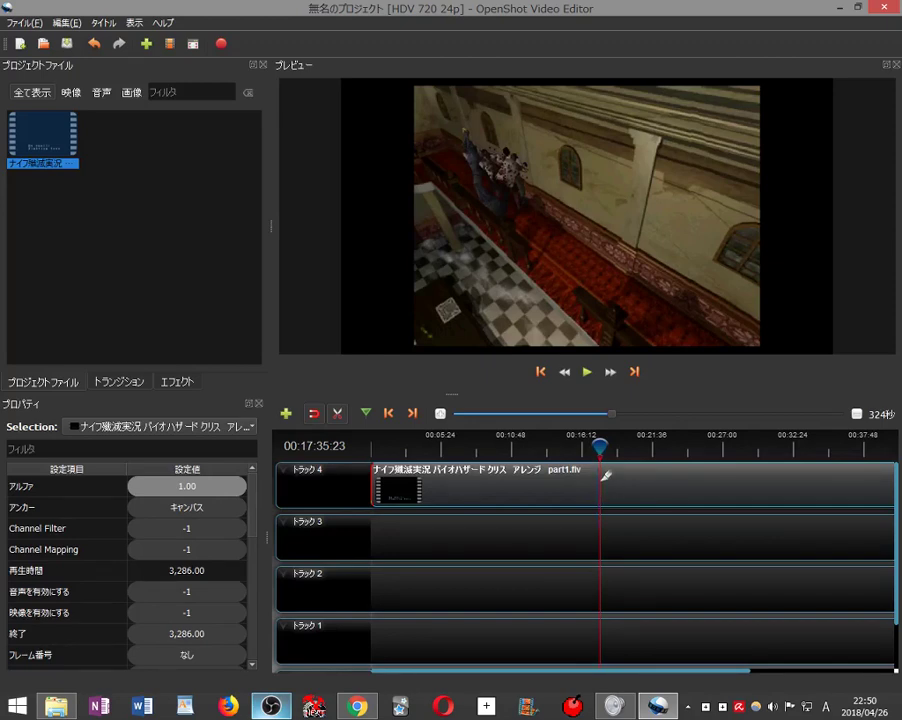
left_click(598, 466)
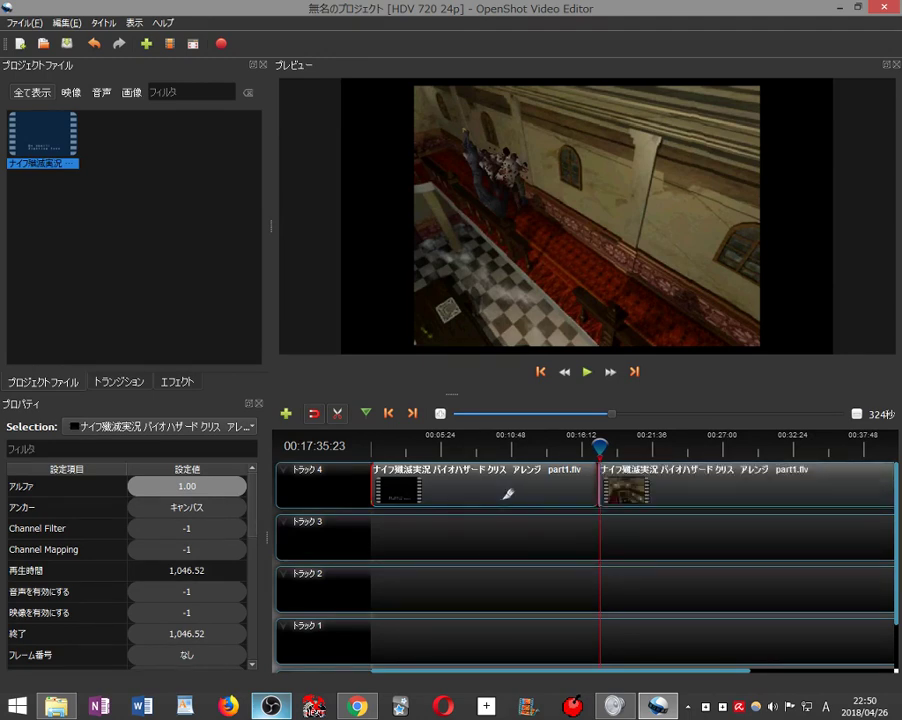
left_click(334, 414)
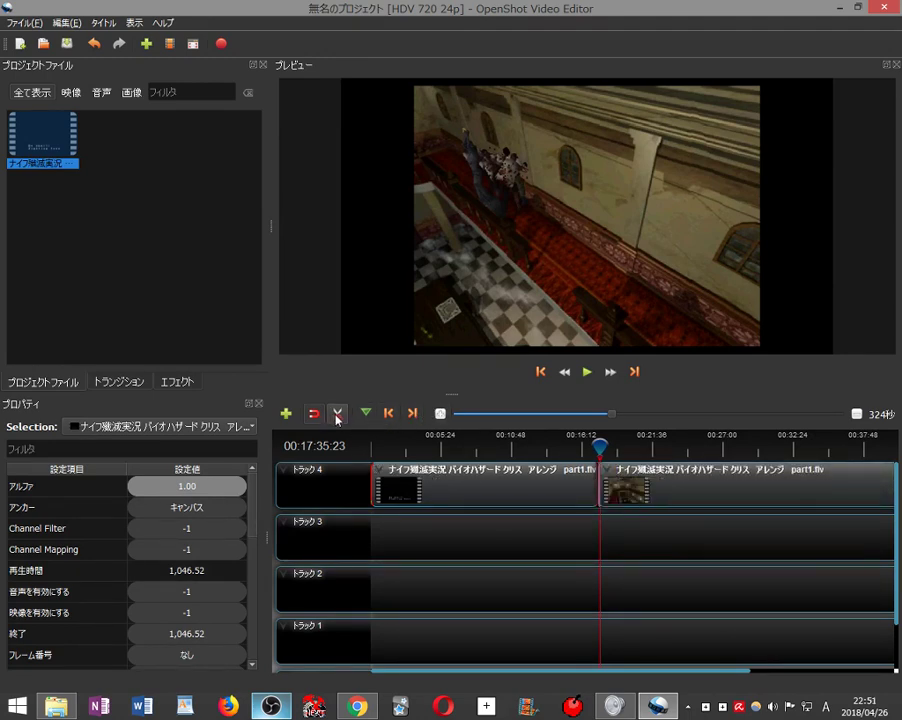
- Delete the part of the clip before the cut on track 4 and select the remaining part
right_click(500, 484)
mouse_move(531, 560)
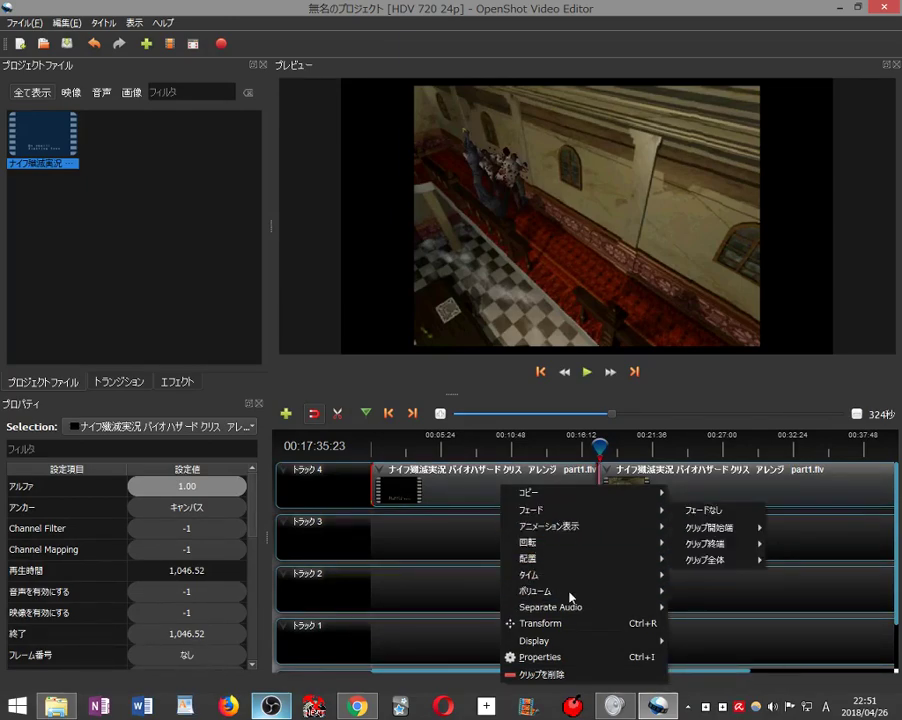
left_click(563, 678)
left_click(641, 487)
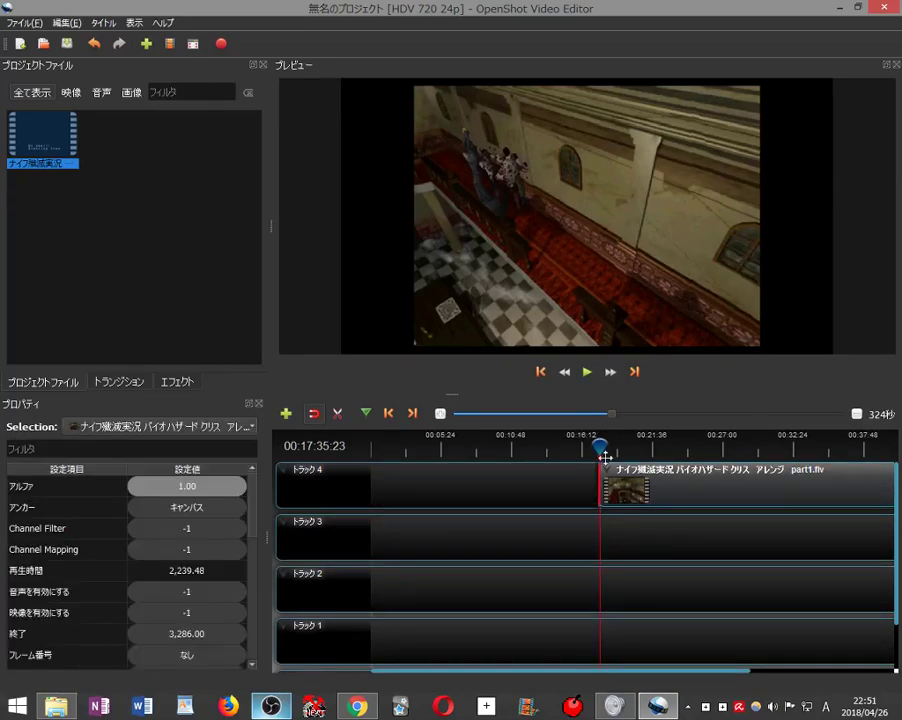
- Play the remaining clip to about 00:17:37 and cut it near its start with the Razor tool
left_click(586, 373)
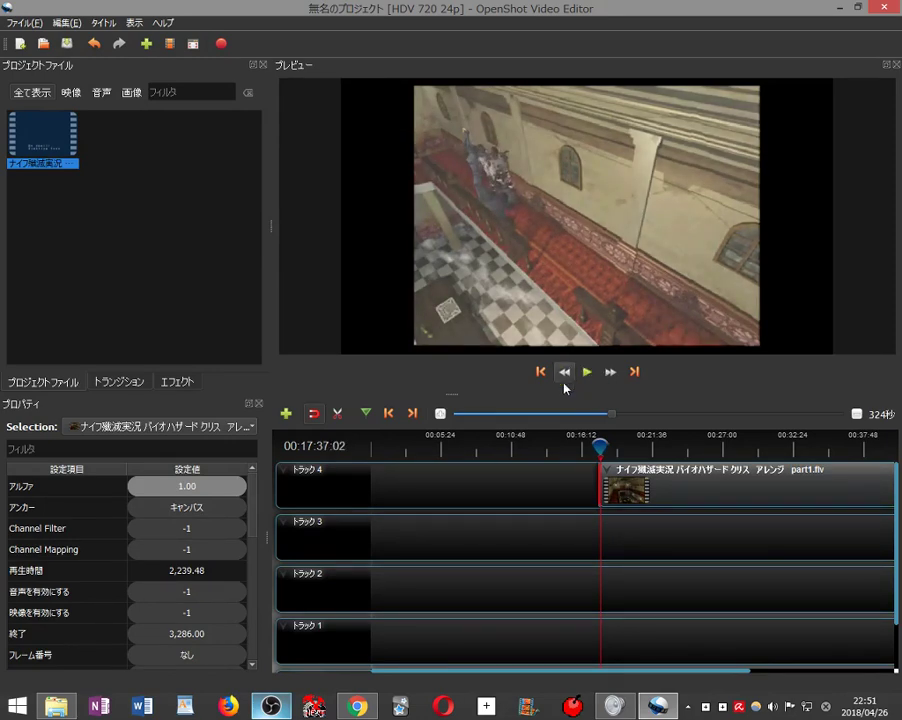
left_click(336, 413)
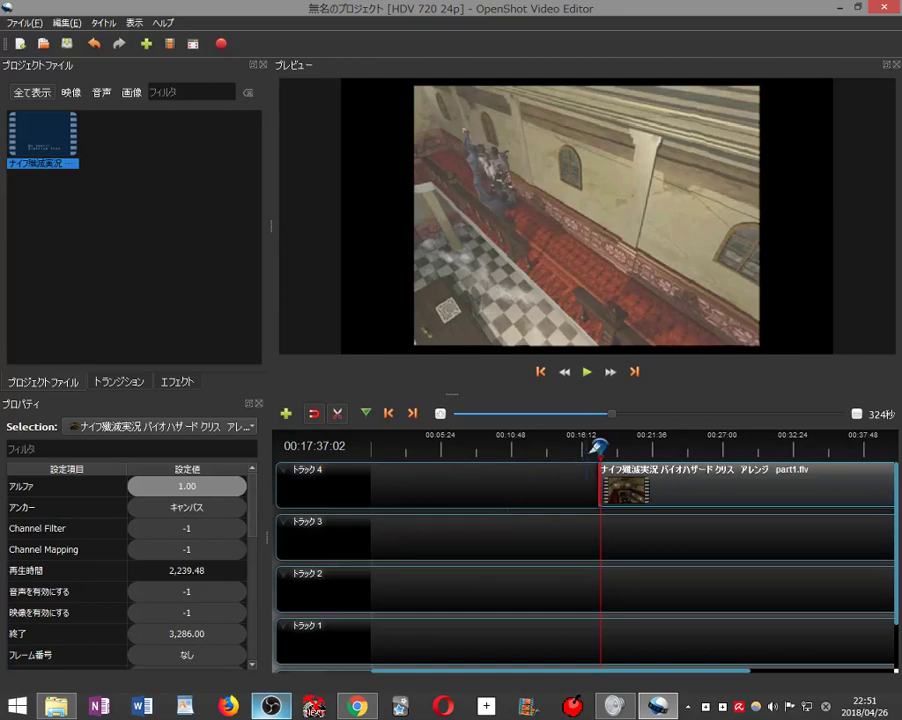
left_click(604, 463)
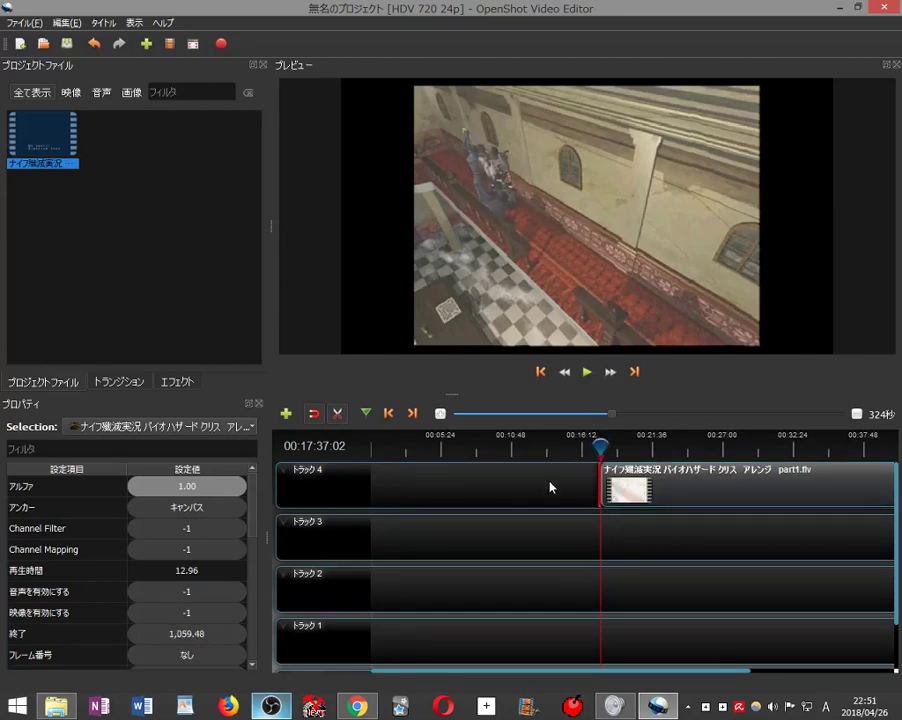
left_click(338, 416)
- Move the playhead to about 00:21:03, play to about 00:21:11, and split the track 4 clip at the playhead
left_click_drag(600, 446, 646, 449)
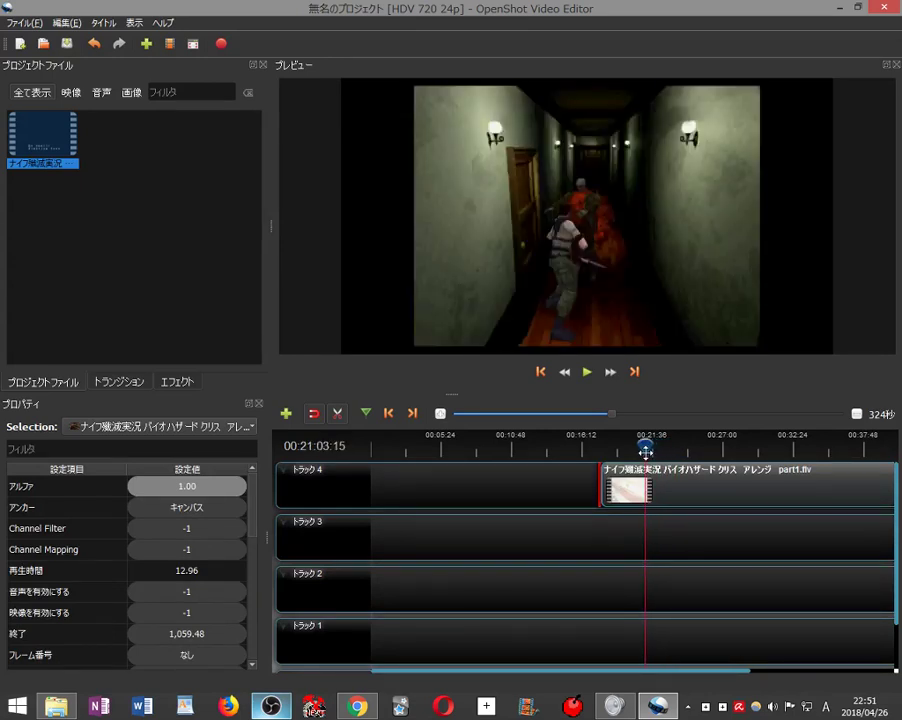
left_click(587, 372)
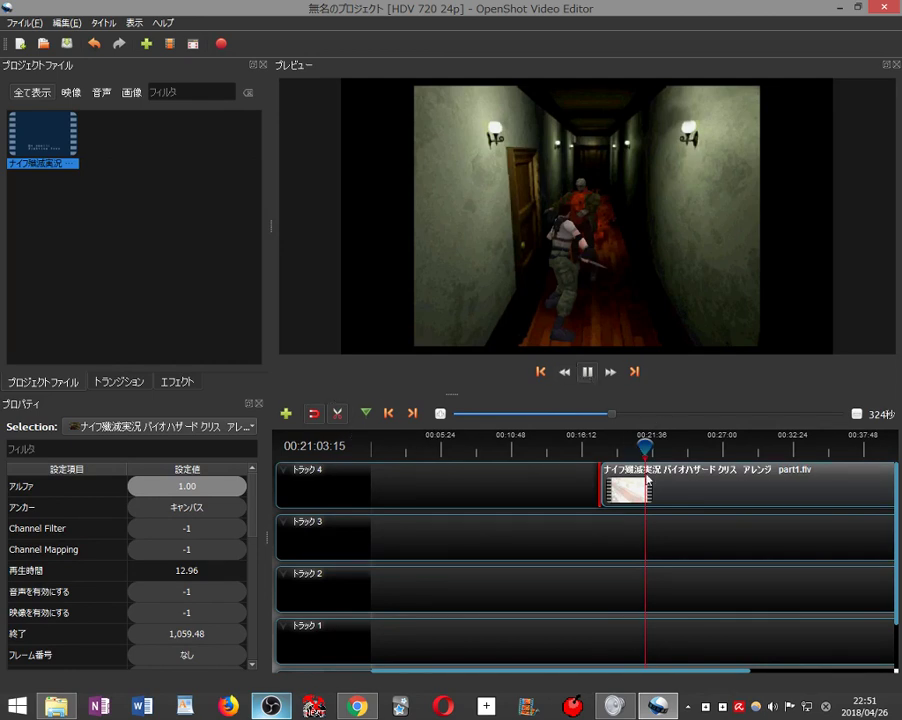
left_click(588, 373)
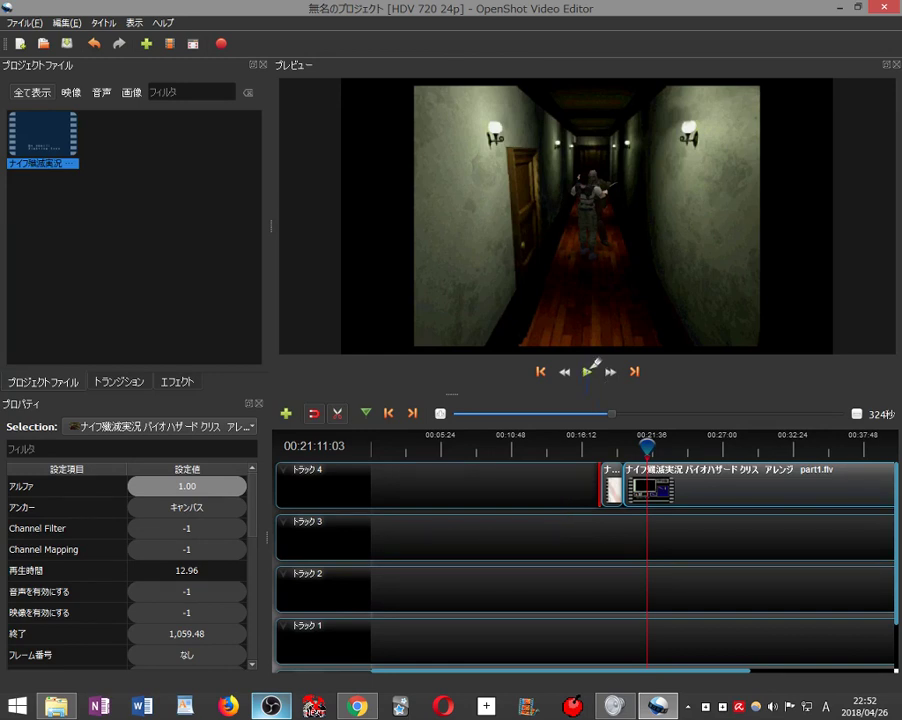
- Play on to about 00:21:29, move the playhead back to about 00:21:26, and replay to pause at about 00:21:27
left_click(589, 372)
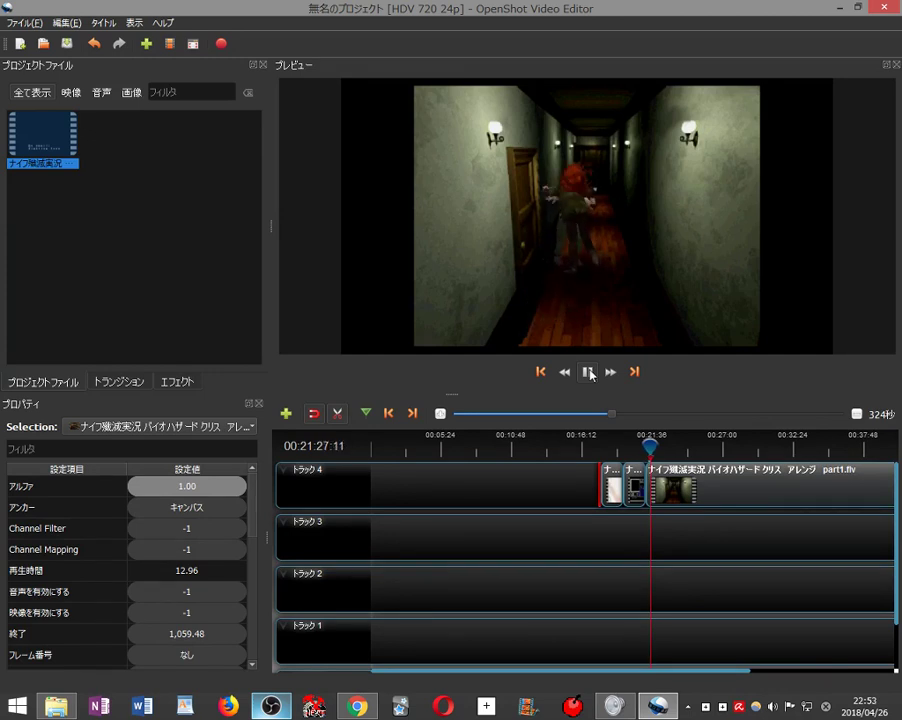
left_click(589, 373)
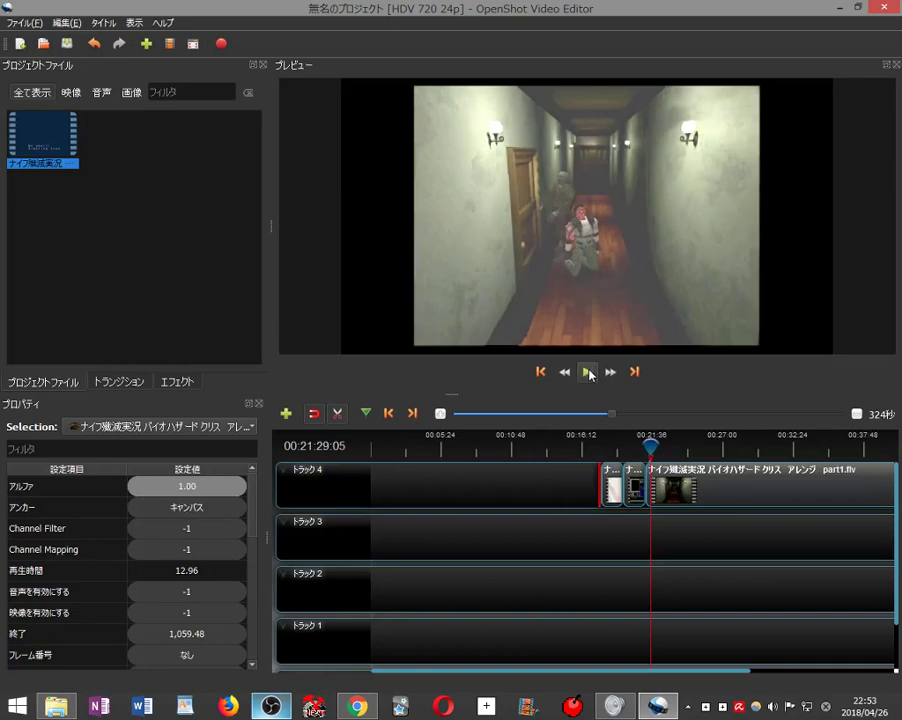
left_click_drag(651, 444, 650, 445)
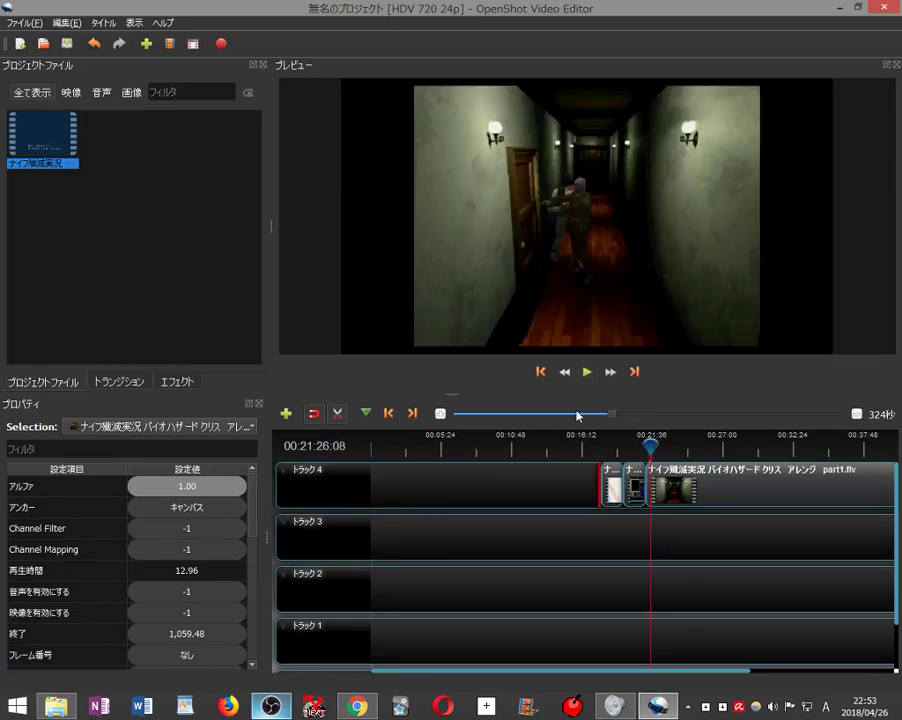
left_click(587, 372)
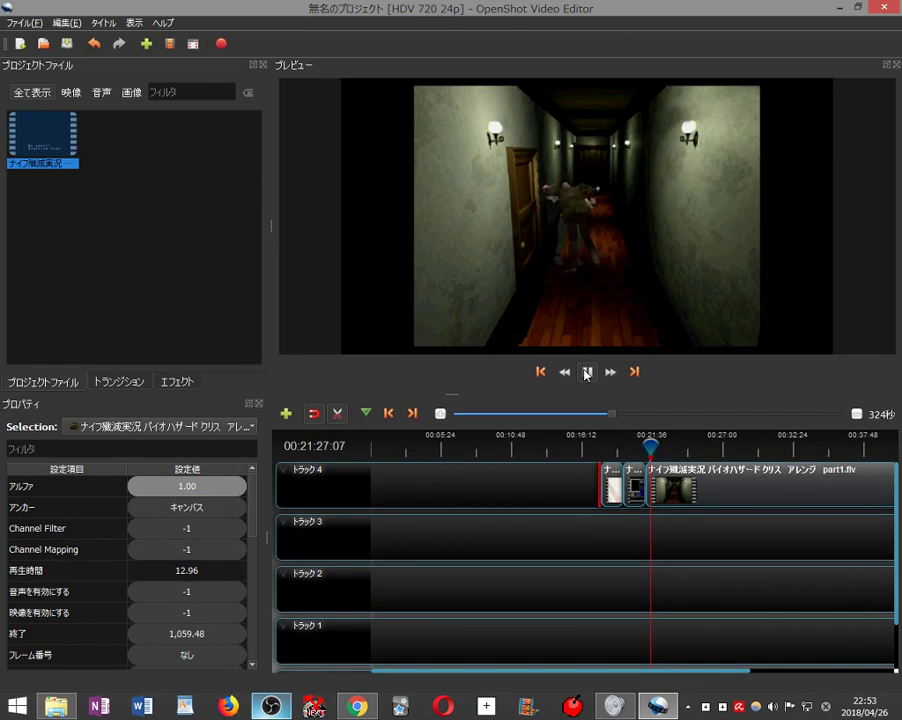
left_click(587, 372)
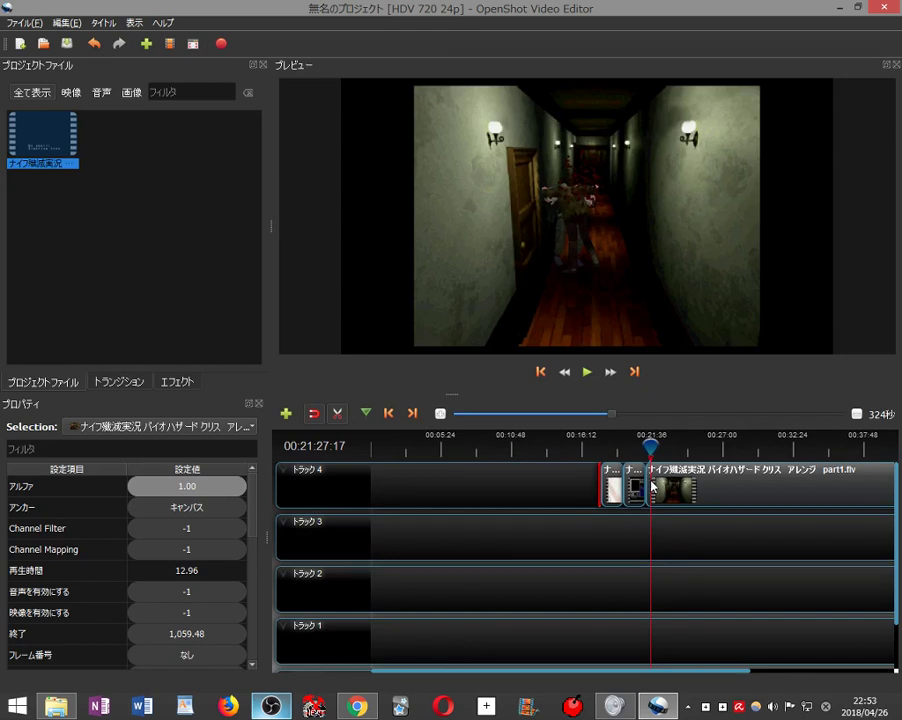
- Set the timeline scale to 84 seconds and split the track 4 clip at the playhead, at about 00:21:27
left_click_drag(615, 420, 531, 420)
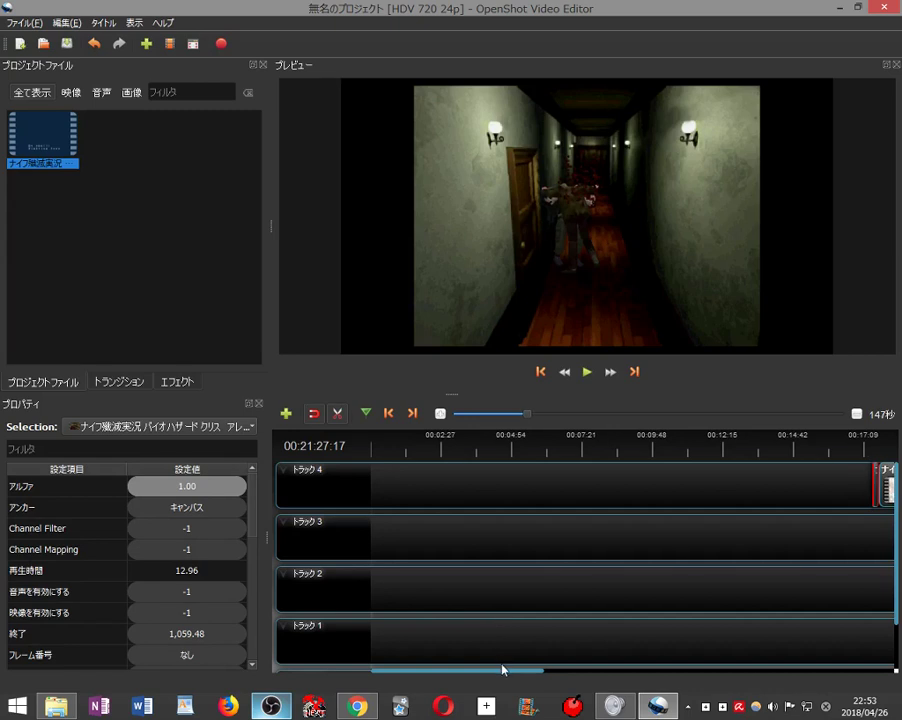
left_click_drag(506, 670, 677, 657)
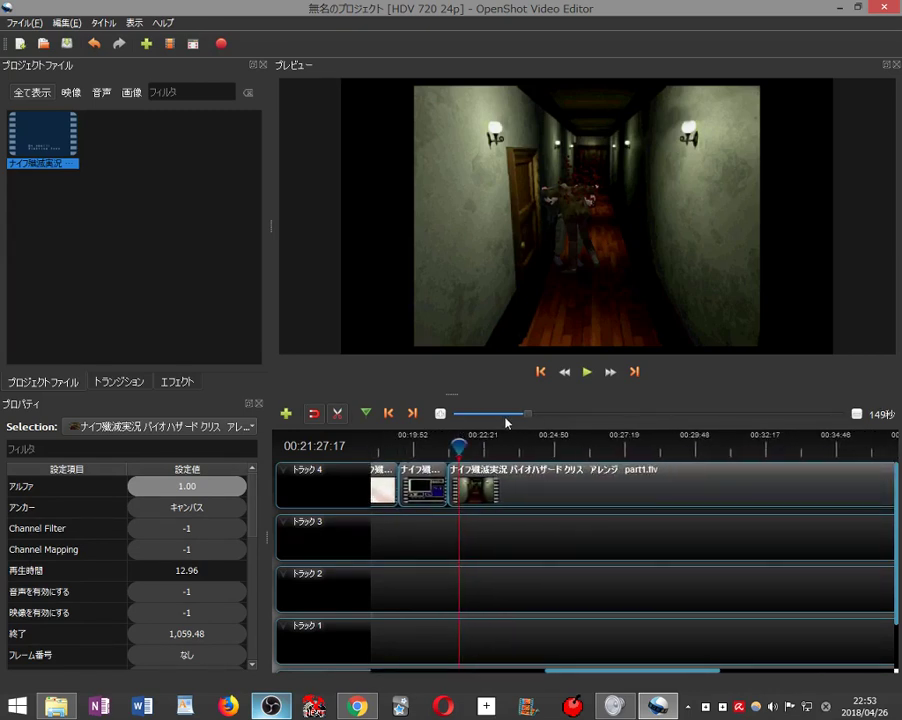
left_click(535, 420)
left_click_drag(528, 418, 497, 415)
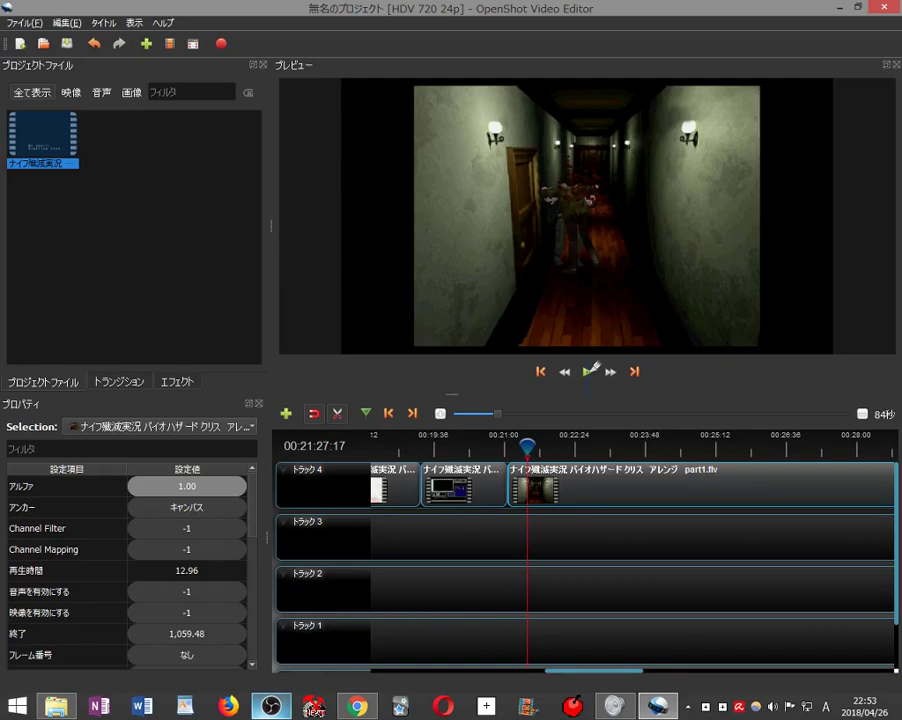
key("ctrl+k")
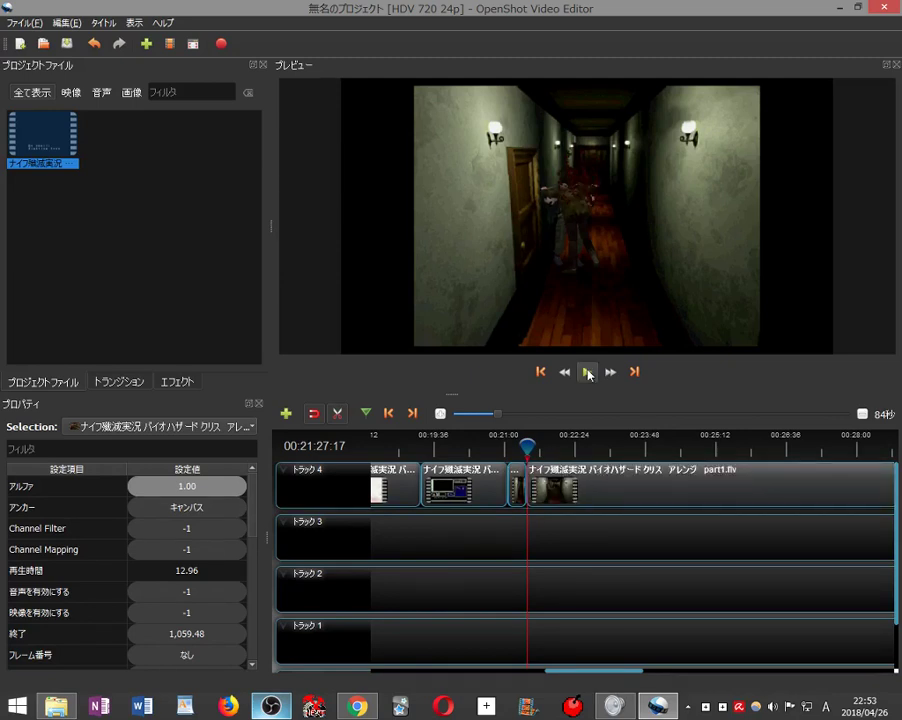
- Play on to about 00:21:29 and cut the track 4 clip just after the playhead with the Razor tool
left_click(587, 372)
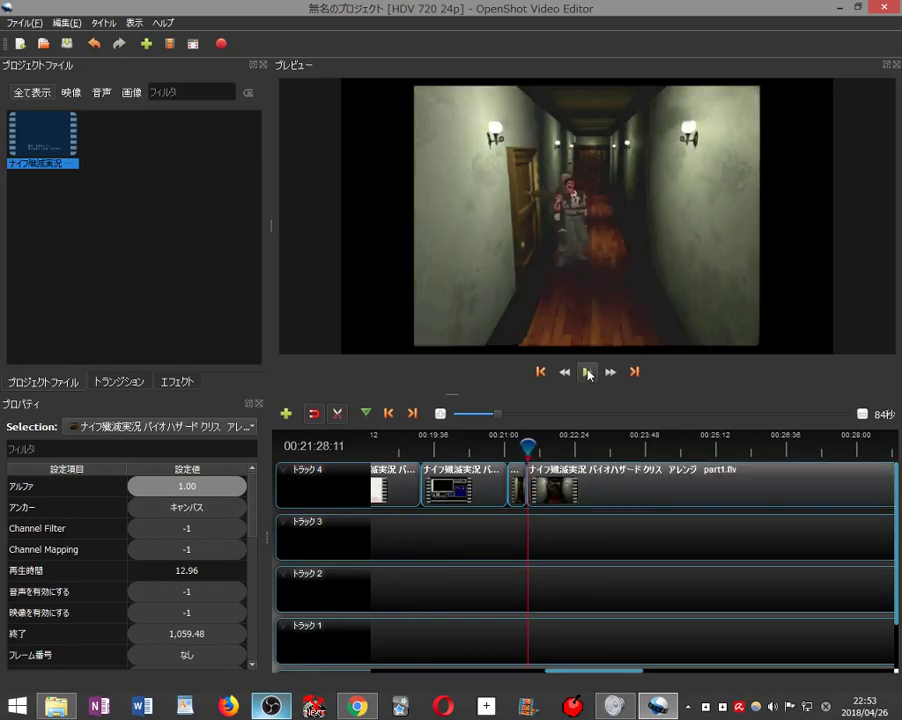
left_click(587, 372)
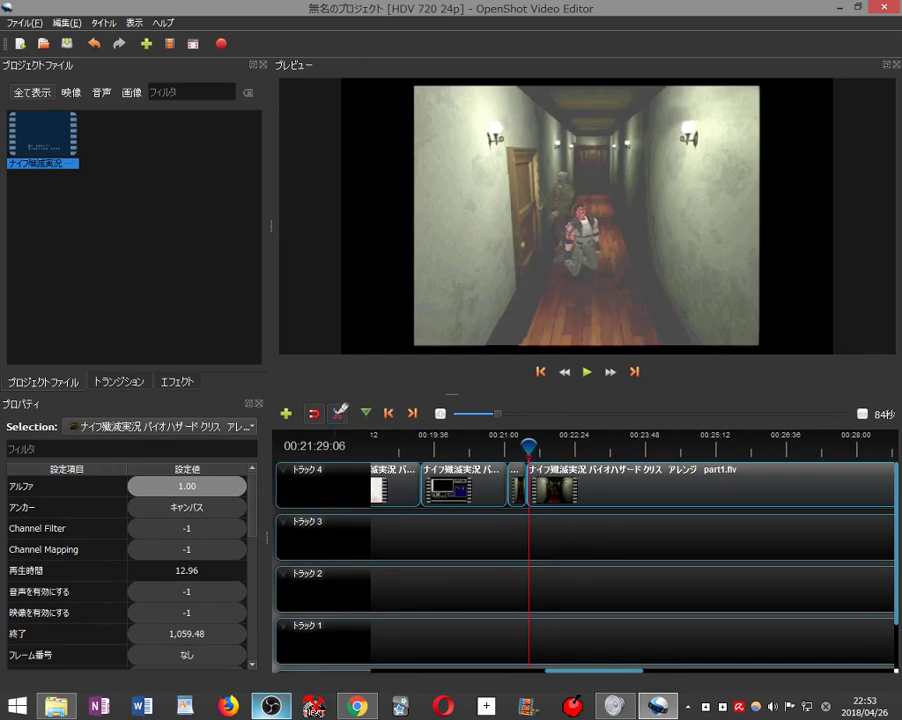
left_click(339, 412)
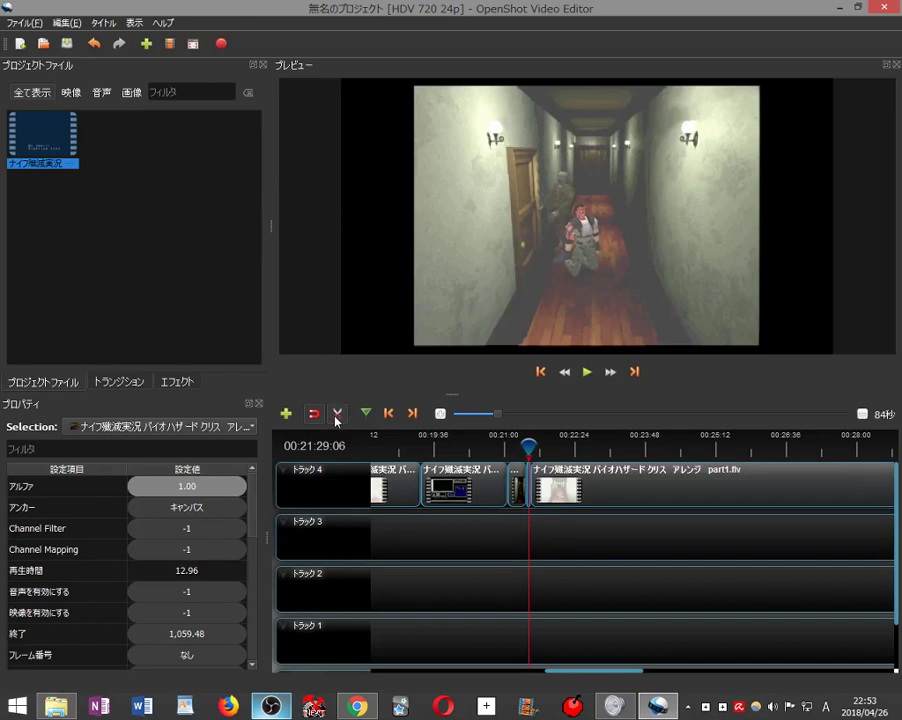
left_click(531, 485)
- Delete the two track 4 sections ending at about 00:21:00 and the short clip that follows them
left_click(454, 481)
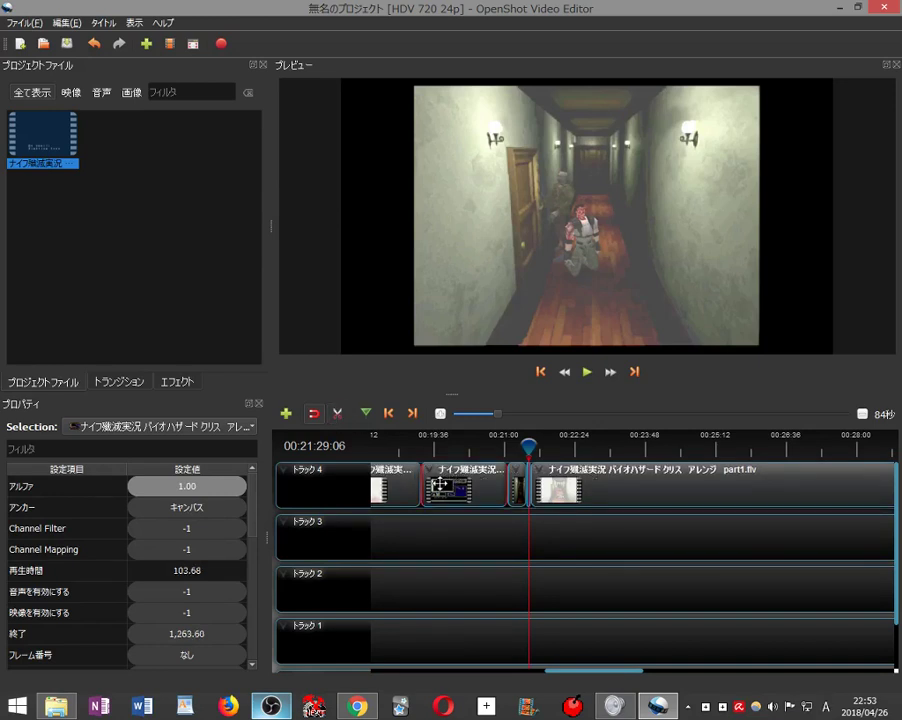
key("Delete")
left_click(399, 487)
key("Delete")
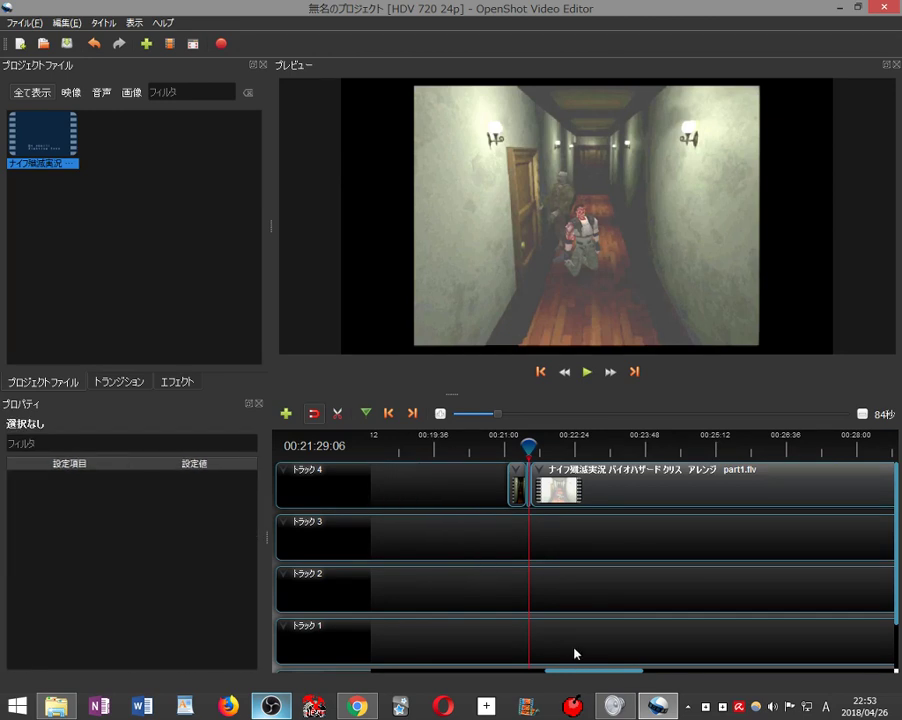
left_click_drag(565, 676, 522, 676)
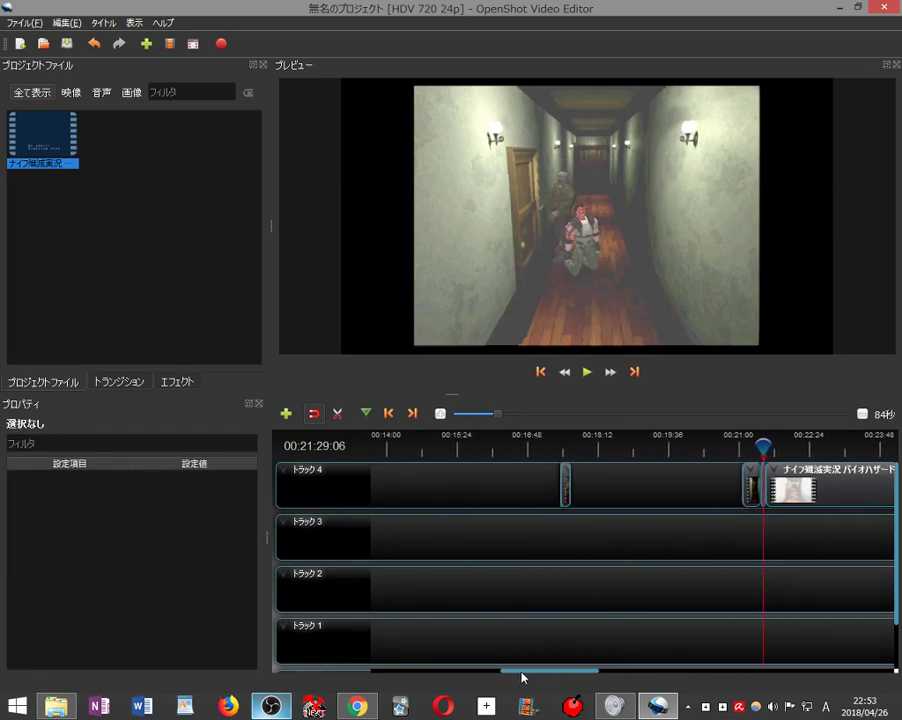
left_click(750, 485)
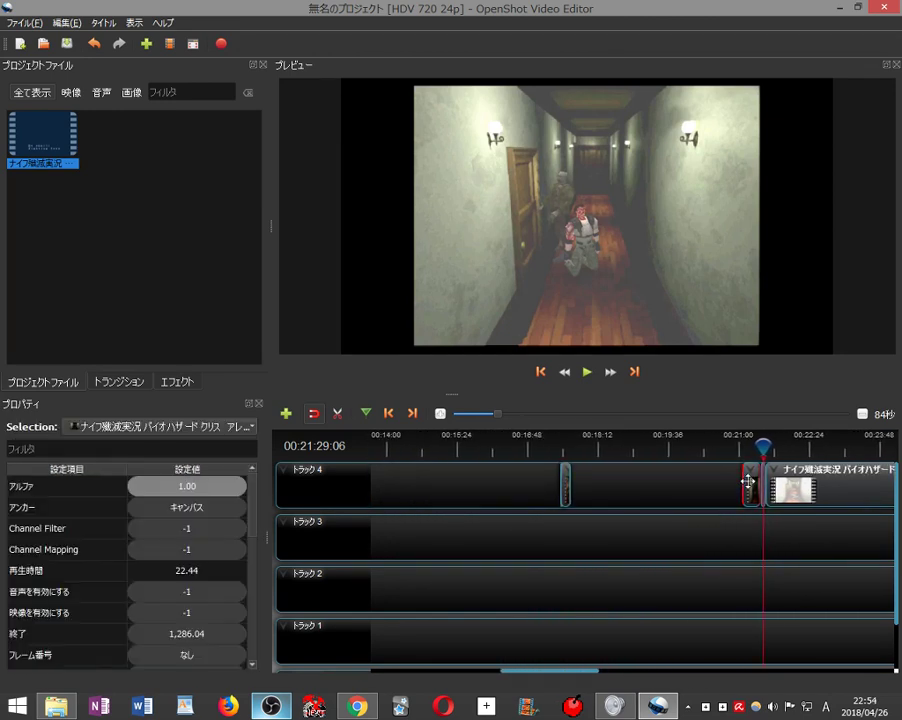
key("Delete")
- Select the short clip near 00:17:30, play briefly to about 00:21:29, and move the playhead back to about 00:17:27
left_click(565, 492)
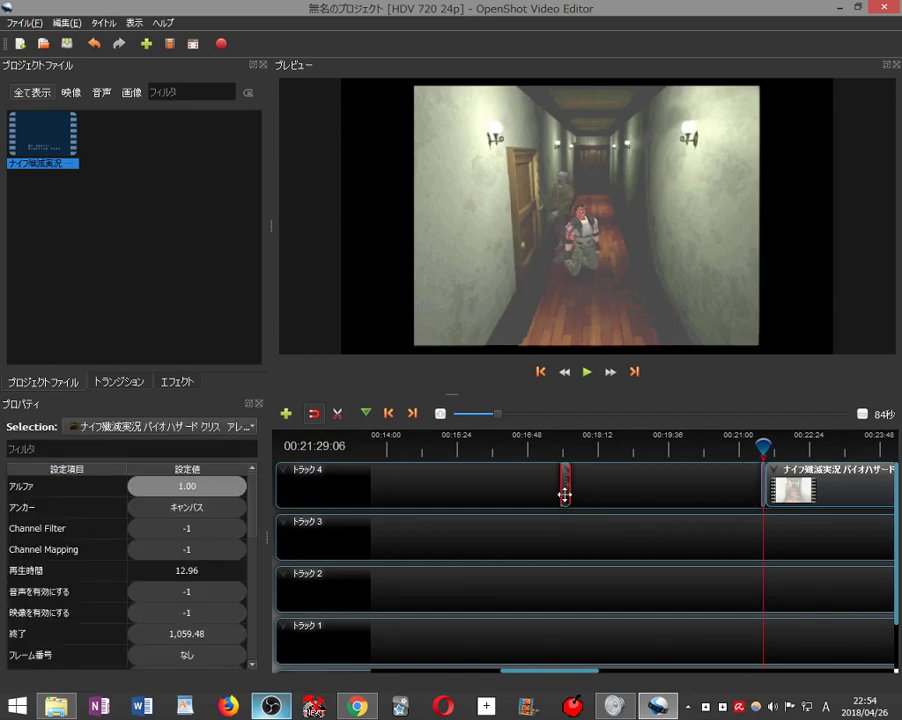
left_click(587, 372)
left_click(587, 372)
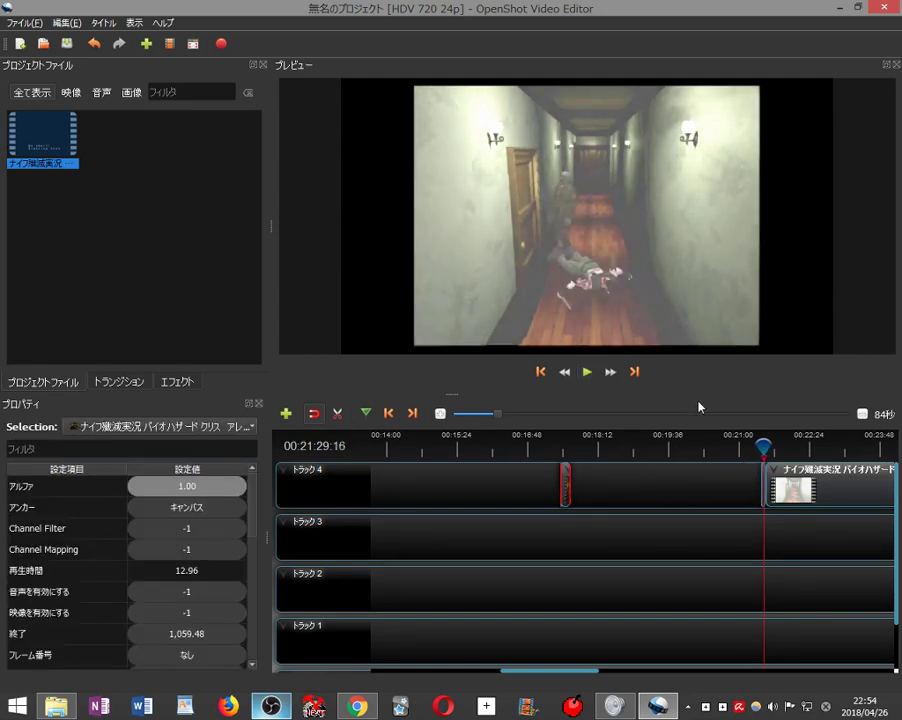
left_click(593, 452)
left_click_drag(593, 458, 561, 455)
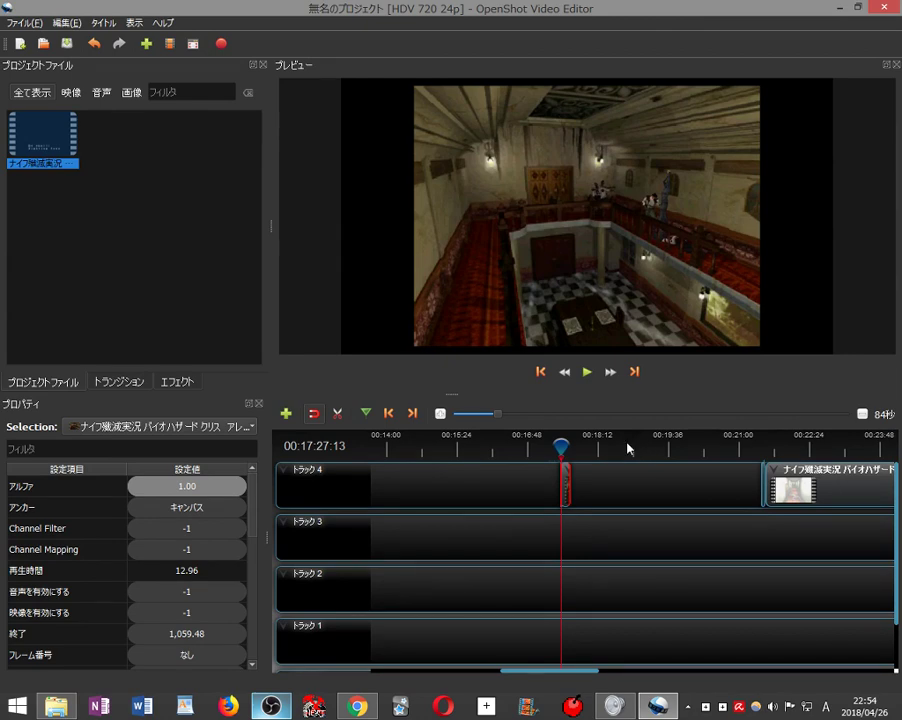
- At a 79-second timeline scale, trim the last track 4 clip's start to about 00:22:00 and extend the preceding short clip's start back to about 00:20:10
left_click_drag(498, 414, 494, 414)
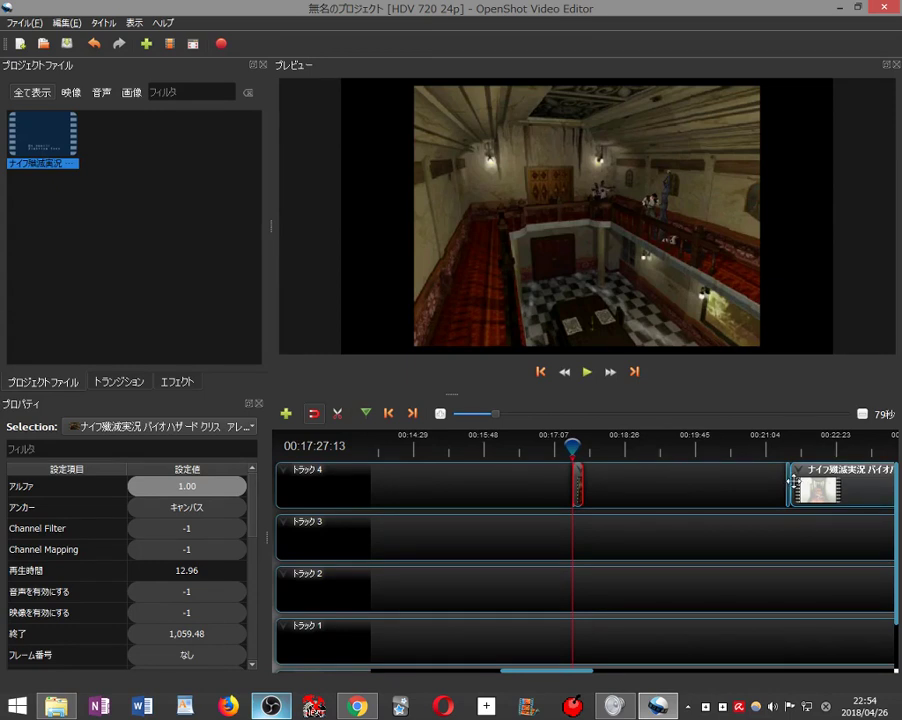
left_click_drag(787, 481, 816, 481)
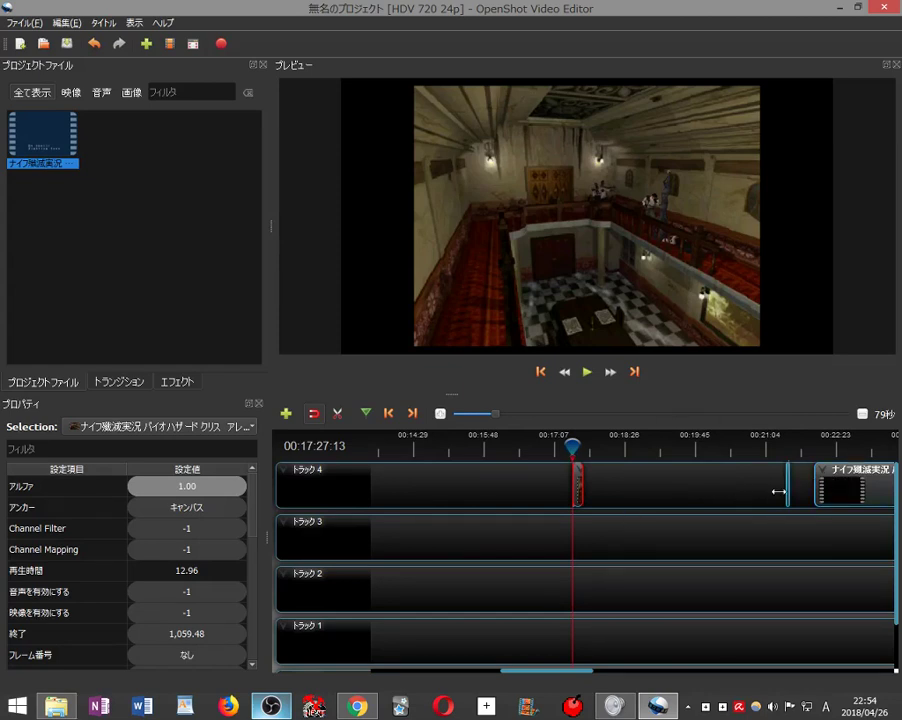
mouse_move(778, 491)
left_mouse_down()
mouse_move(728, 492)
mouse_move(785, 492)
mouse_move(776, 499)
mouse_move(783, 501)
left_mouse_up()
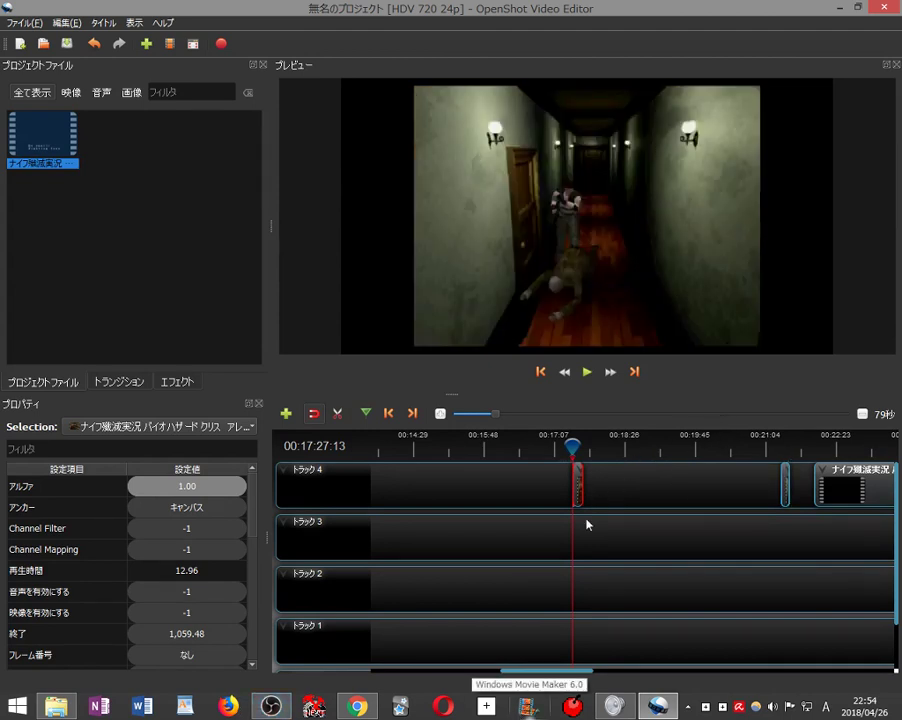
left_click(509, 485)
scroll(477, 532, "down", 1)
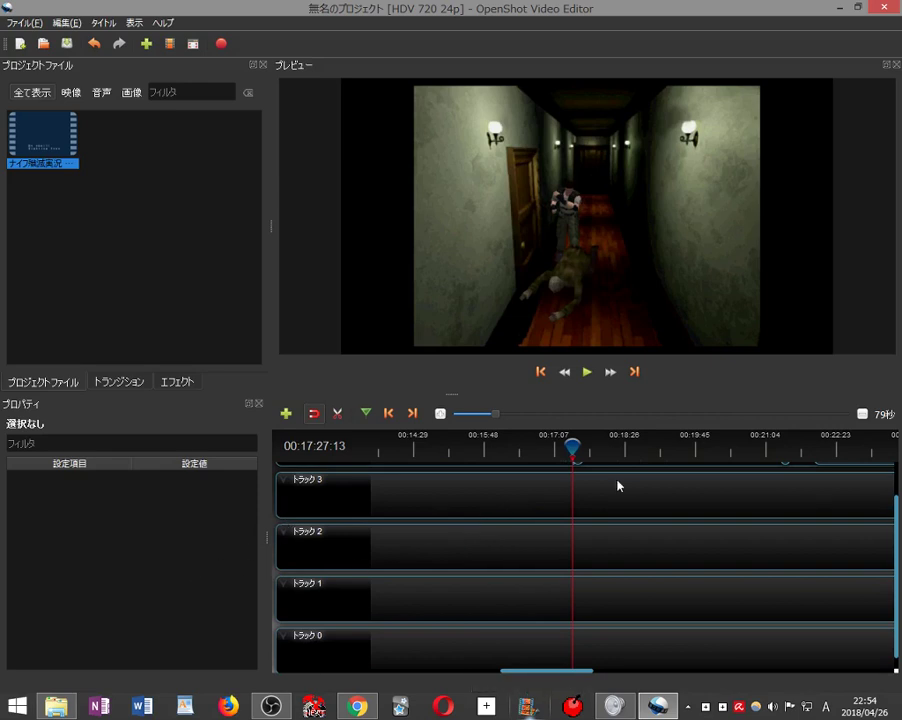
scroll(610, 512, "up", 1)
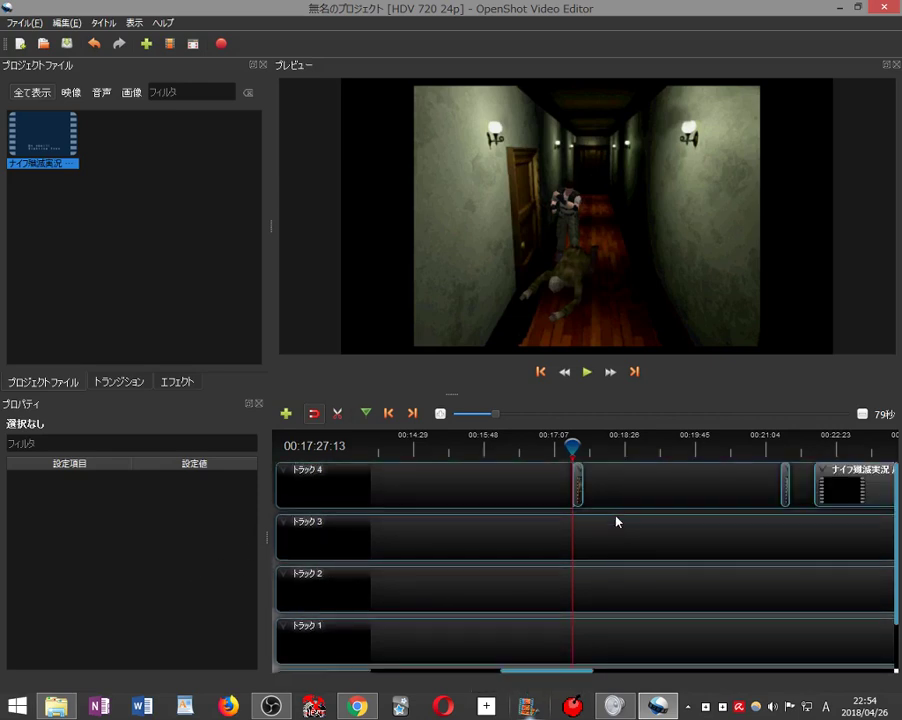
left_click_drag(780, 490, 717, 490)
left_click(747, 487)
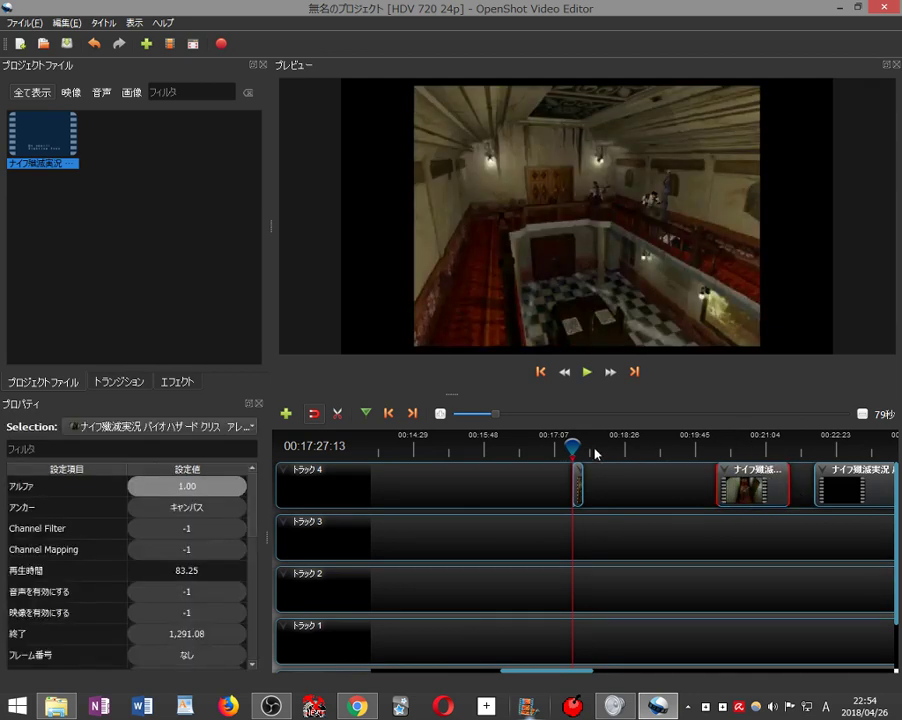
- Move the playhead into the extended clip at about 00:20:52 and play it to about 00:20:56
left_click_drag(574, 447, 757, 446)
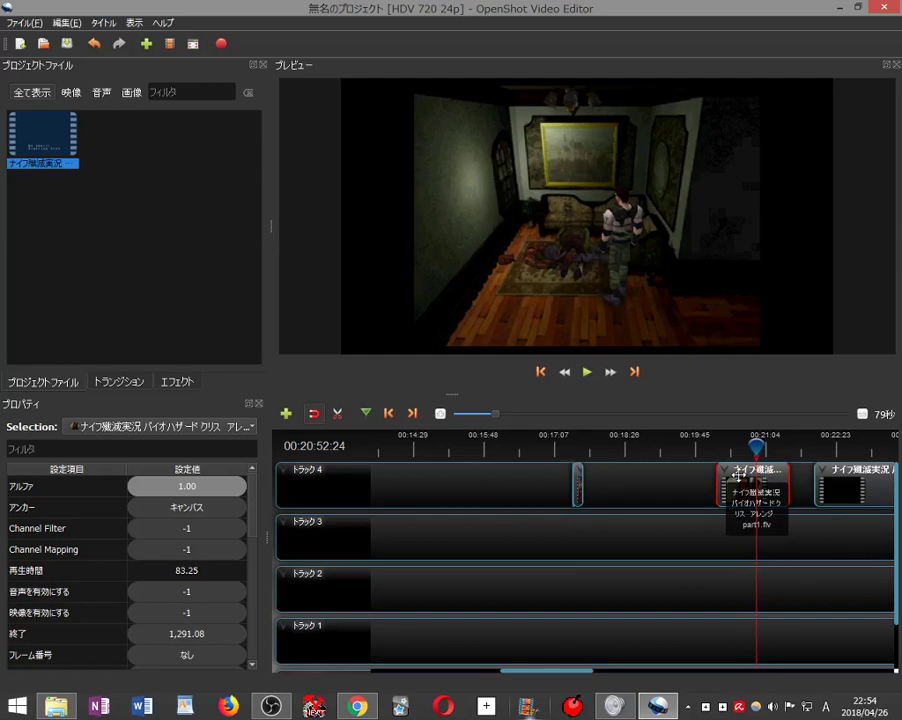
left_click(599, 374)
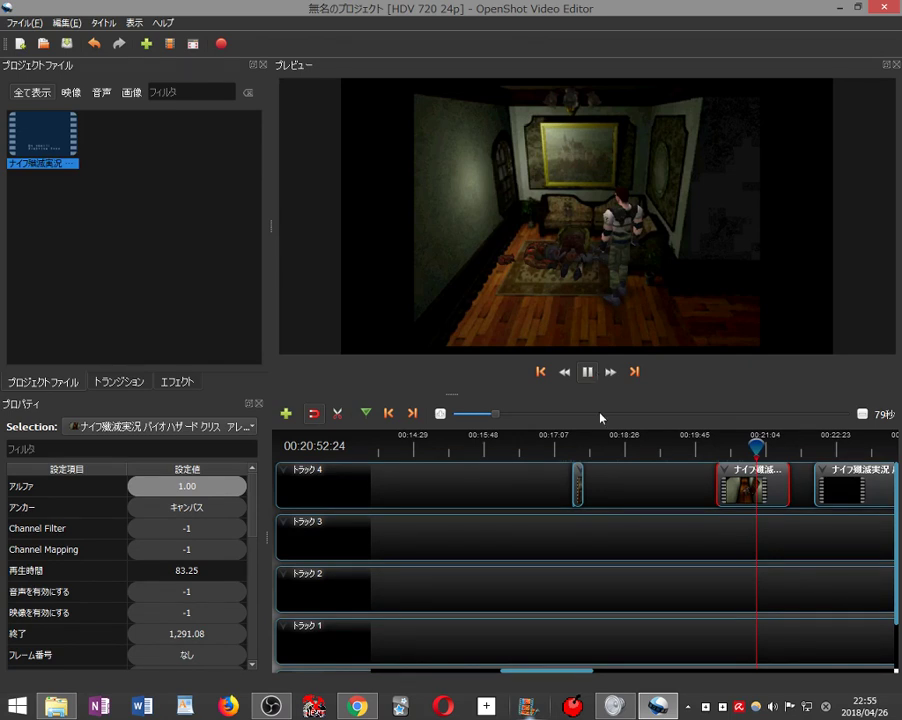
scroll(600, 418, "down", 1)
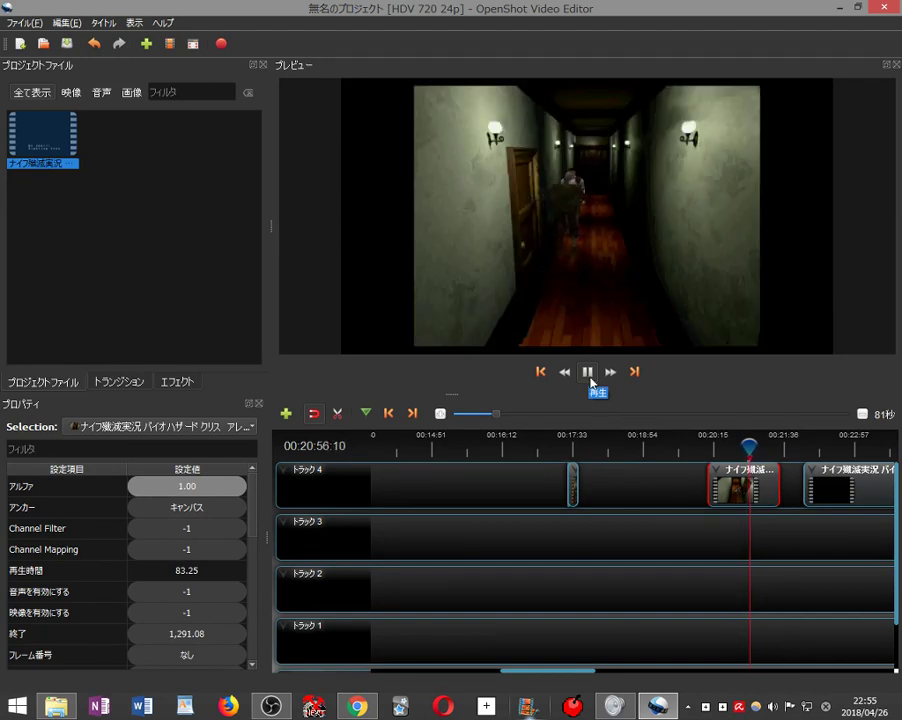
left_click(588, 373)
left_click(776, 475)
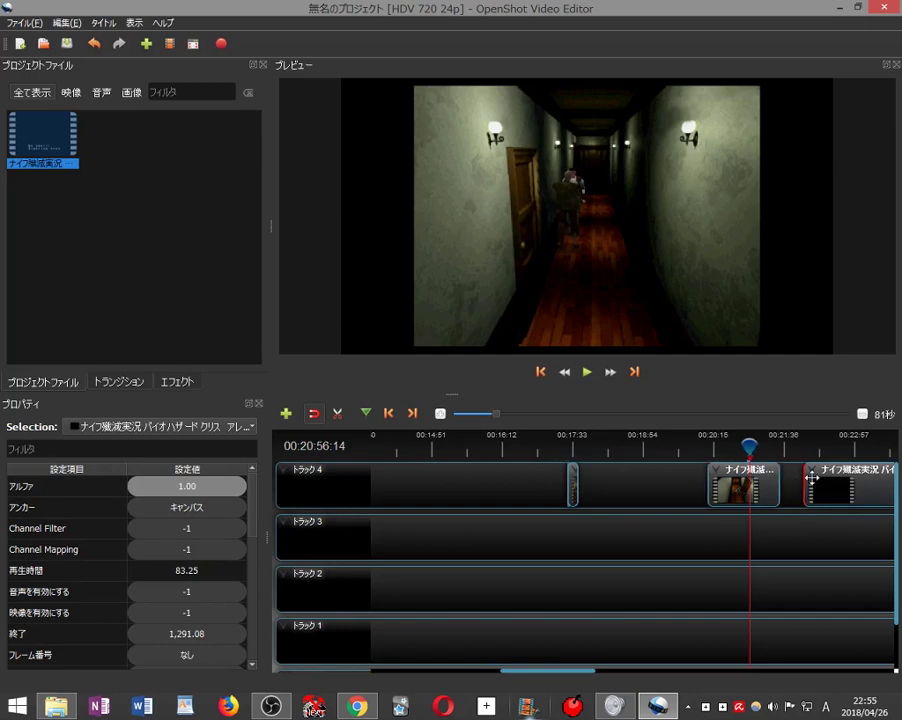
left_click(652, 486)
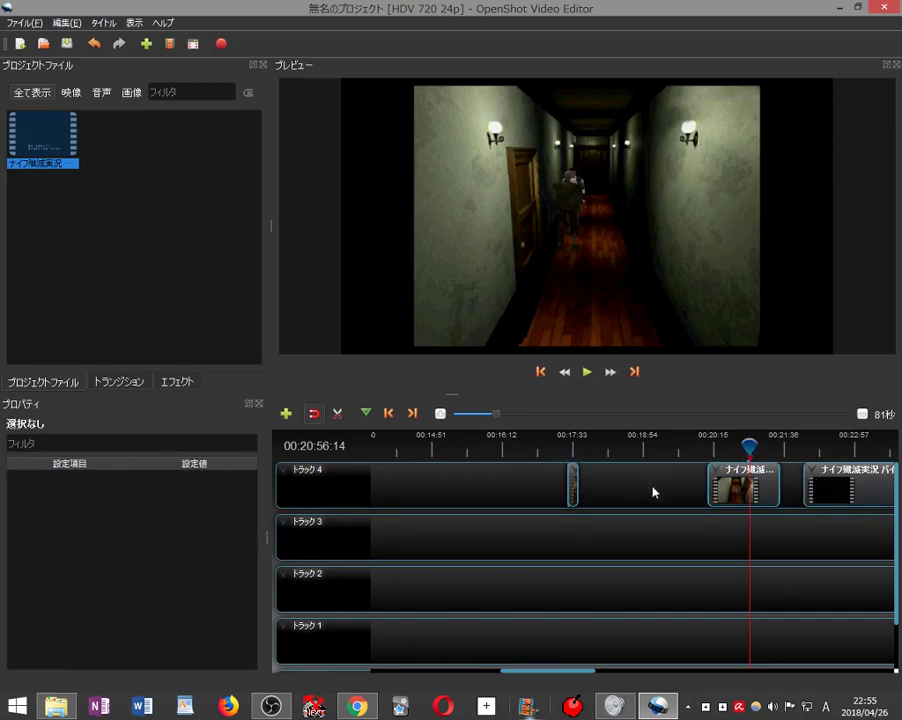
- Switch to the YouTube video manager in Chrome, reload it, and look through the list of uploaded videos
left_click(281, 708)
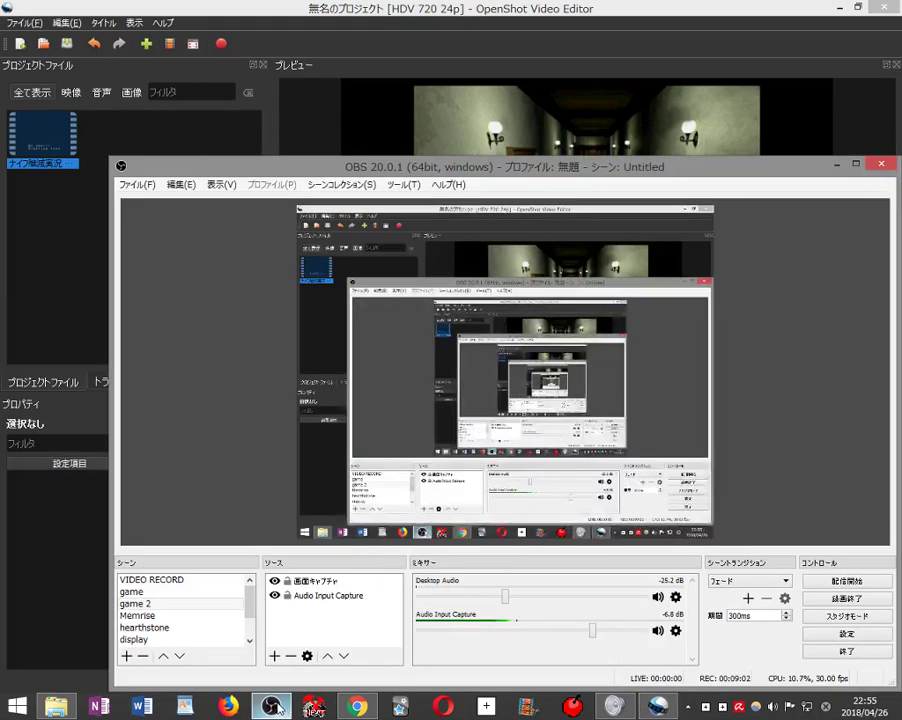
left_click(360, 709)
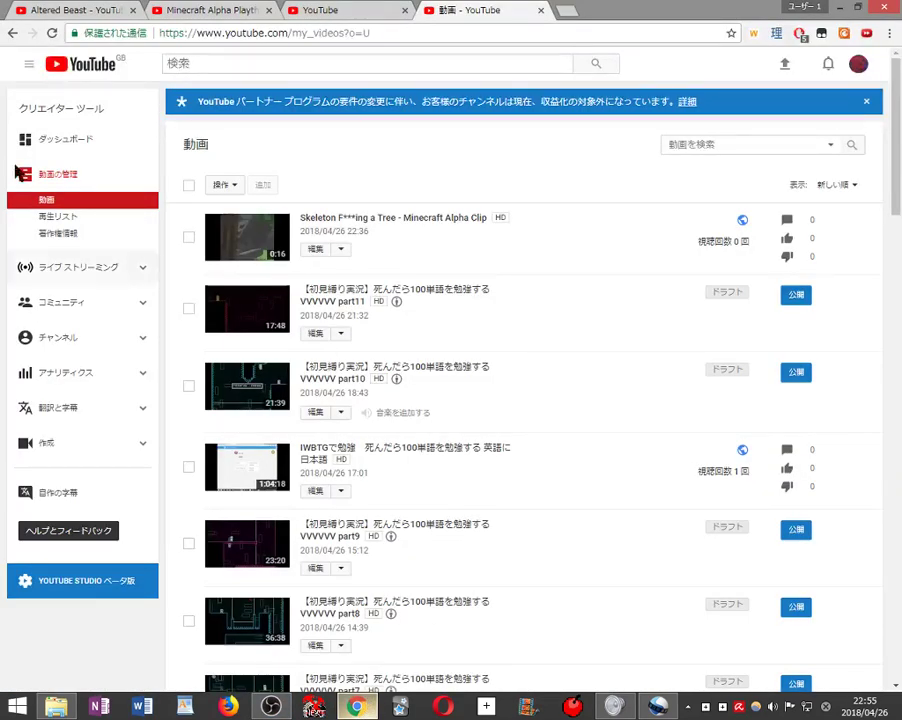
left_click(53, 33)
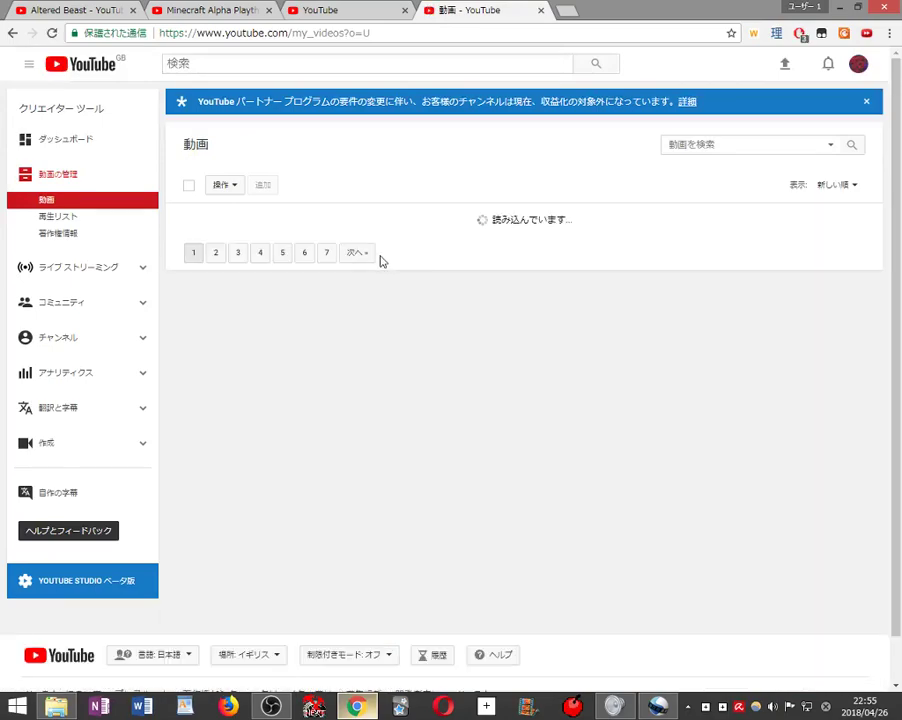
scroll(562, 258, "down", 2)
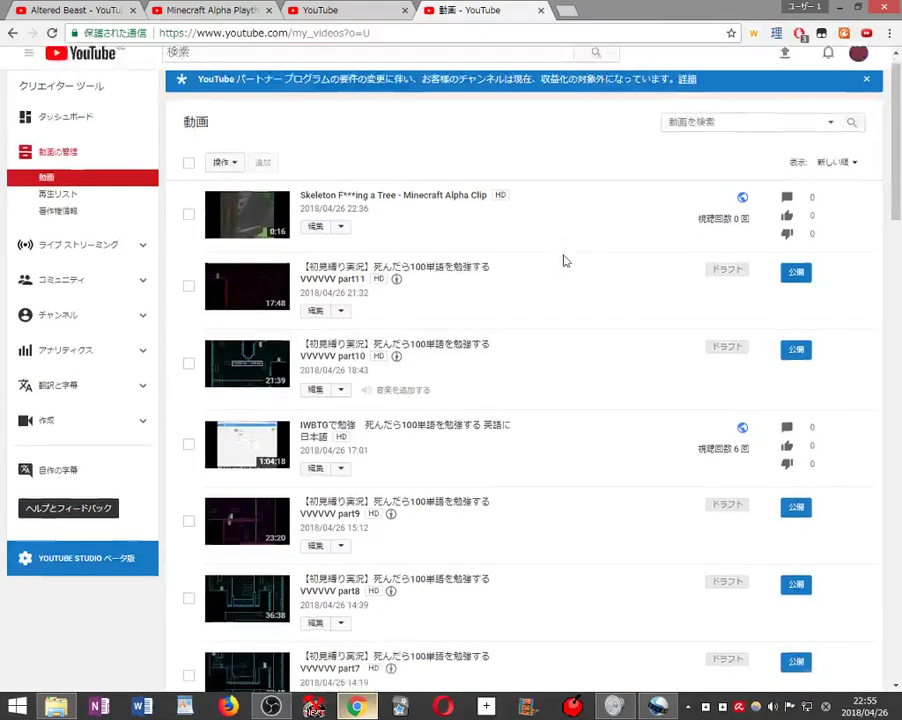
scroll(526, 290, "down", 10)
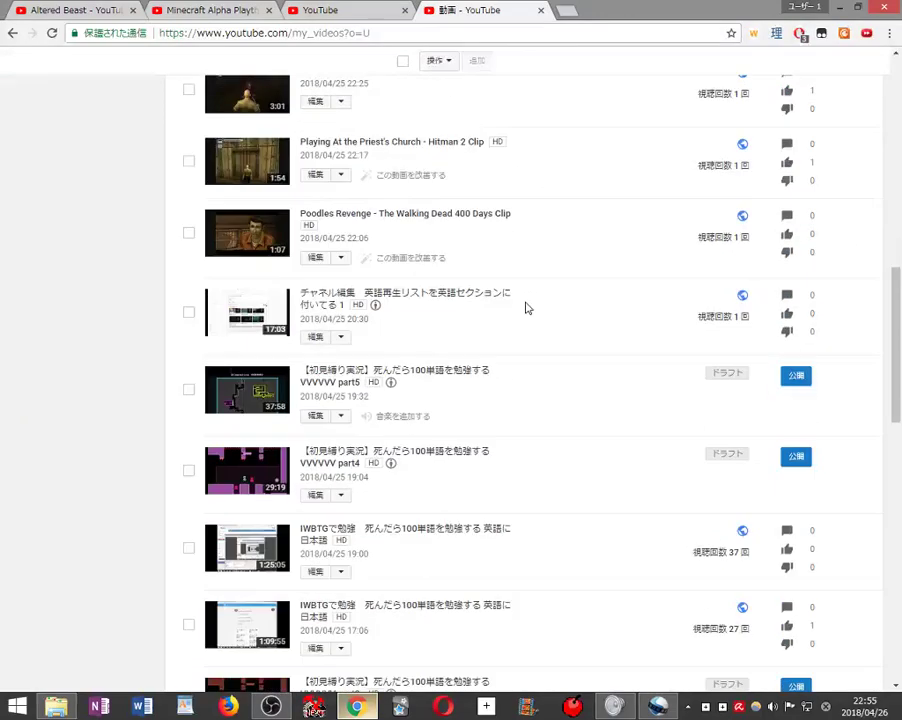
scroll(526, 308, "down", 4)
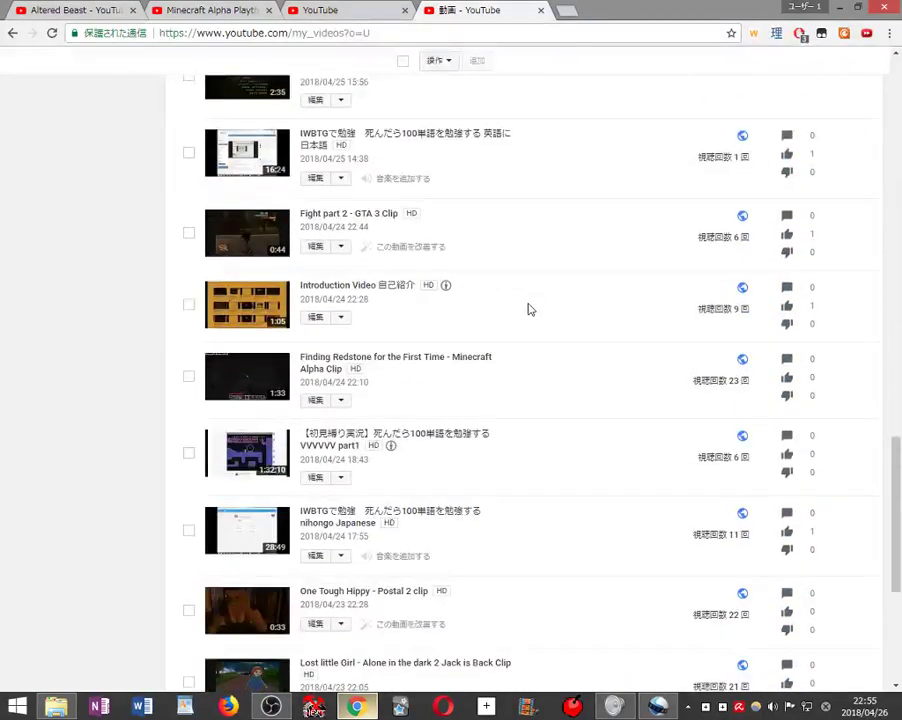
scroll(528, 309, "up", 18)
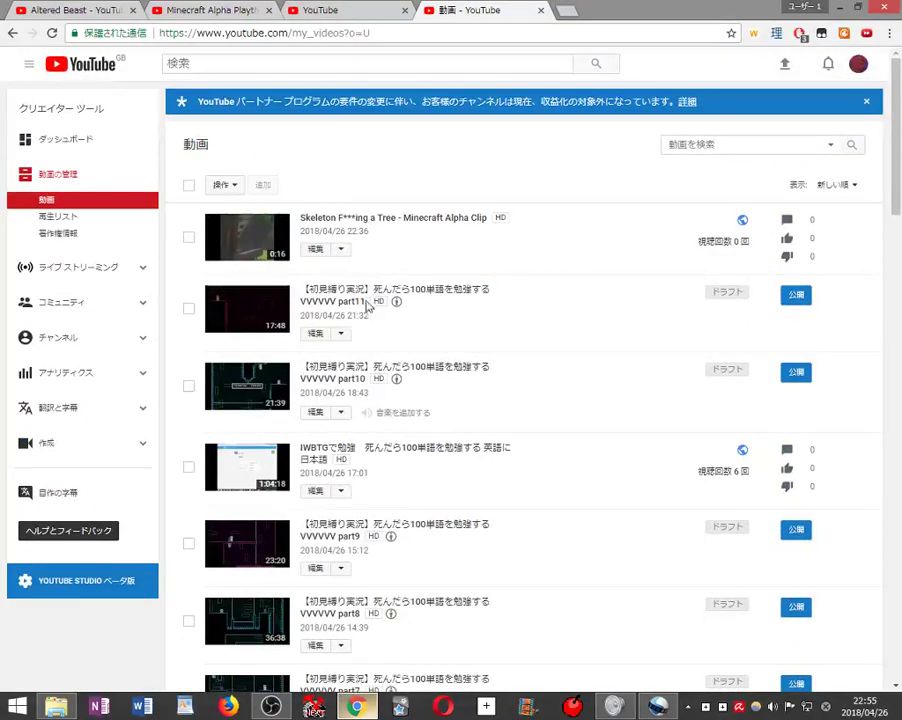
- Open the channel's playlist overview and look through the game playlists
left_click(102, 220)
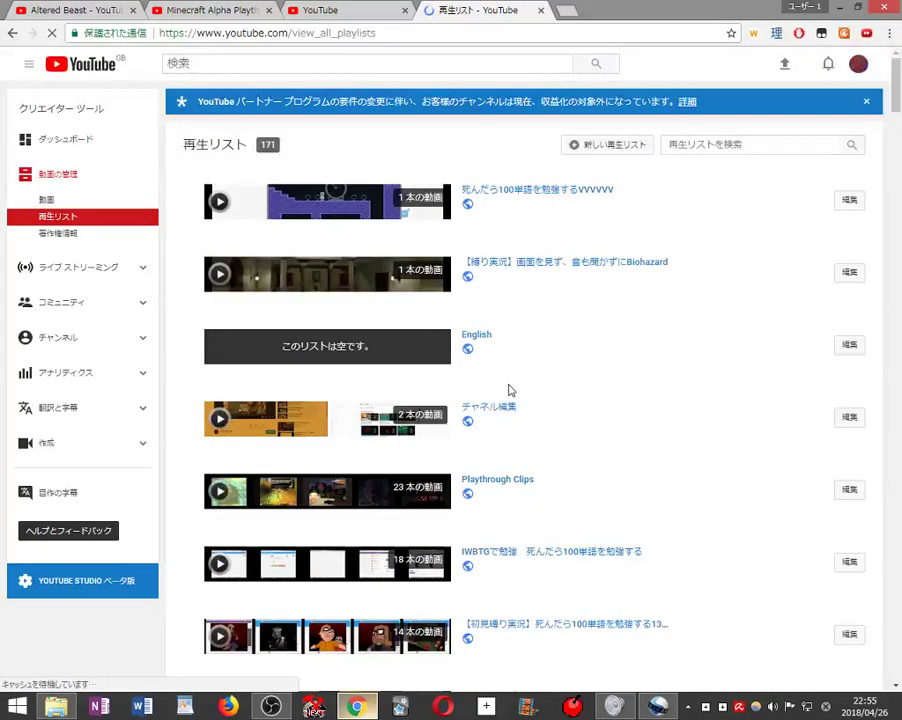
scroll(592, 374, "down", 1)
scroll(597, 378, "down", 15)
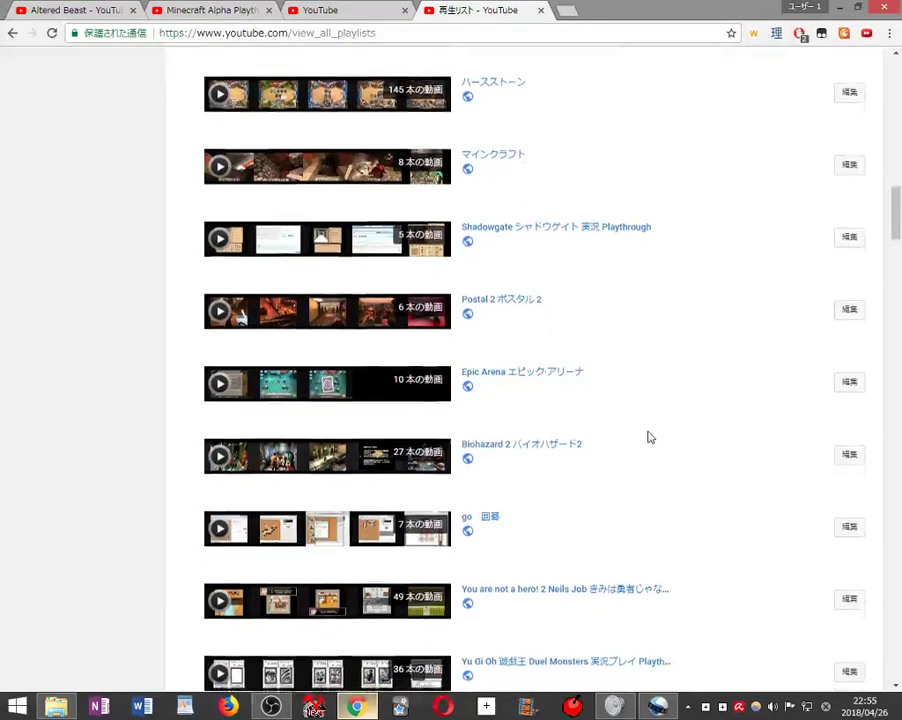
scroll(648, 437, "down", 4)
scroll(648, 437, "down", 2)
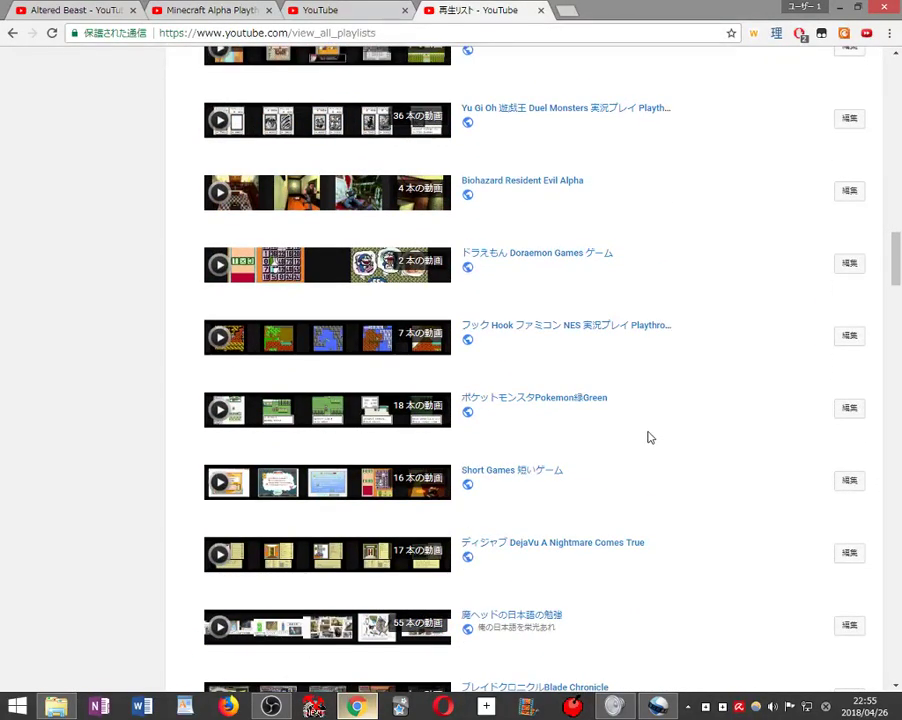
scroll(648, 437, "down", 3)
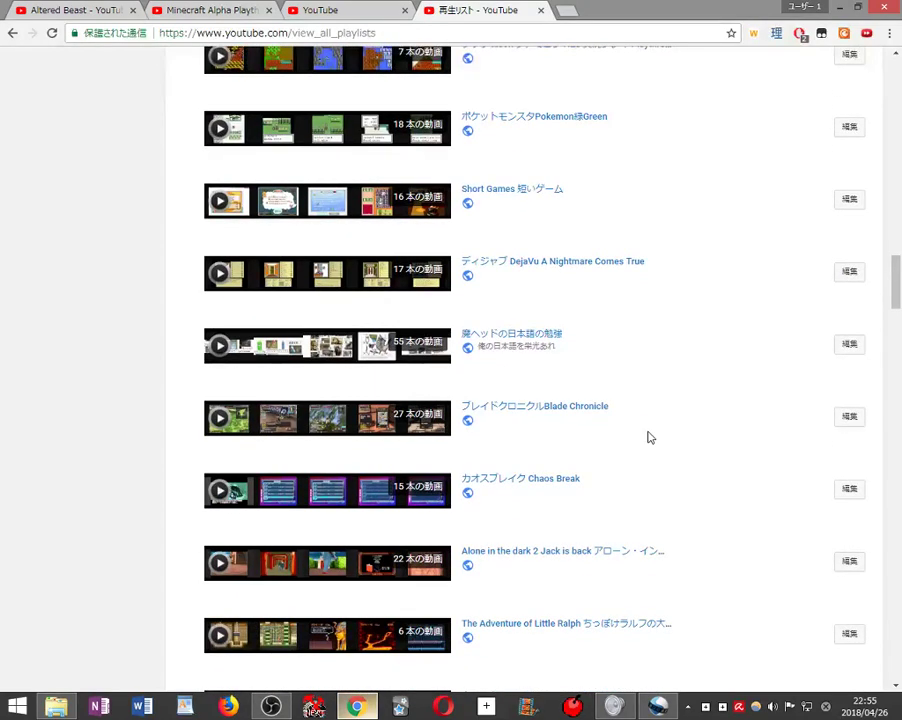
scroll(648, 437, "down", 2)
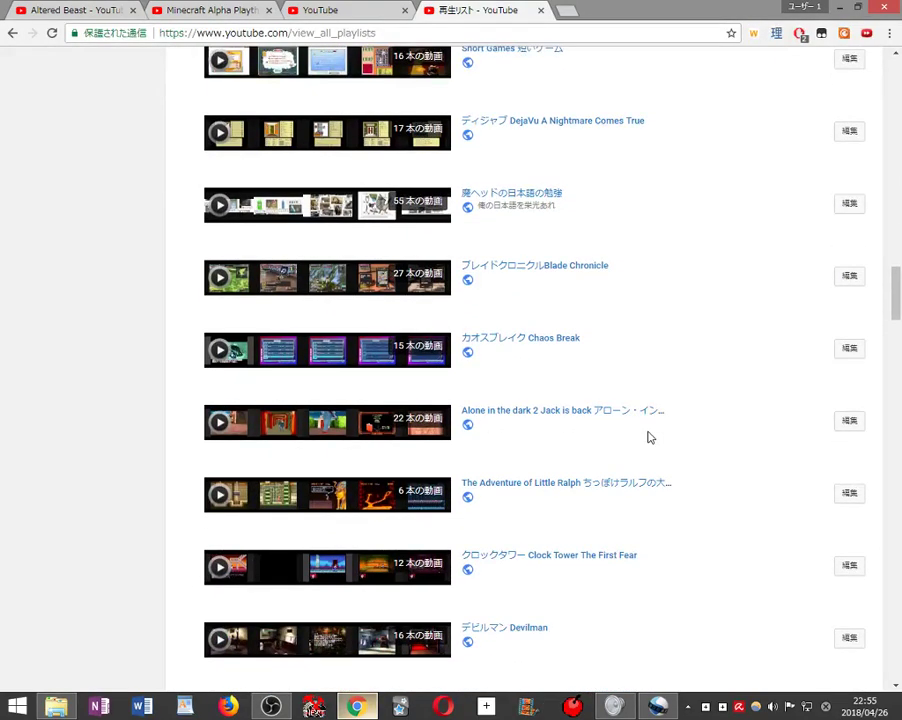
scroll(648, 437, "down", 3)
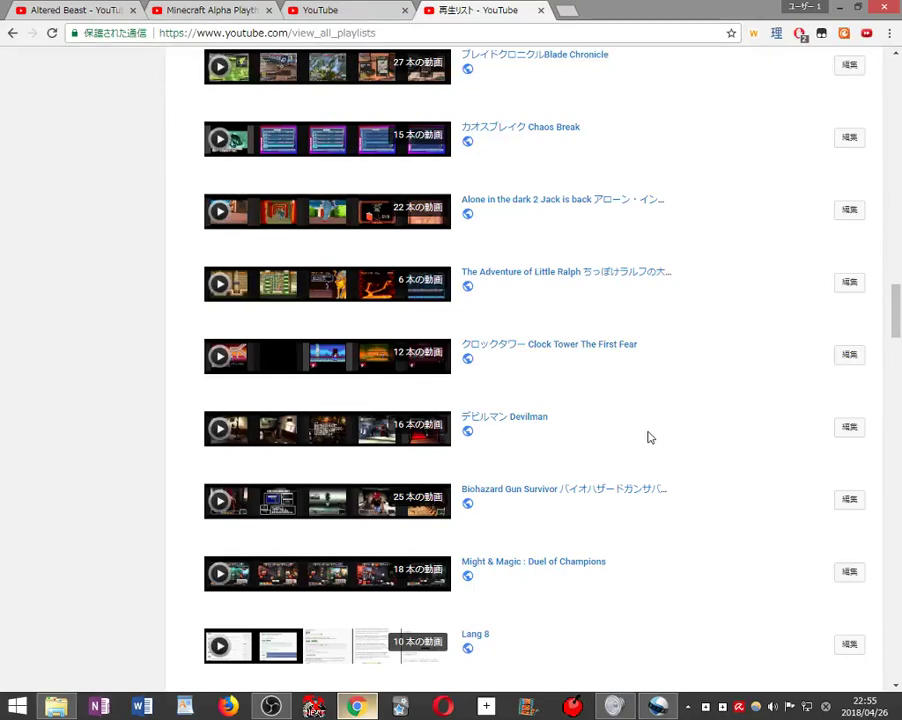
scroll(648, 437, "down", 2)
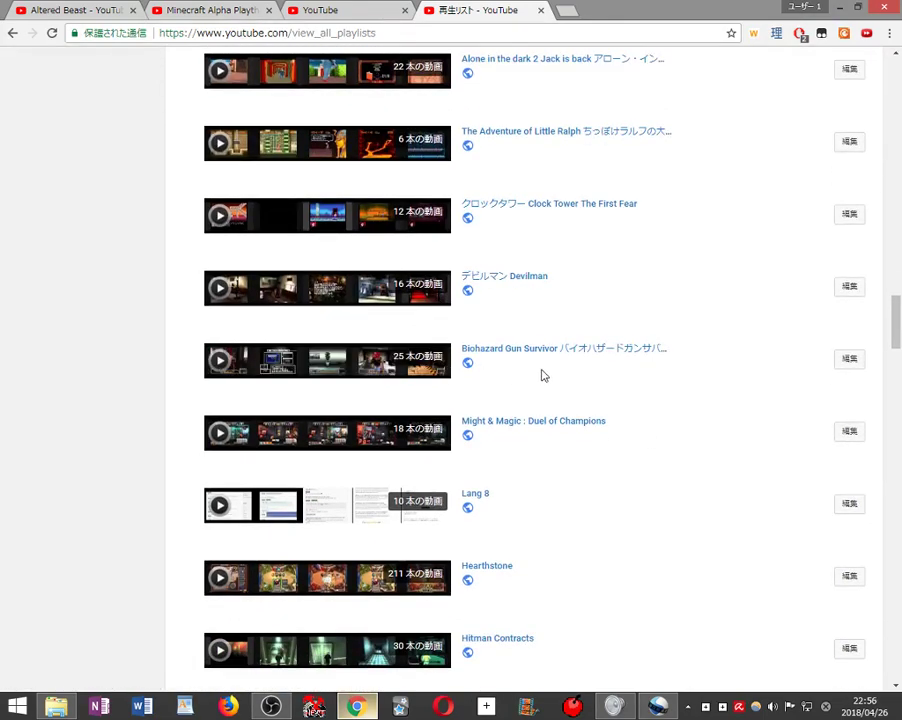
- Look through the rest of the channel's game playlists, from Biohazard Gun Survivor down to Various things at the end of the first page
scroll(556, 384, "down", 4)
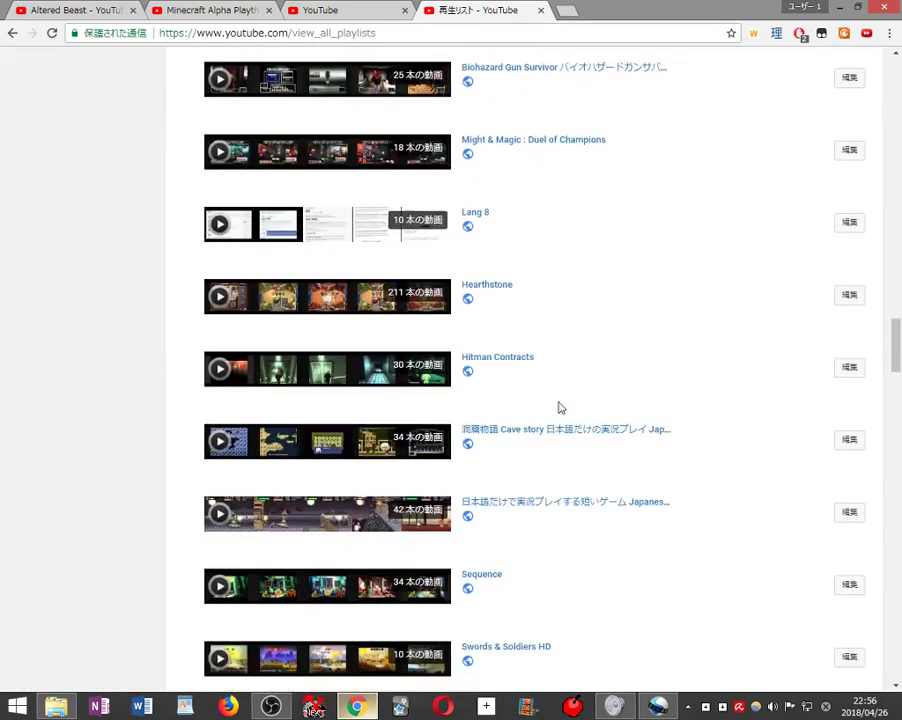
scroll(530, 340, "down", 2)
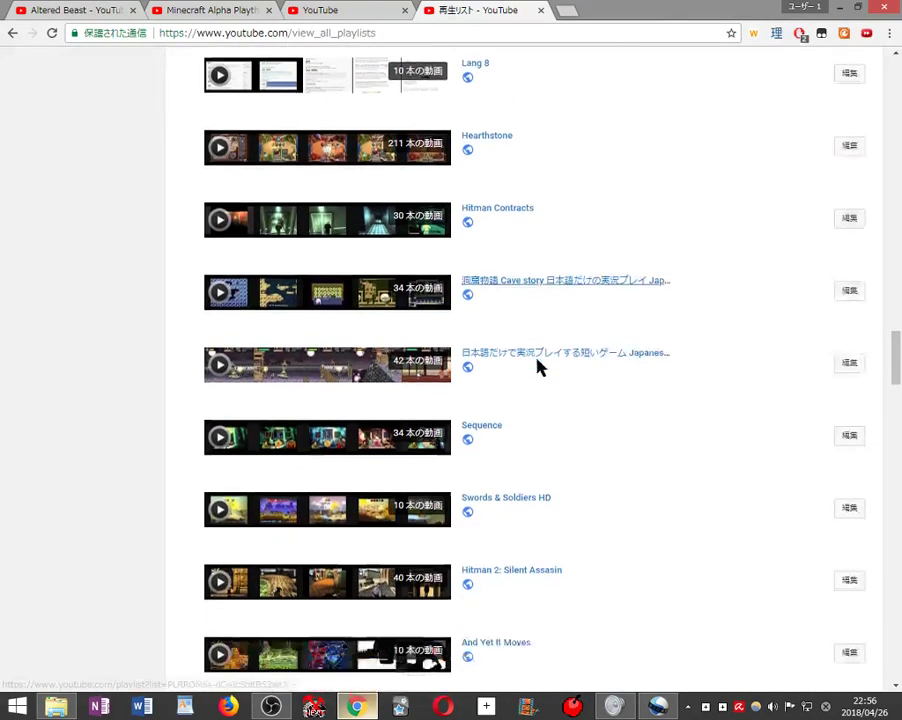
scroll(537, 368, "down", 1)
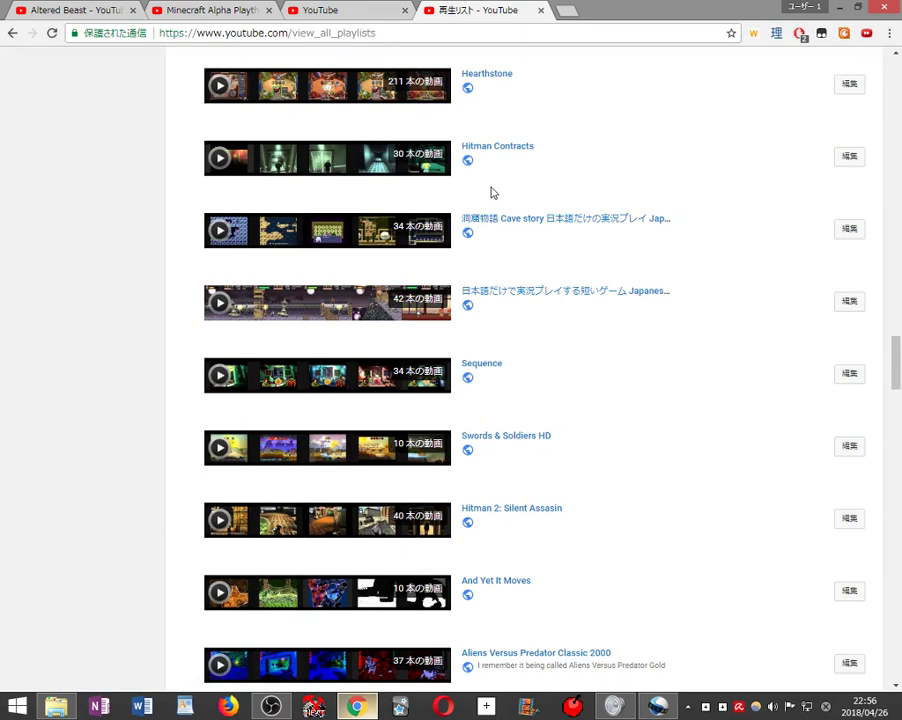
scroll(490, 190, "down", 1)
scroll(494, 160, "down", 1)
scroll(498, 163, "down", 2)
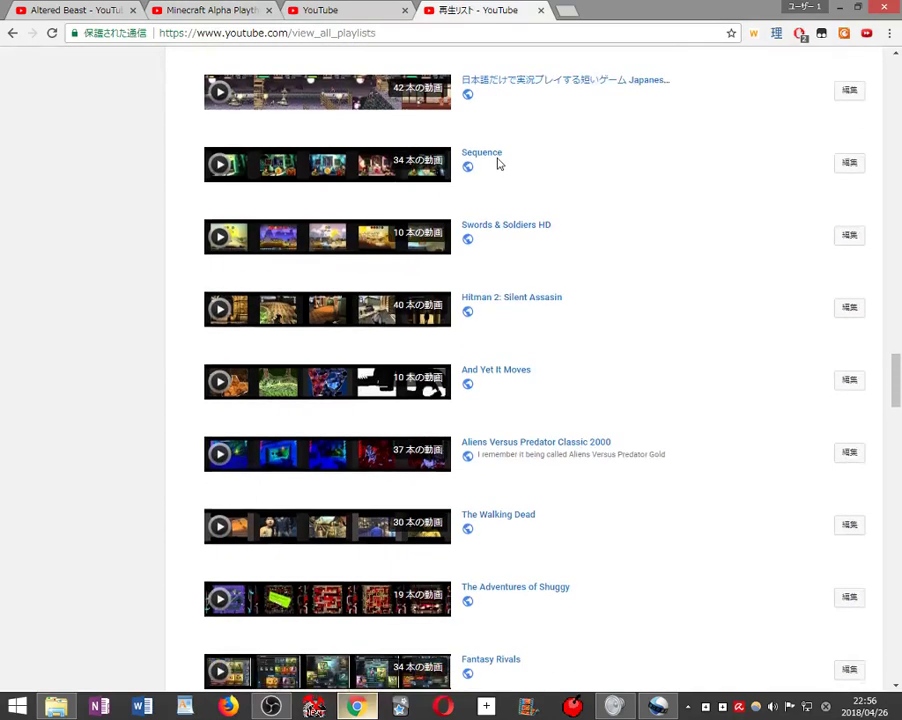
scroll(500, 166, "down", 1)
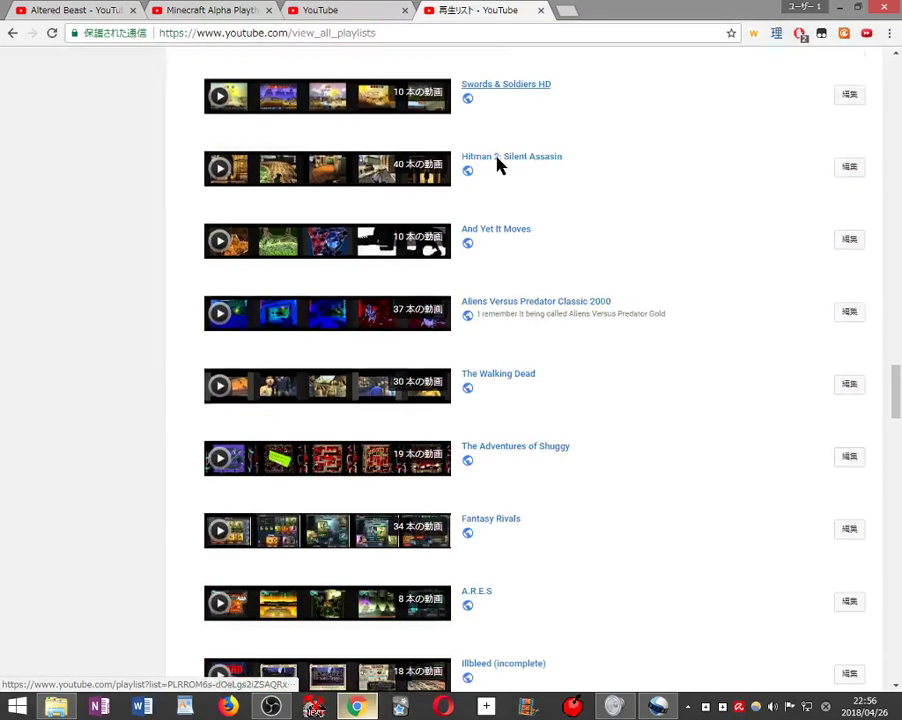
scroll(500, 166, "down", 1)
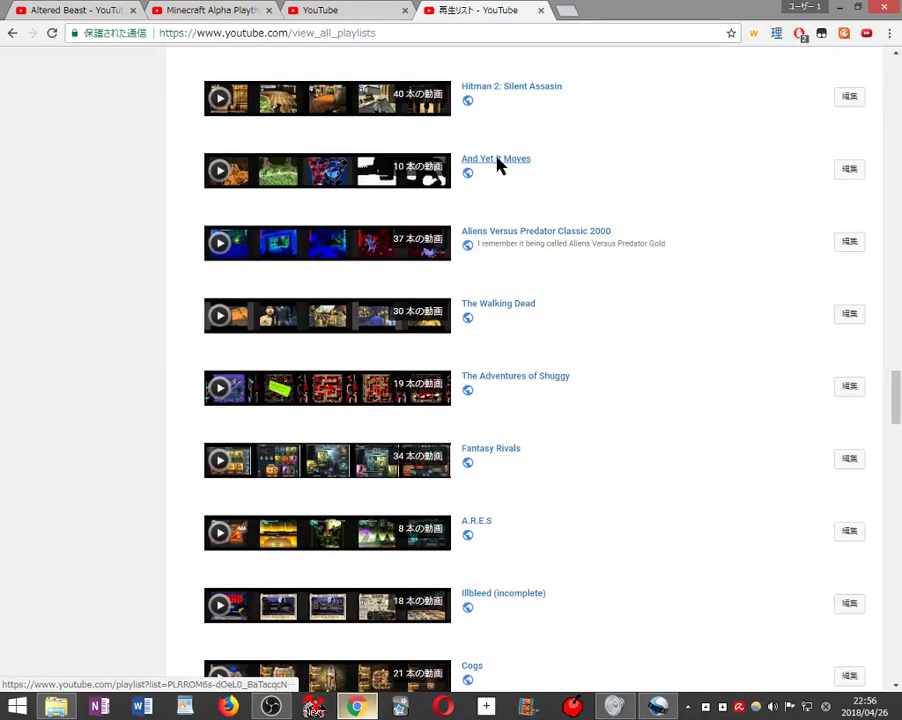
scroll(499, 170, "down", 2)
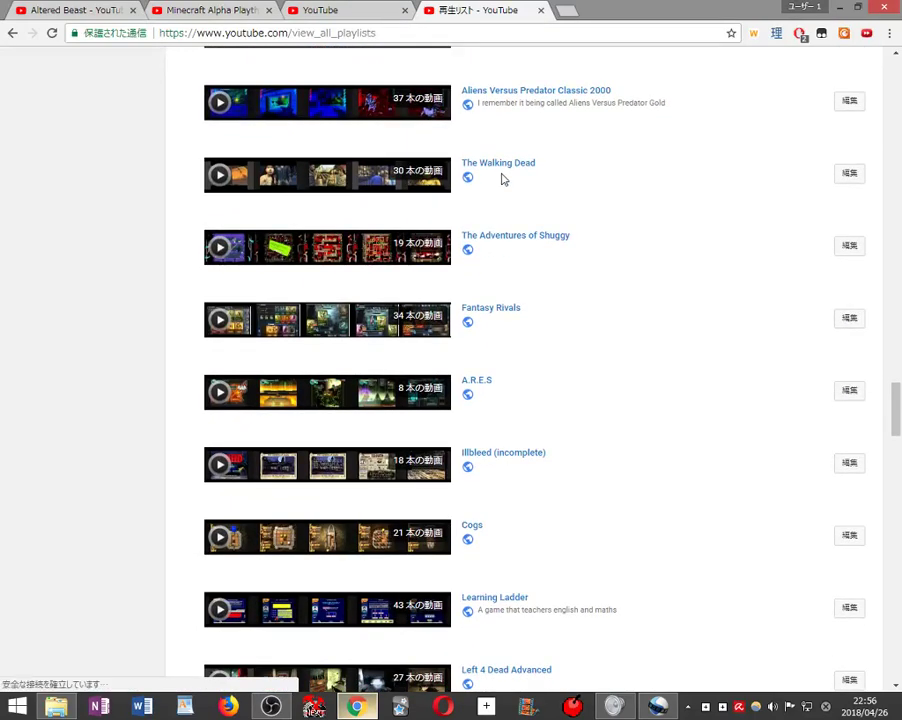
scroll(490, 176, "down", 1)
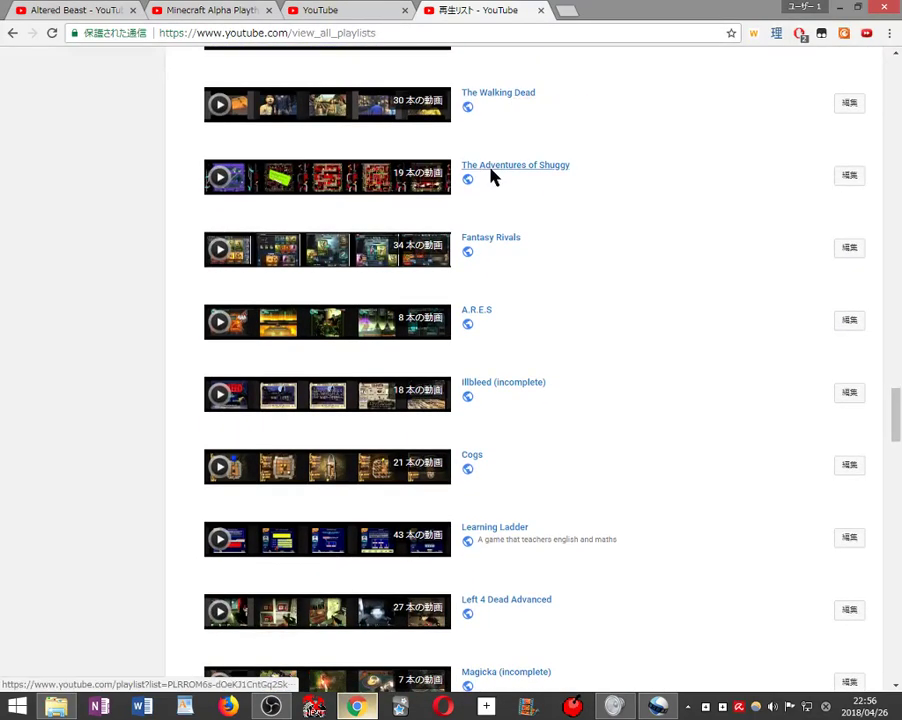
scroll(476, 208, "up", 1)
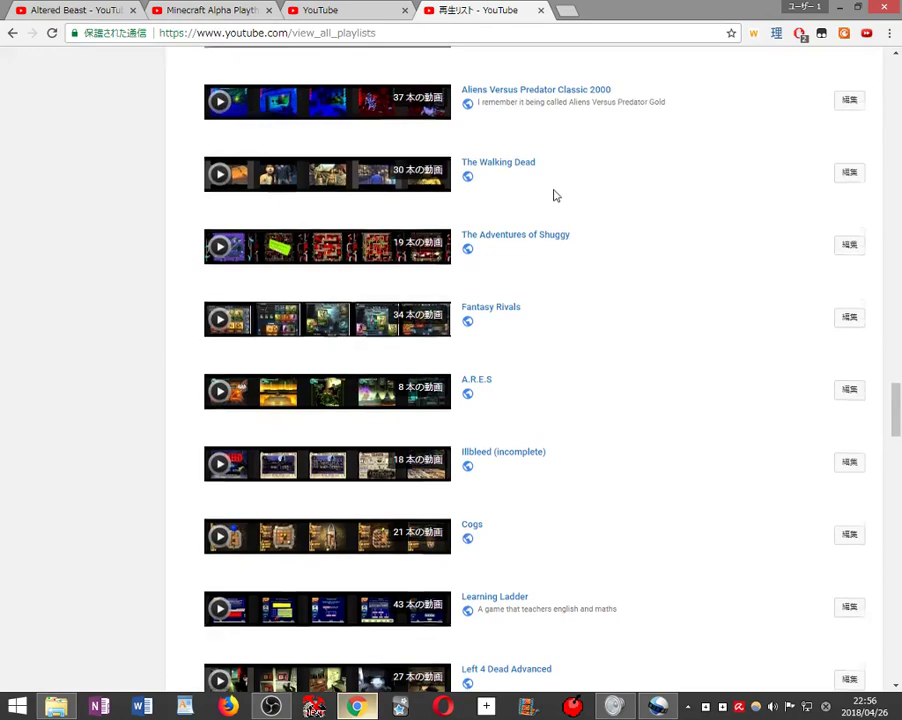
scroll(553, 195, "down", 1)
scroll(553, 187, "down", 5)
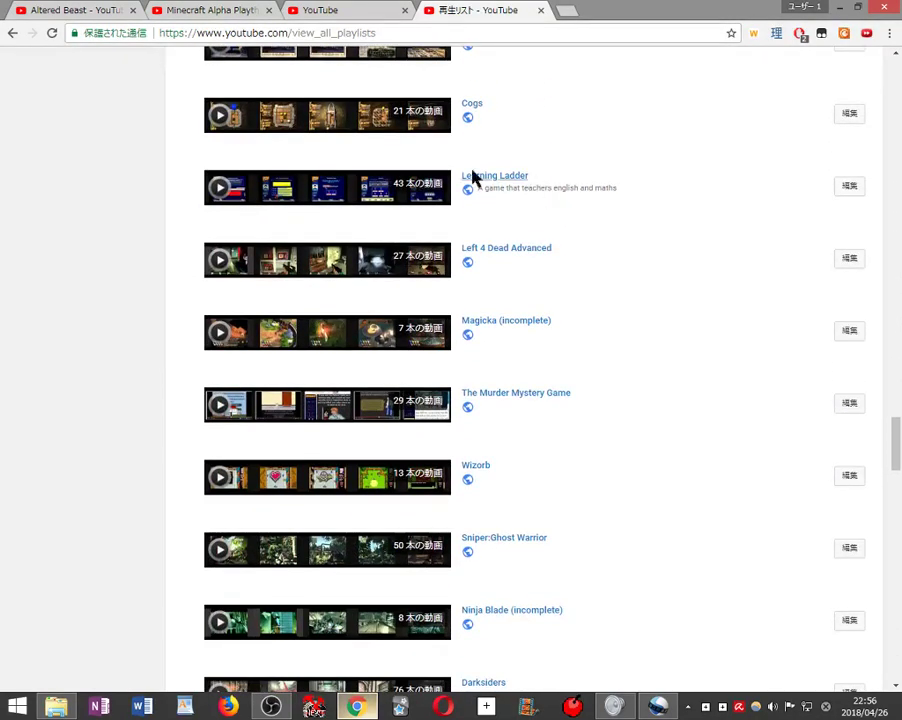
scroll(521, 258, "down", 1)
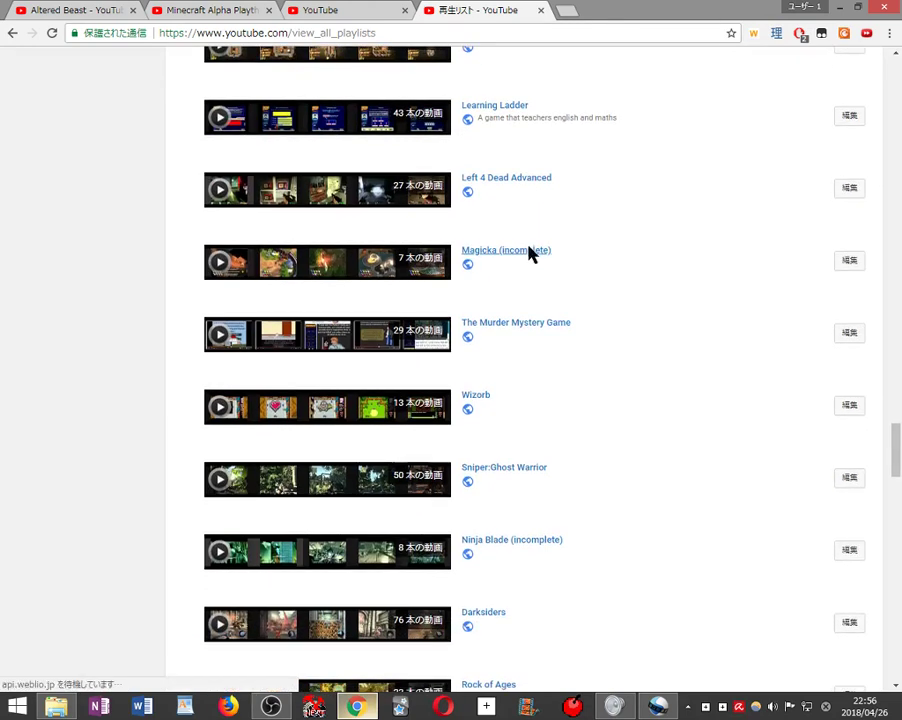
scroll(530, 249, "down", 1)
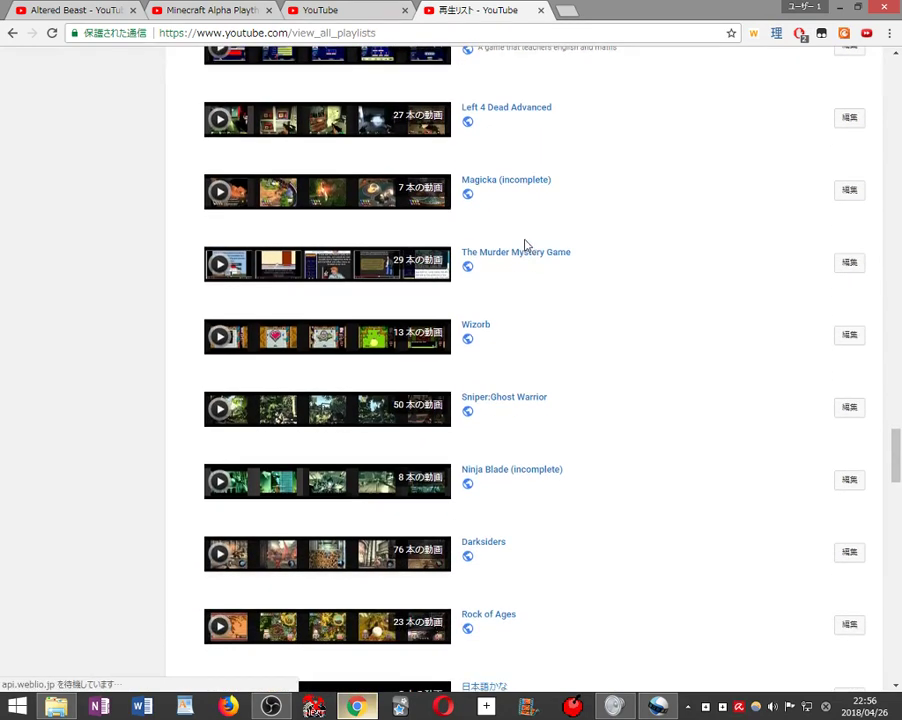
scroll(522, 242, "down", 3)
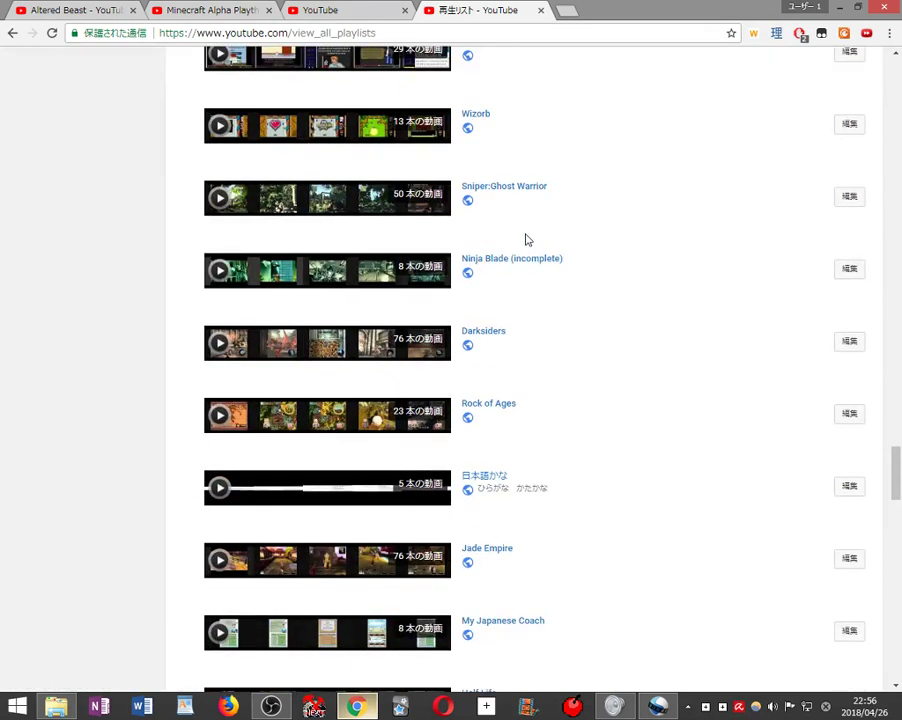
scroll(527, 244, "down", 1)
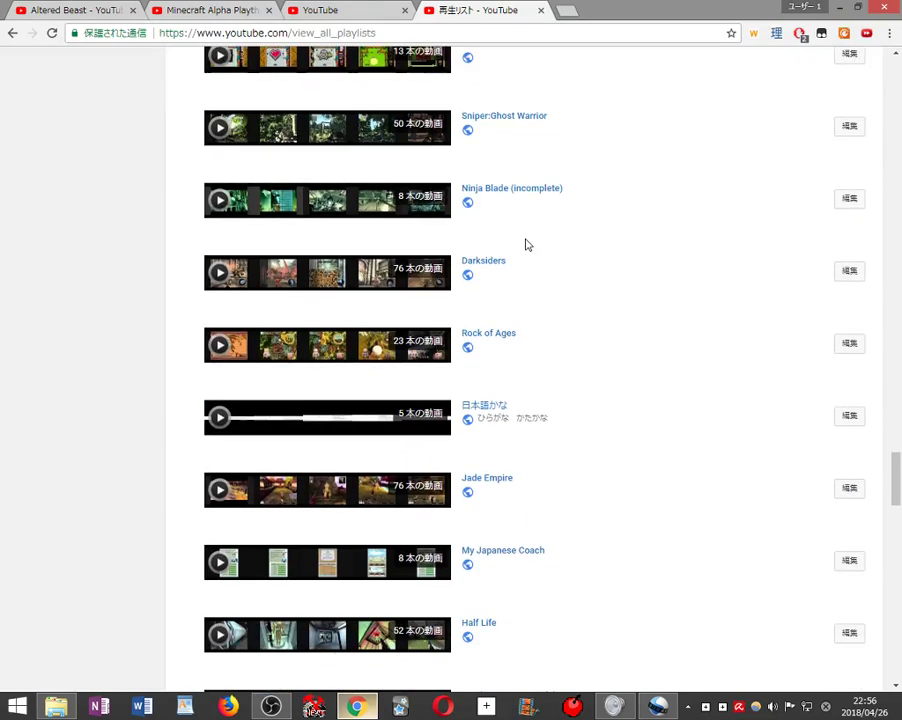
scroll(527, 244, "down", 2)
scroll(527, 244, "down", 1)
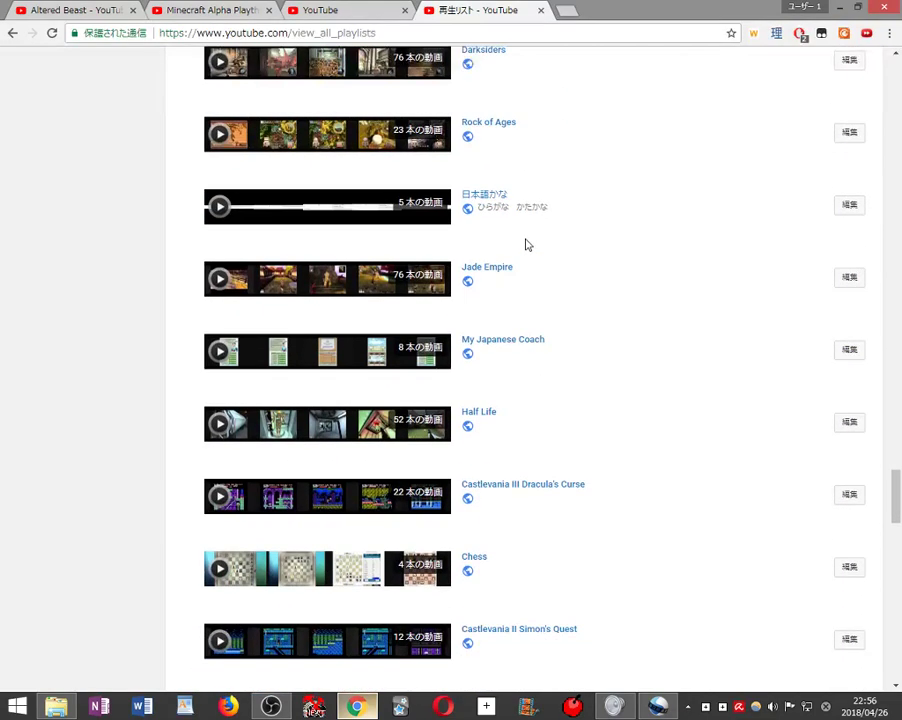
scroll(527, 244, "down", 1)
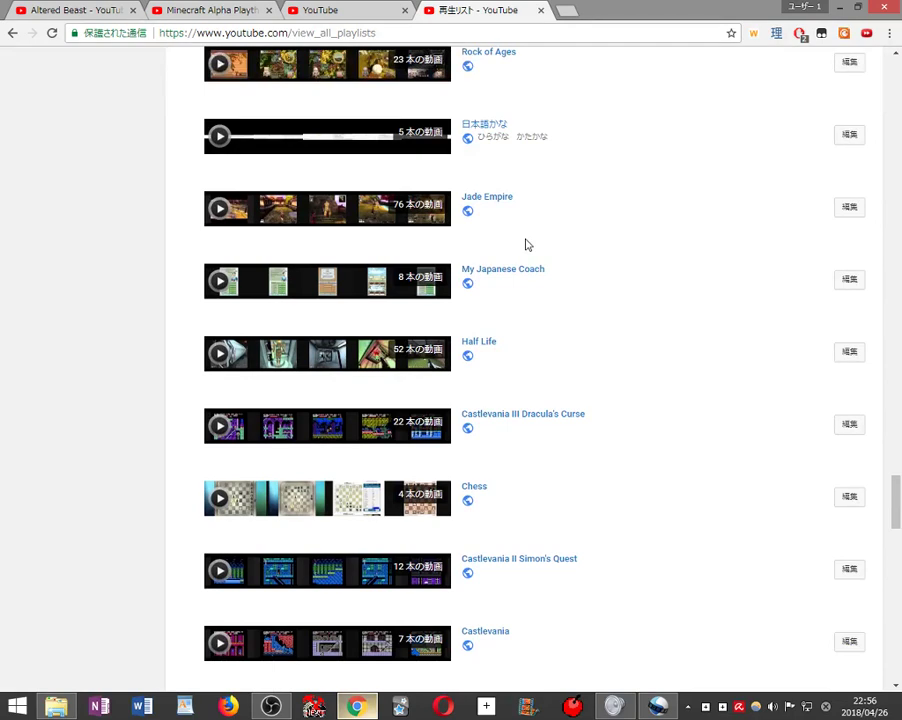
scroll(527, 244, "down", 2)
scroll(527, 244, "down", 1)
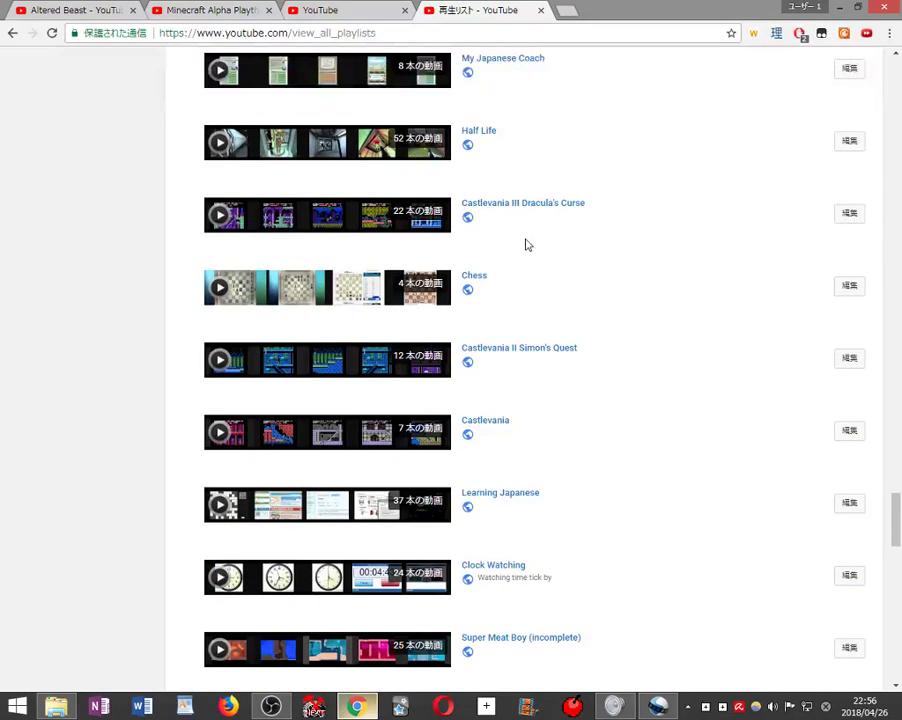
scroll(527, 244, "down", 7)
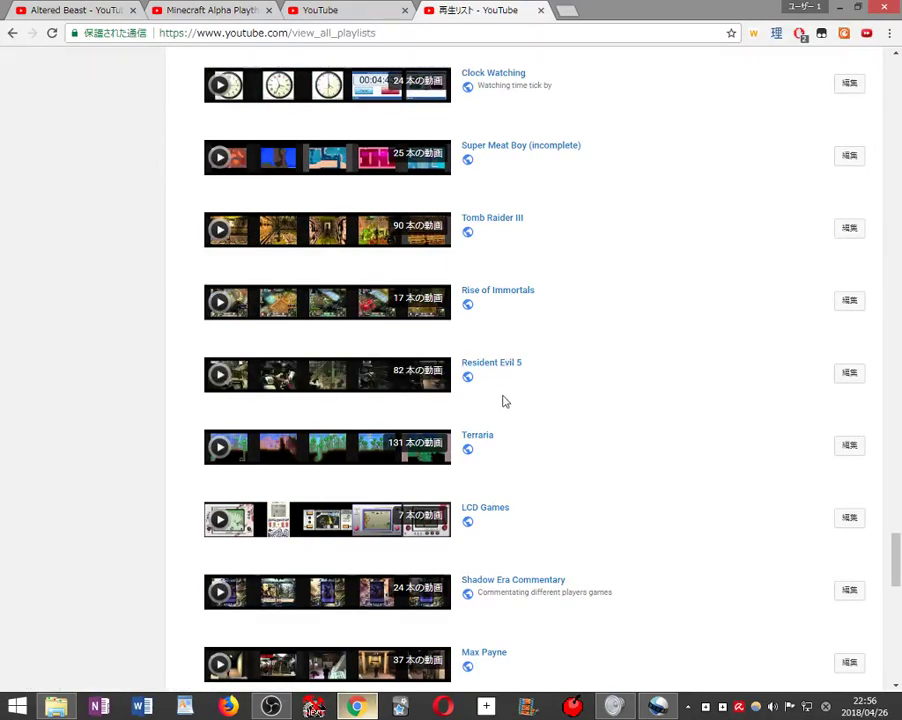
scroll(500, 368, "down", 4)
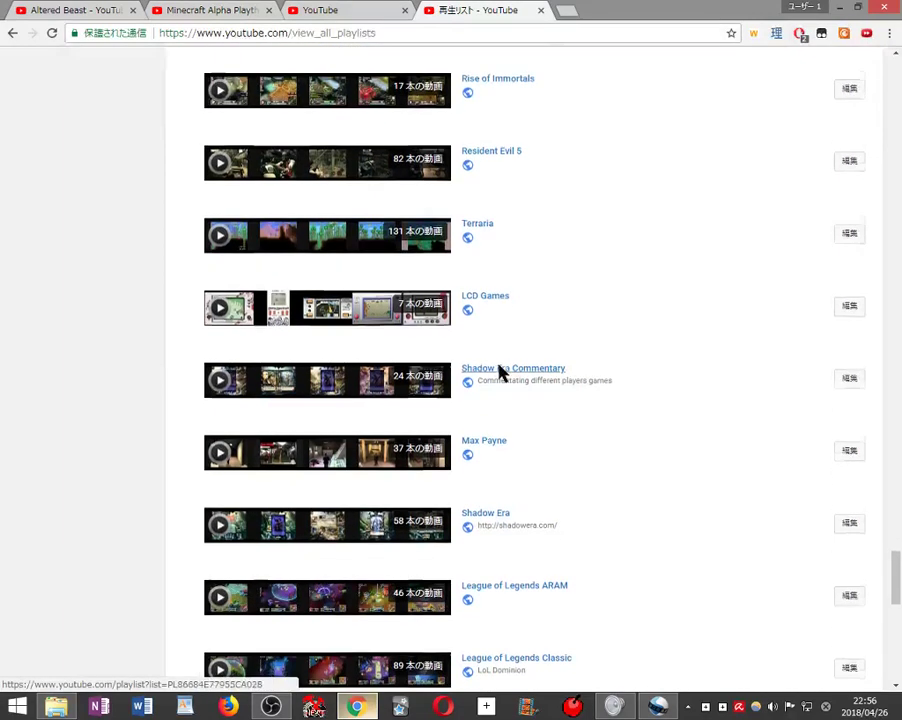
scroll(501, 371, "down", 2)
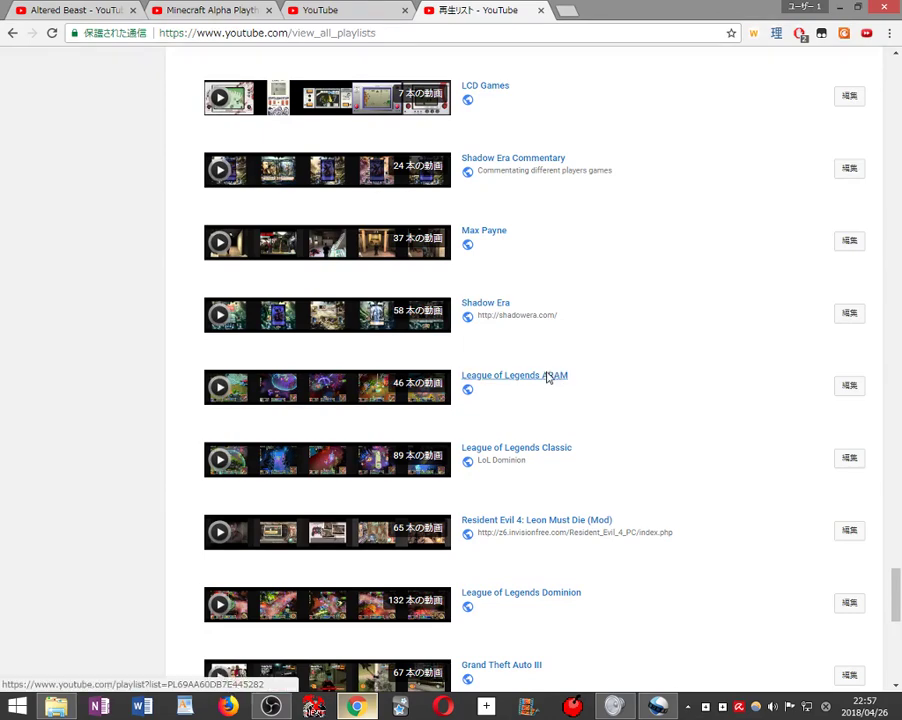
scroll(545, 374, "down", 2)
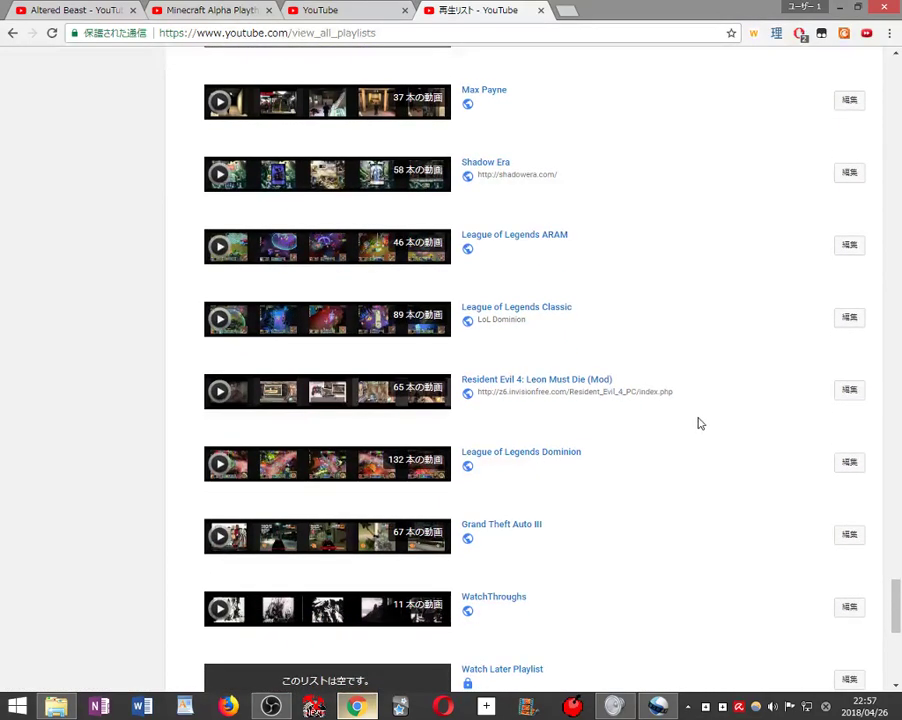
scroll(697, 420, "down", 5)
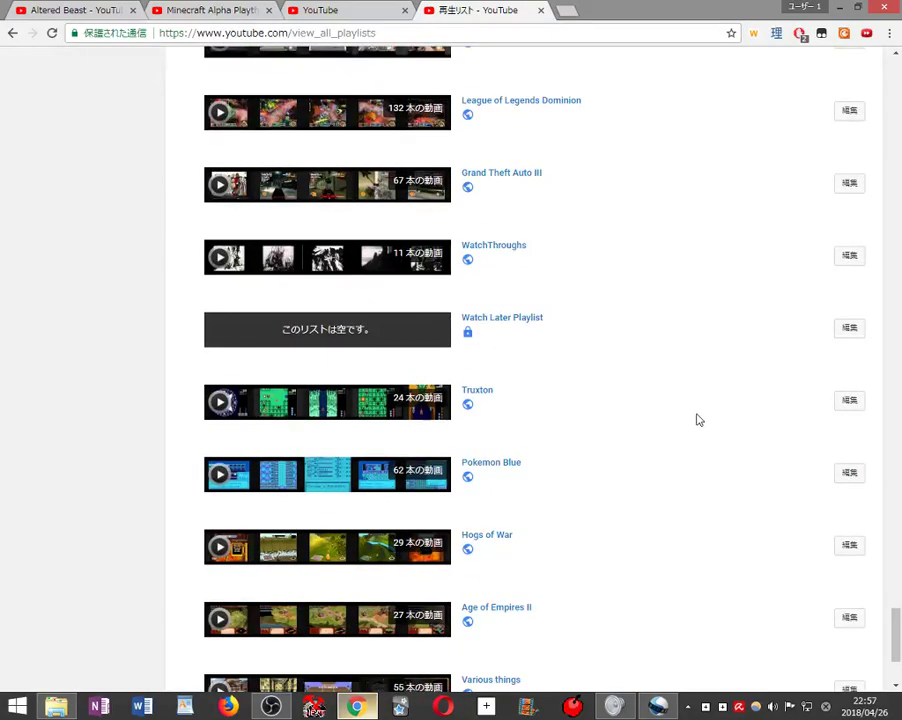
scroll(502, 250, "down", 3)
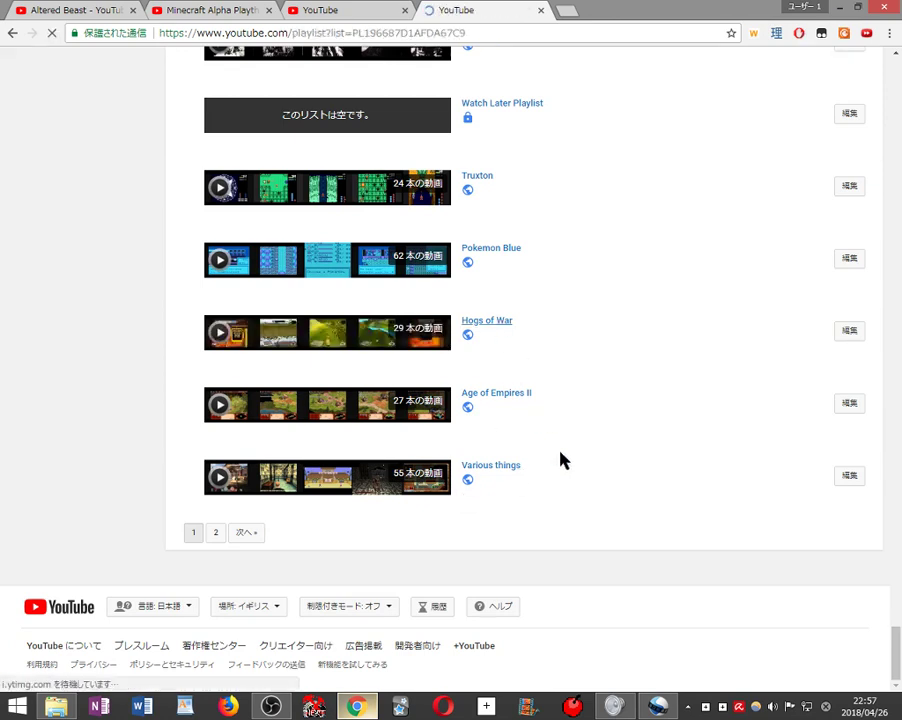
- Open the Hogs of War playlist and look through its list of videos
scroll(620, 567, "down", 1)
scroll(620, 567, "down", 5)
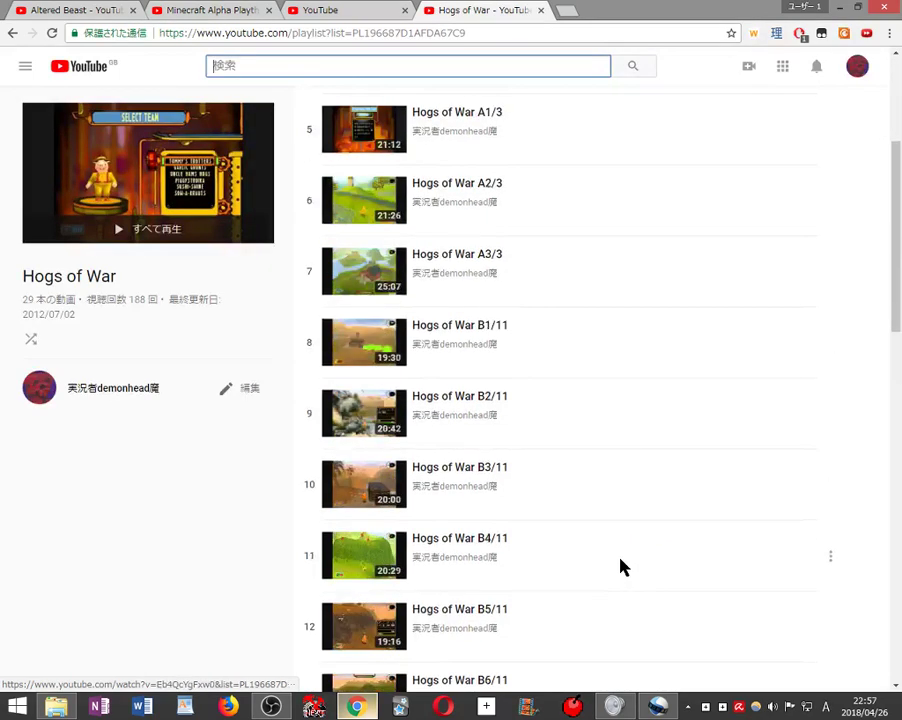
scroll(620, 565, "up", 2)
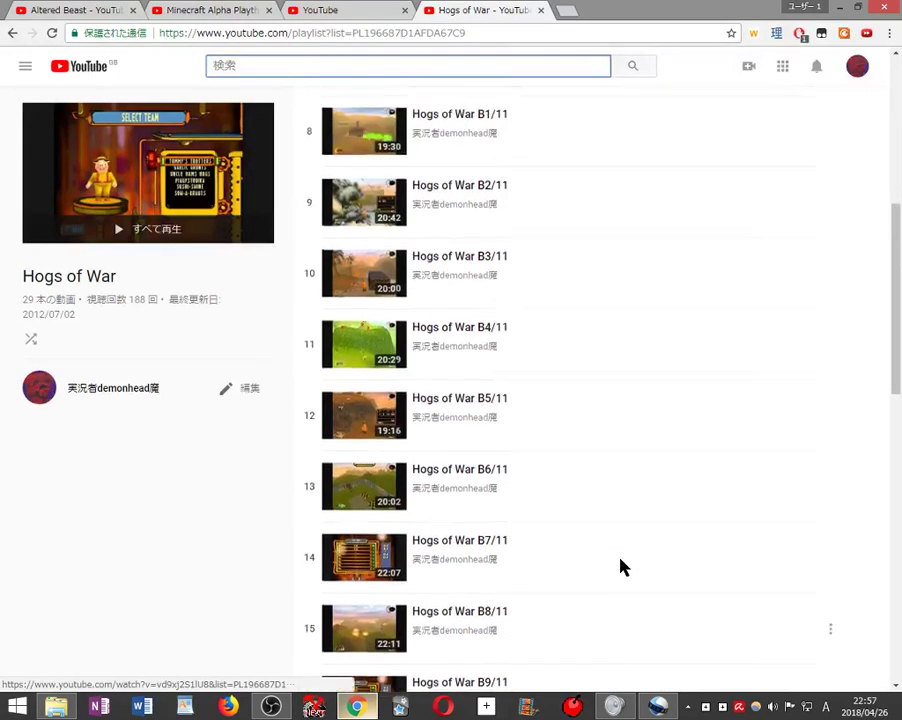
scroll(620, 550, "down", 6)
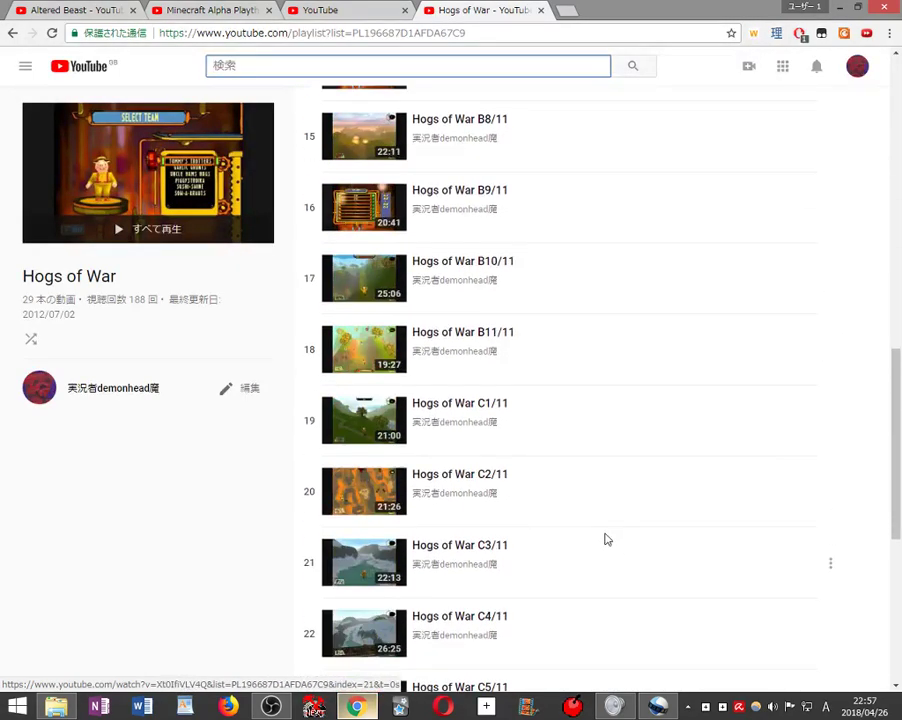
scroll(610, 545, "down", 5)
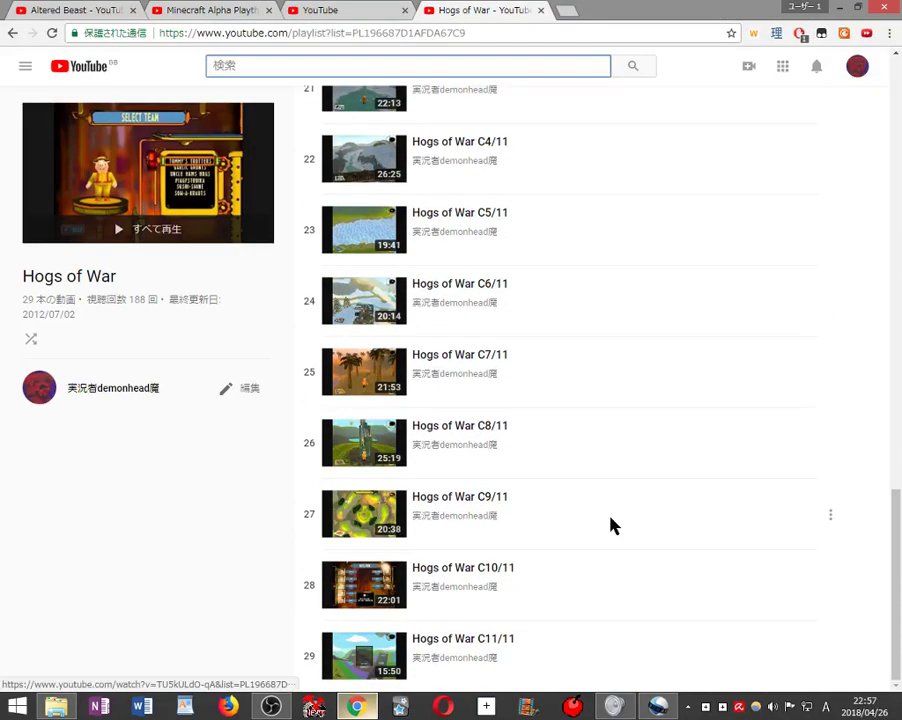
scroll(616, 523, "up", 5)
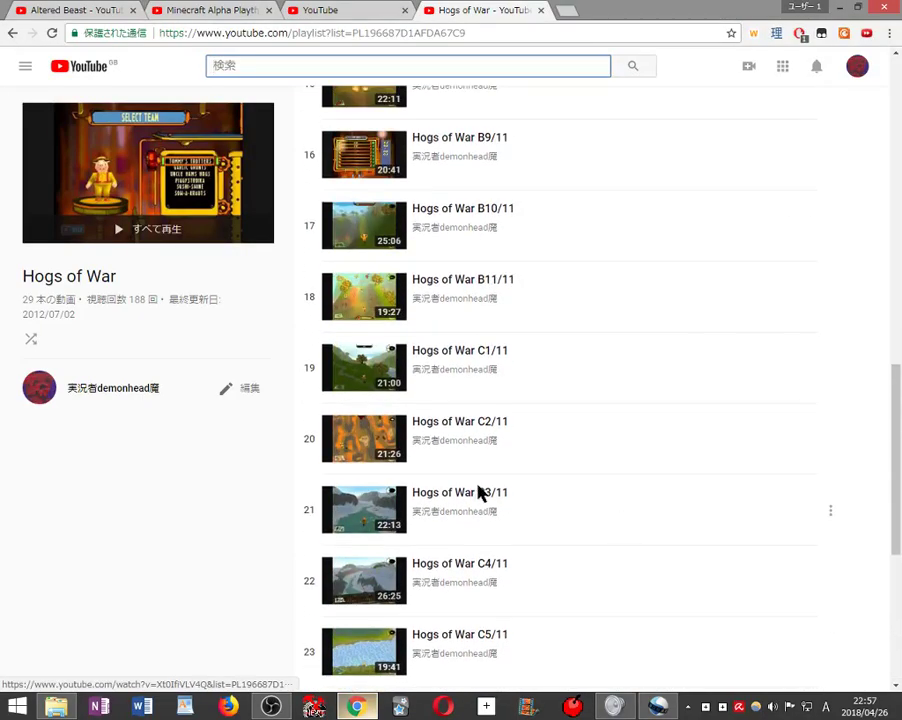
scroll(680, 414, "up", 7)
scroll(460, 318, "up", 2)
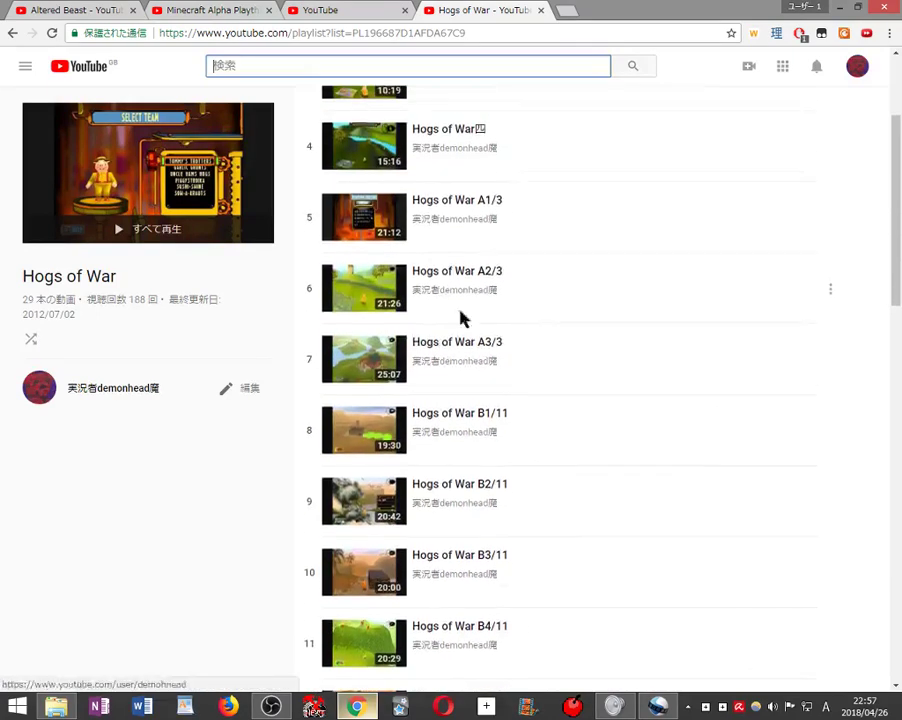
scroll(405, 268, "up", 2)
scroll(487, 375, "down", 4)
scroll(533, 441, "down", 6)
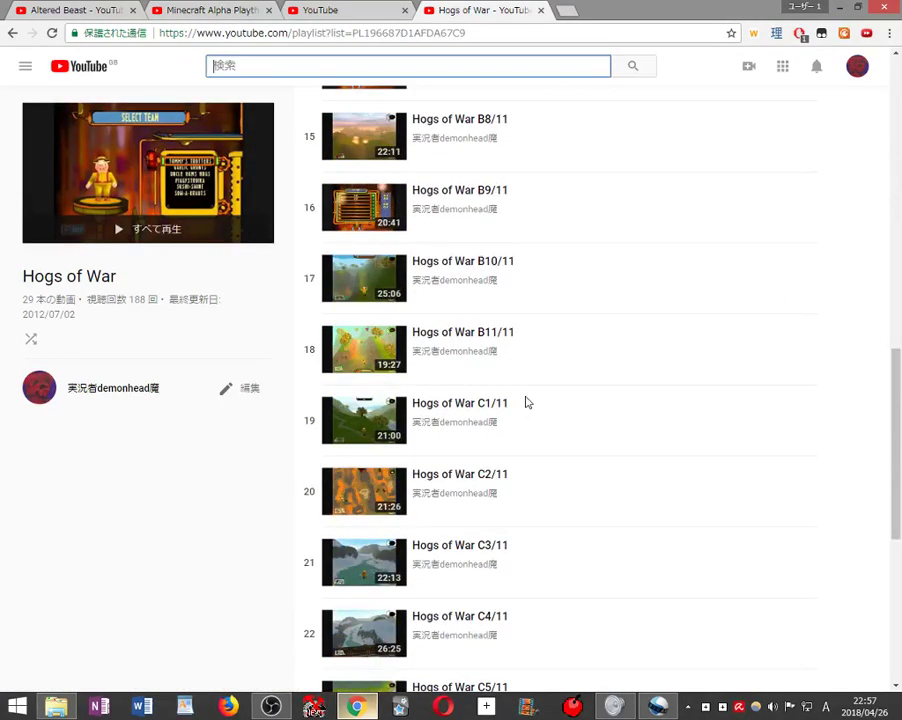
- Open the Hogs of War C1/11 video and sample it at about 6:00, 7:10, 10:18 and 11:43
left_click(524, 402)
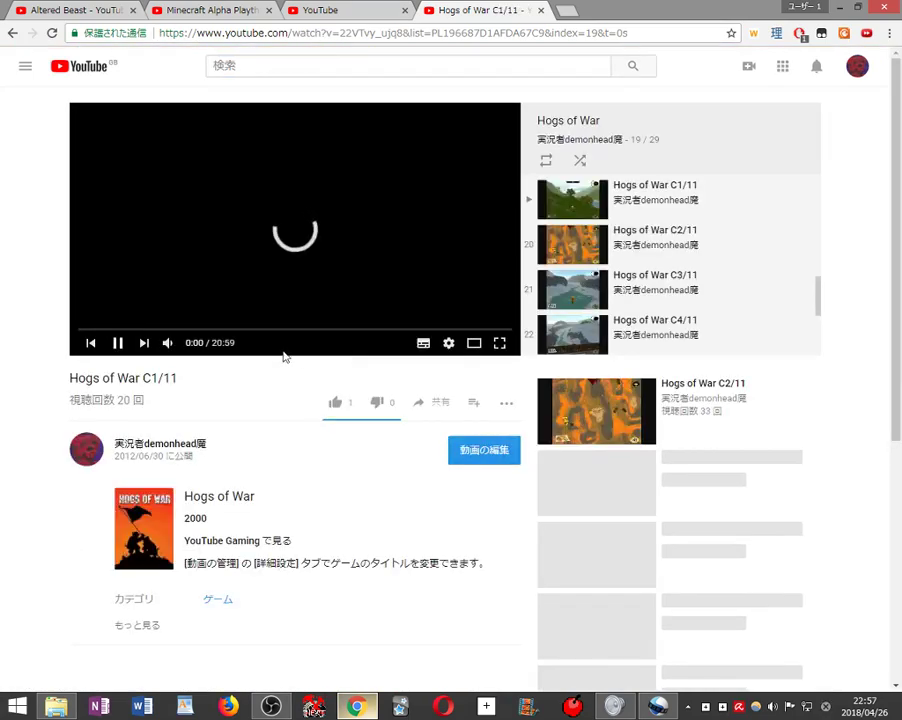
left_click(200, 330)
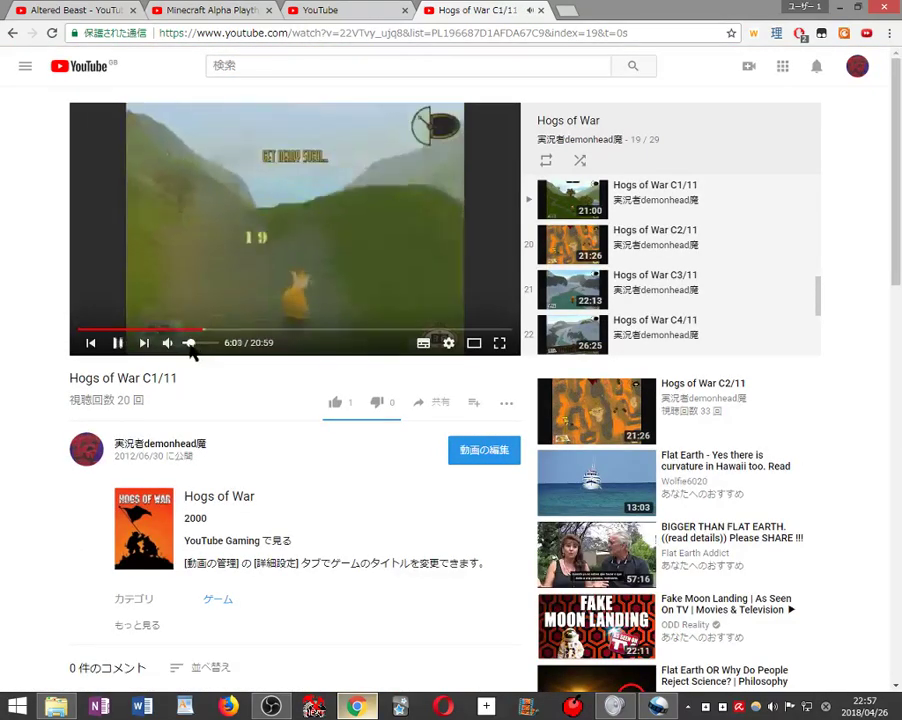
left_click(226, 330)
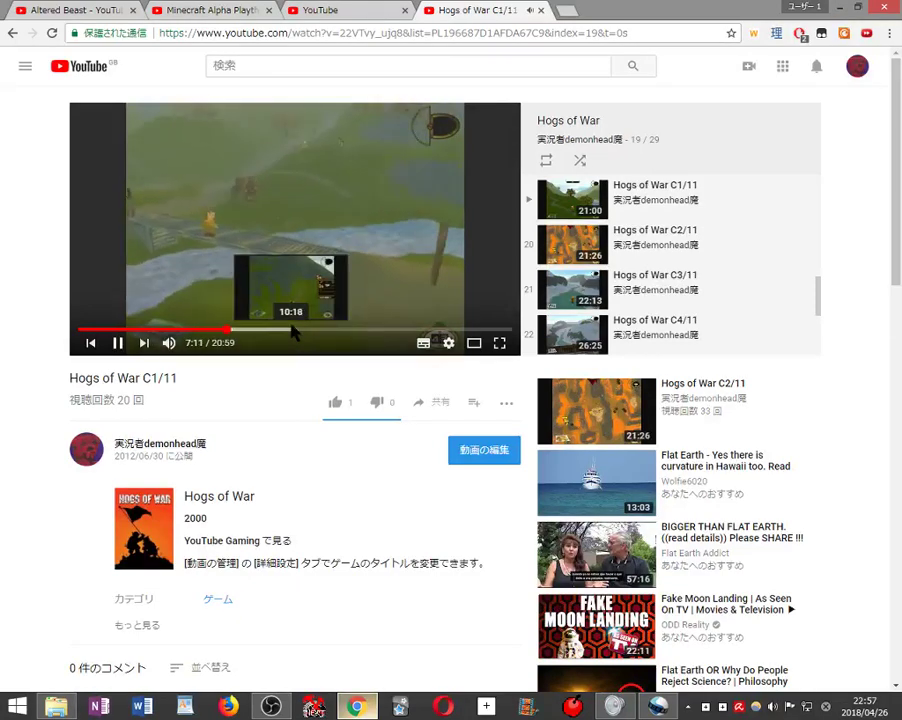
left_click(293, 330)
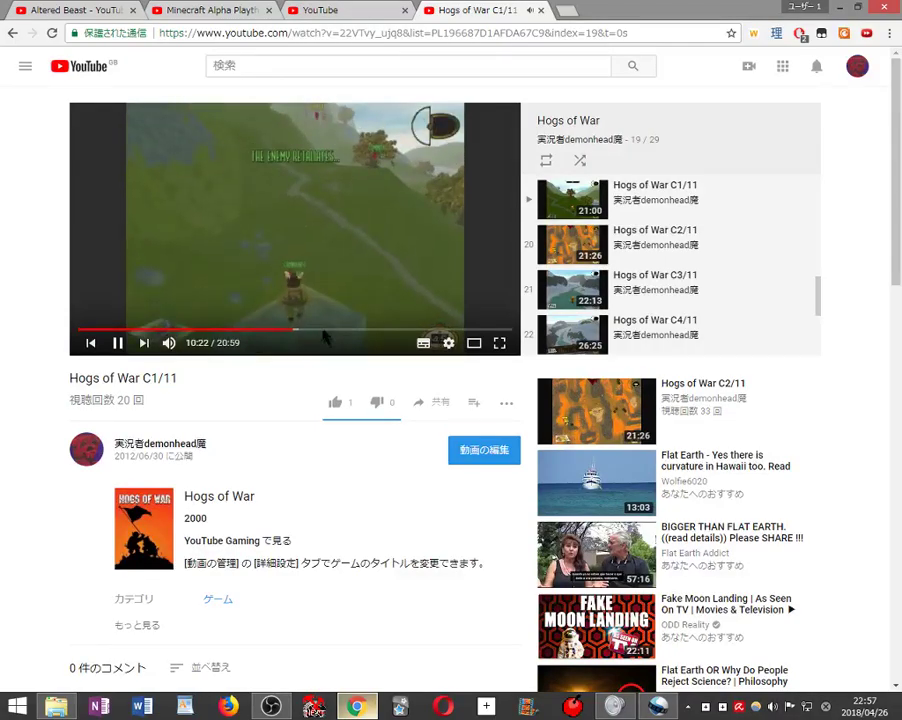
left_click(321, 329)
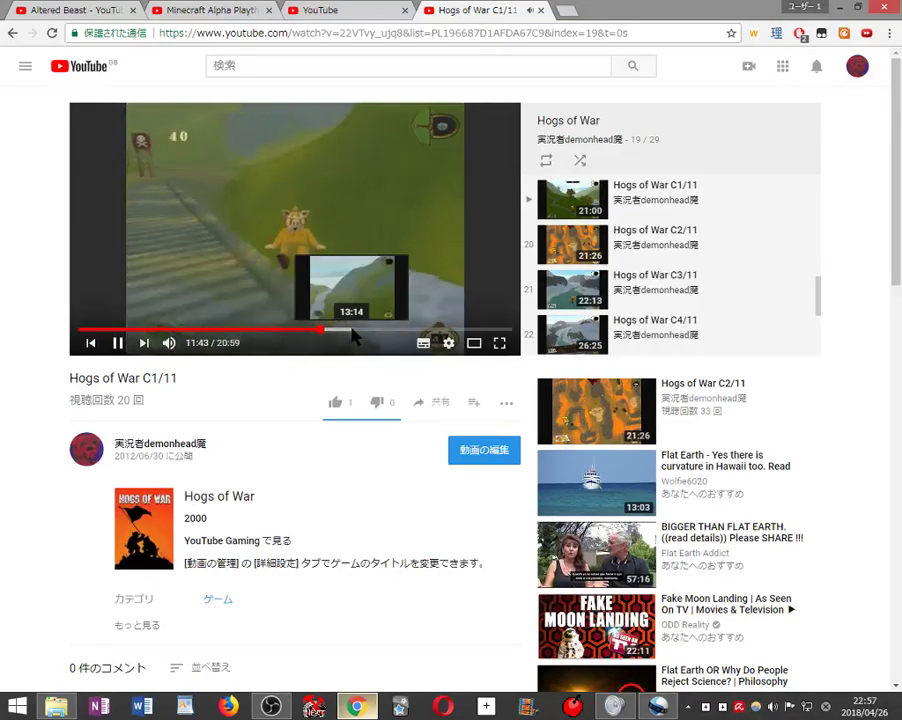
- Sample the rest of the Hogs of War C1/11 video at about 14:34, 17:40, 19:29 and 20:37
left_click(352, 335)
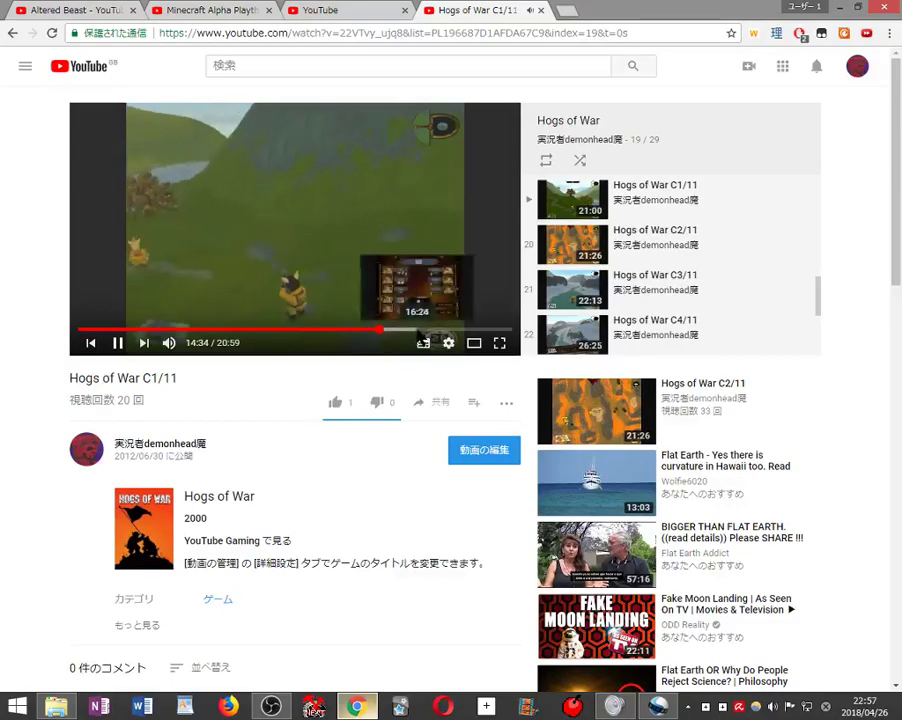
left_click(417, 330)
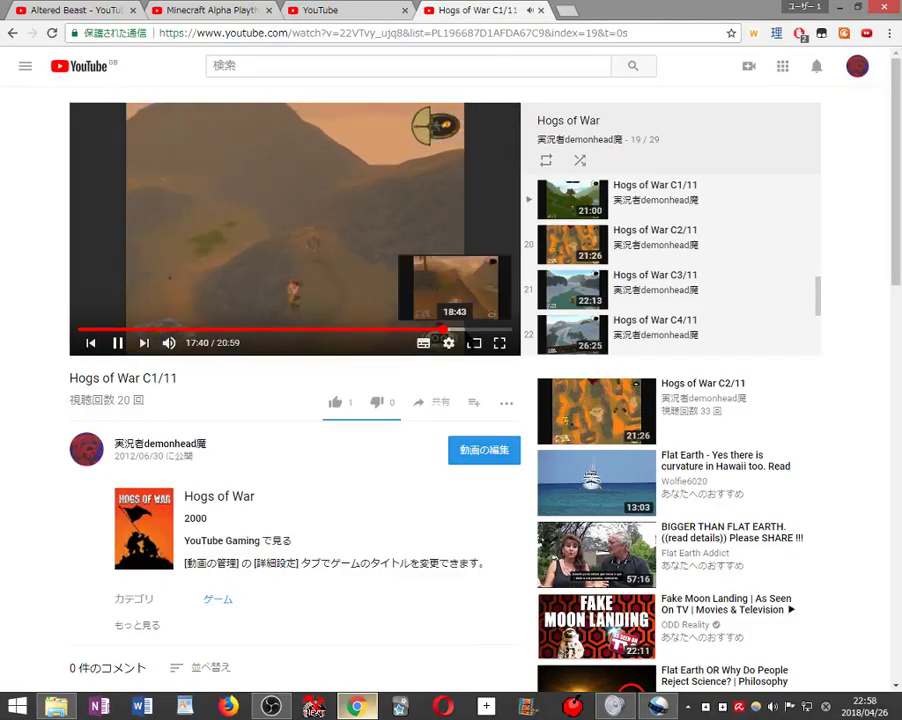
left_click(464, 330)
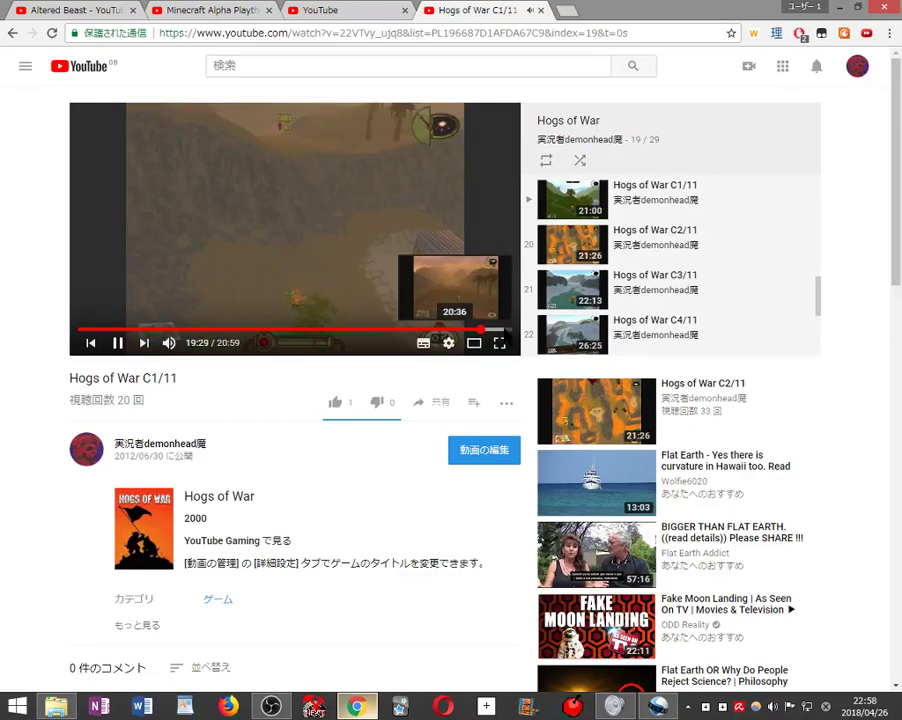
left_click(504, 329)
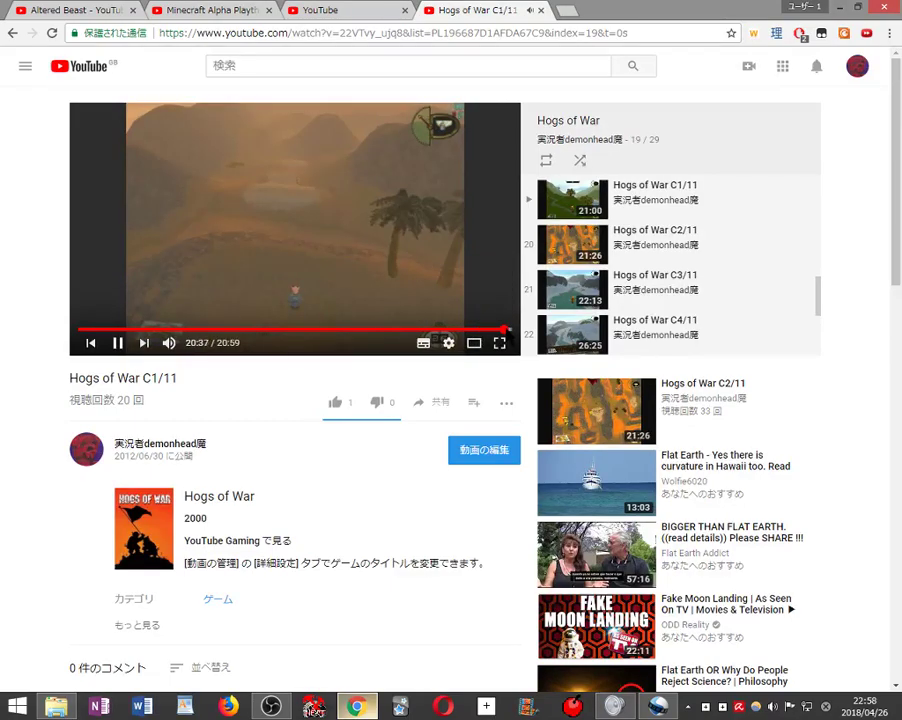
- Open the Hogs of War C8/11 video from the playlist and pause it at about 12:57
scroll(648, 316, "down", 2)
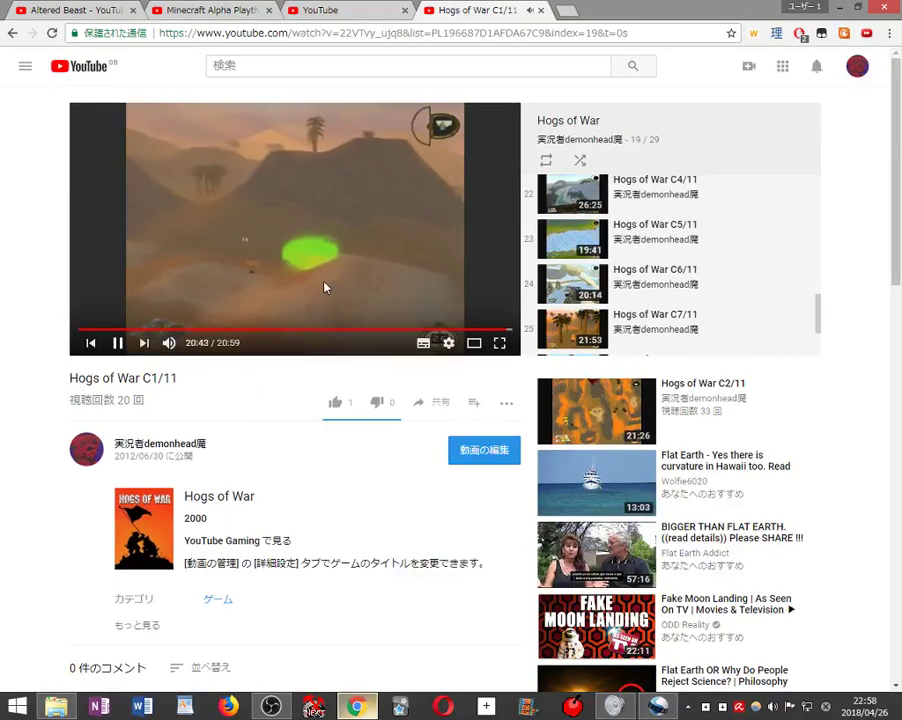
scroll(658, 305, "down", 1)
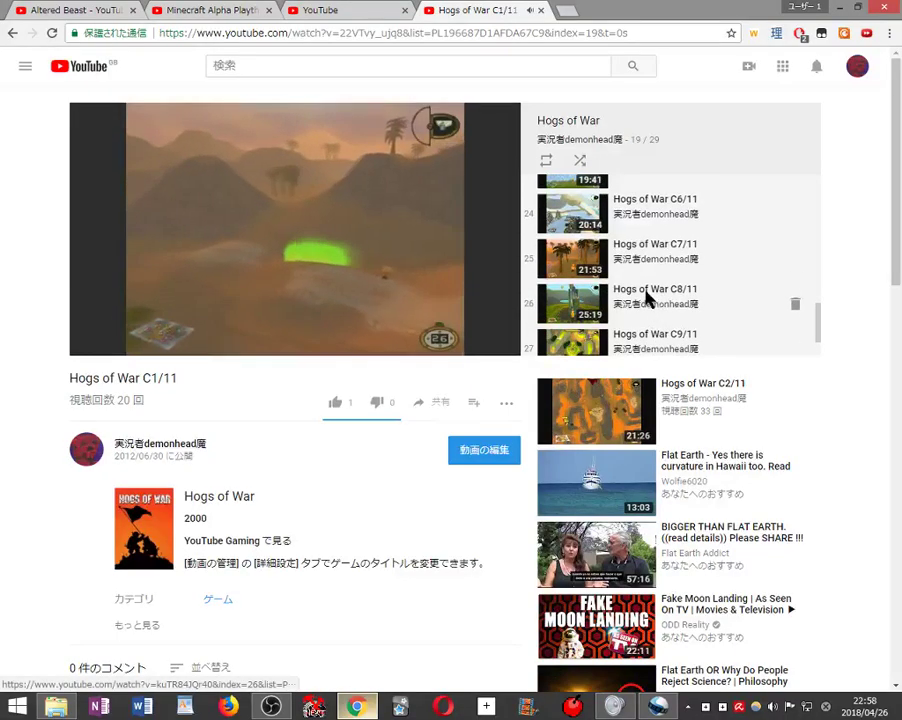
left_click(648, 298)
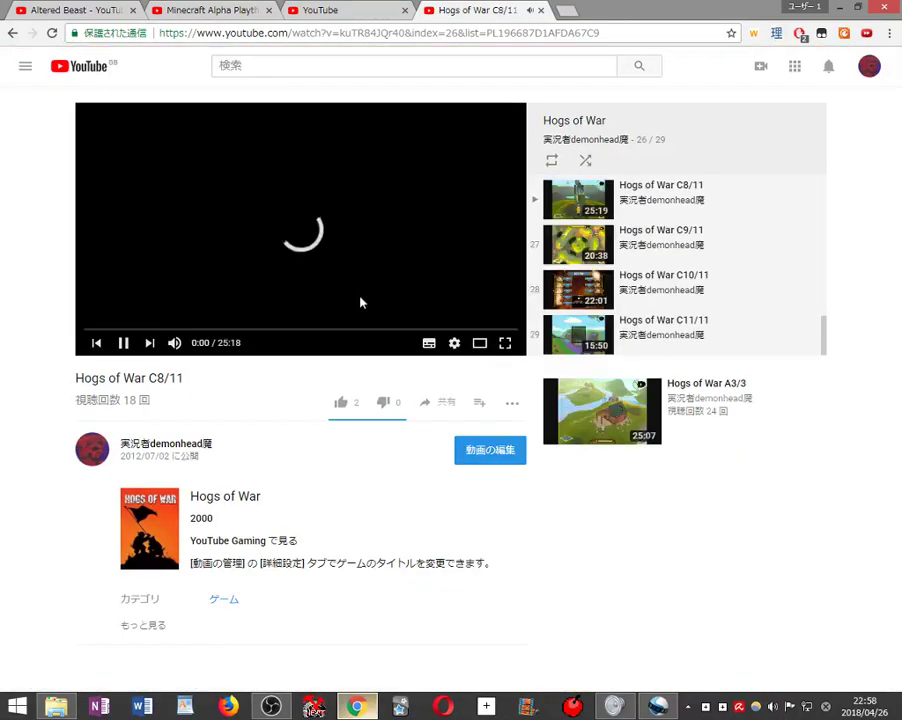
left_click(305, 330)
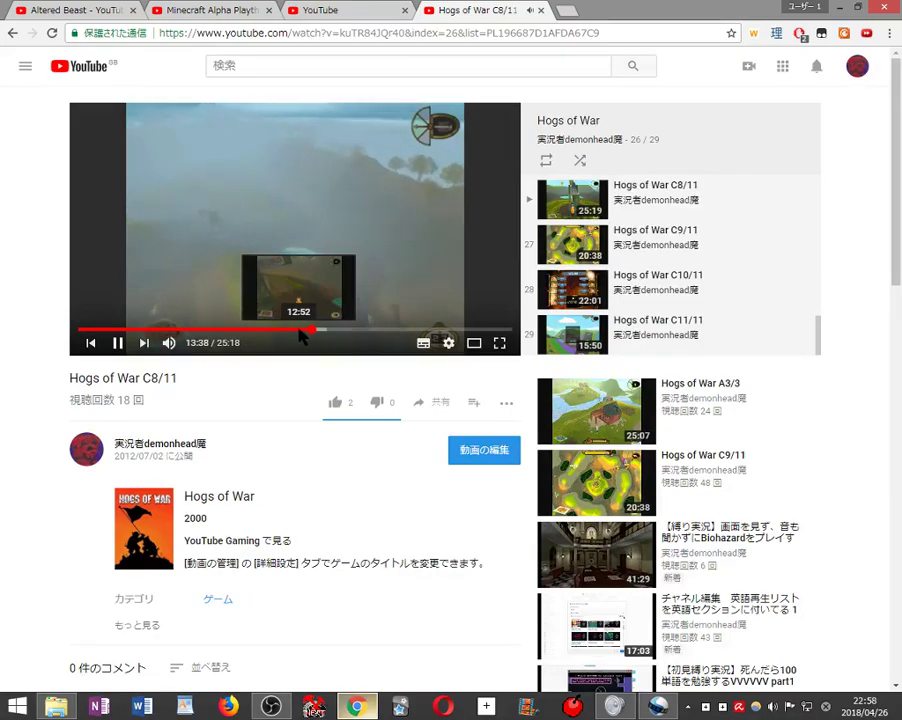
left_click(299, 331)
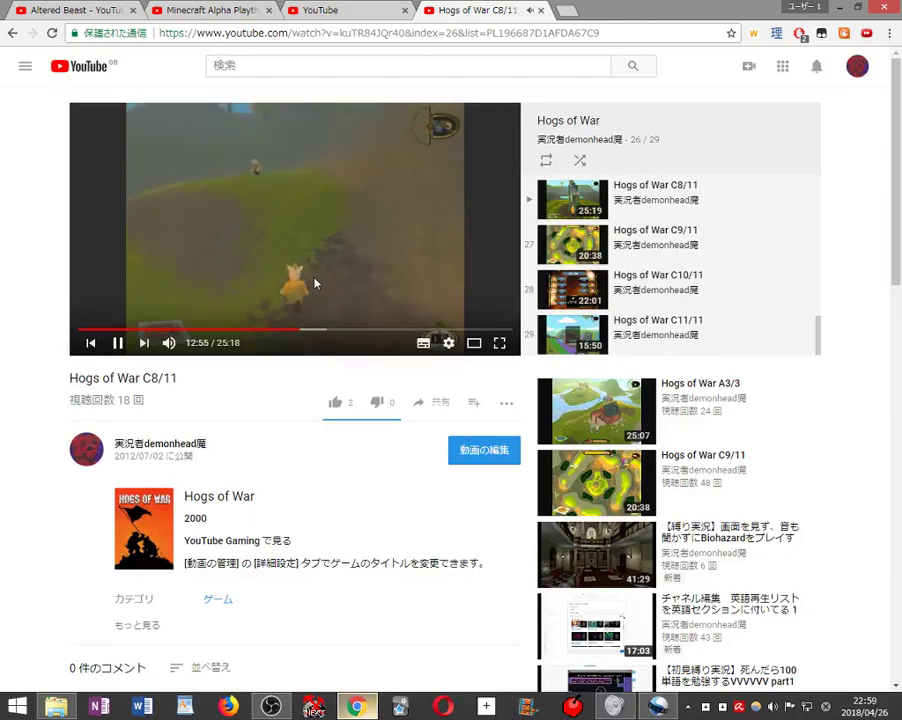
left_click(324, 268)
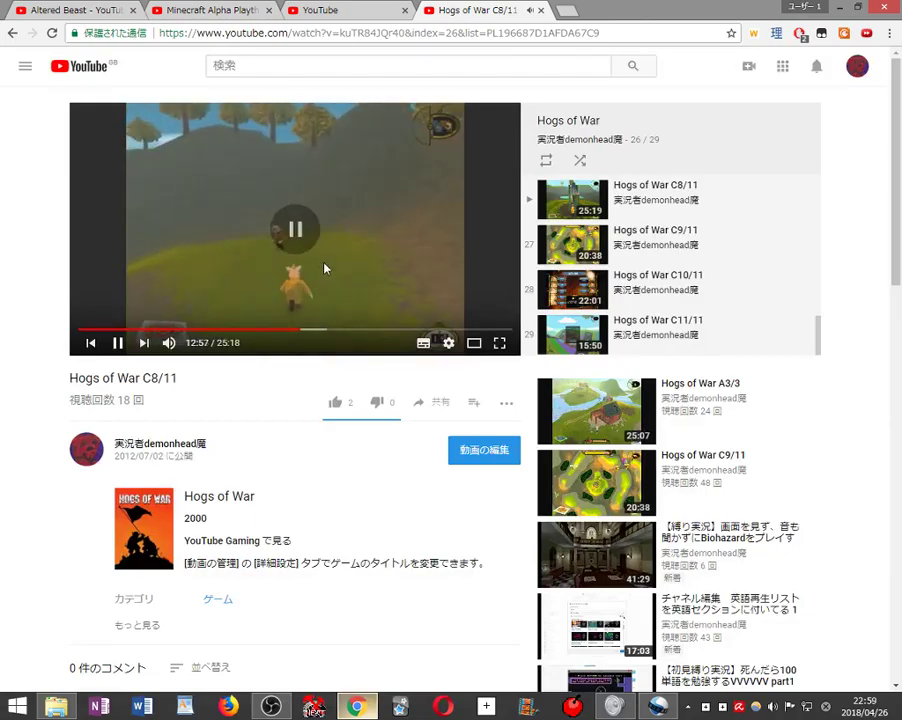
- Open the Hogs of War C8/11 video for editing in a separate tab and start cutting it in the enhancement tools
middle_click(474, 452)
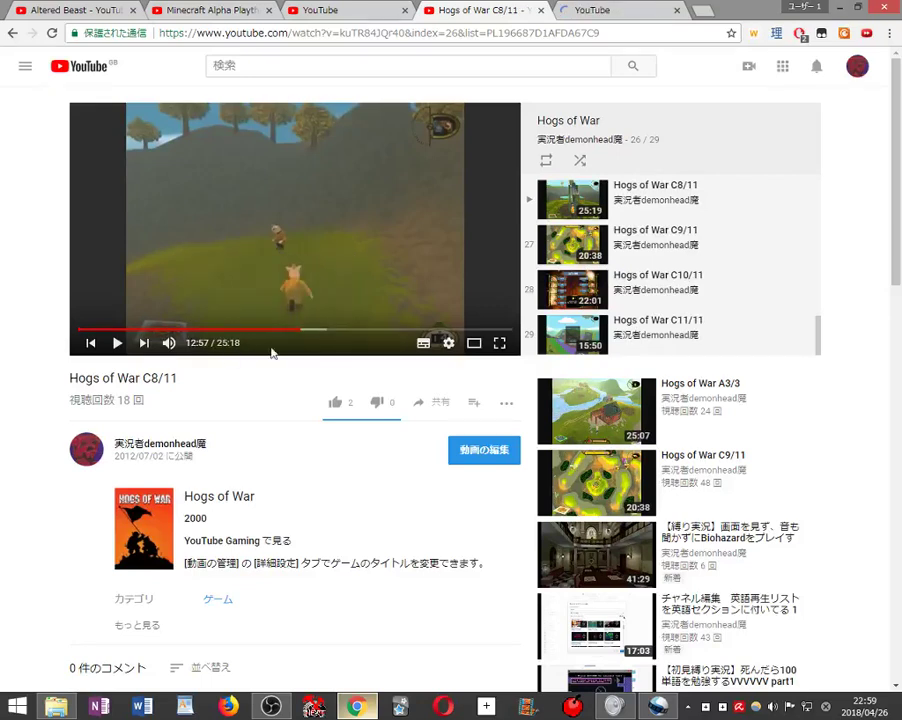
left_click(605, 8)
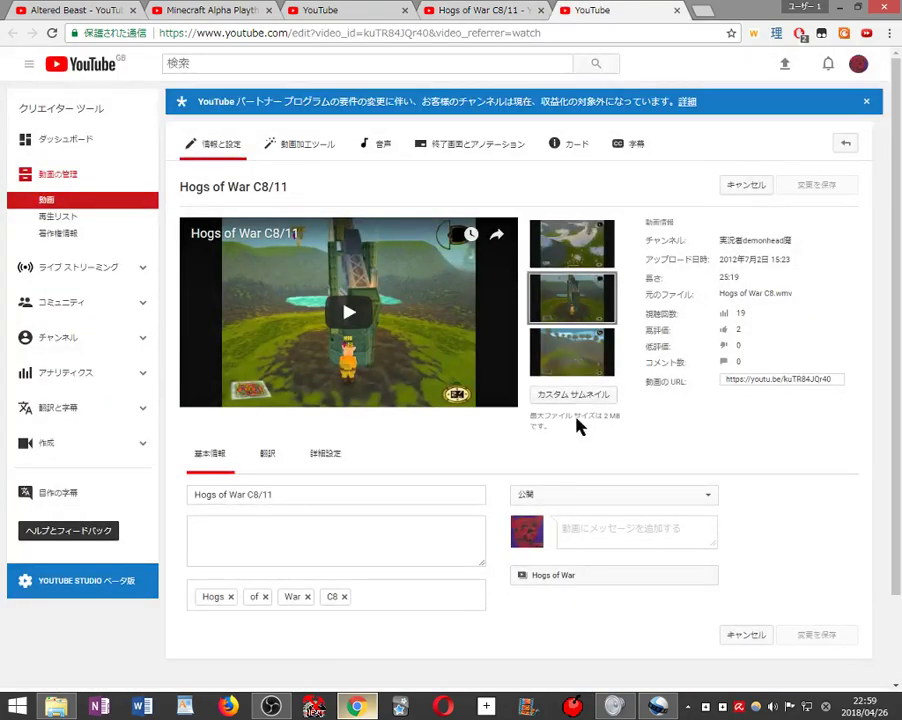
left_click(325, 155)
left_click(519, 11)
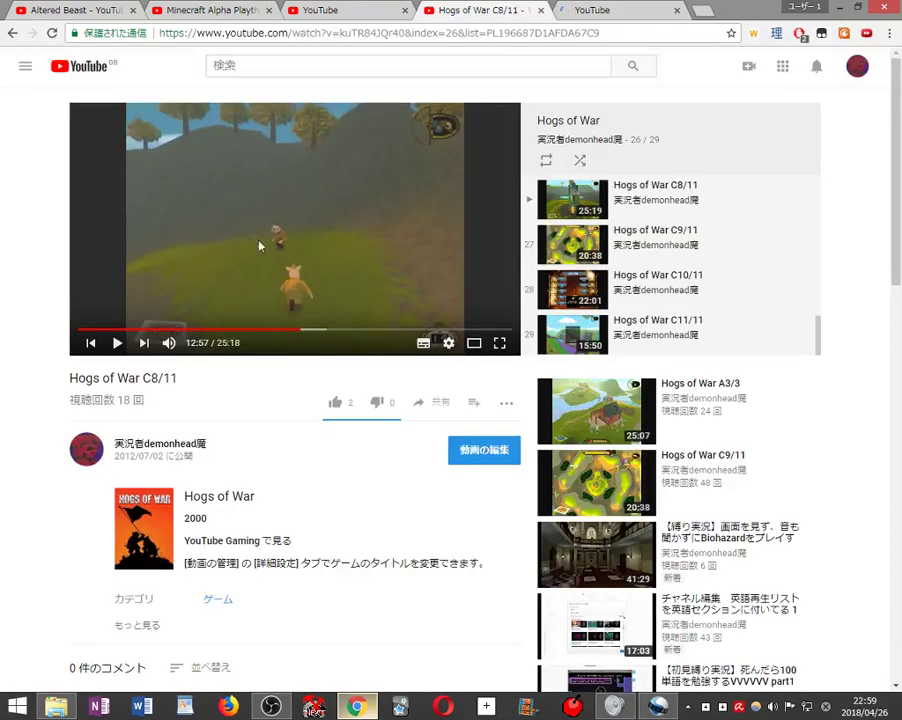
left_click(603, 9)
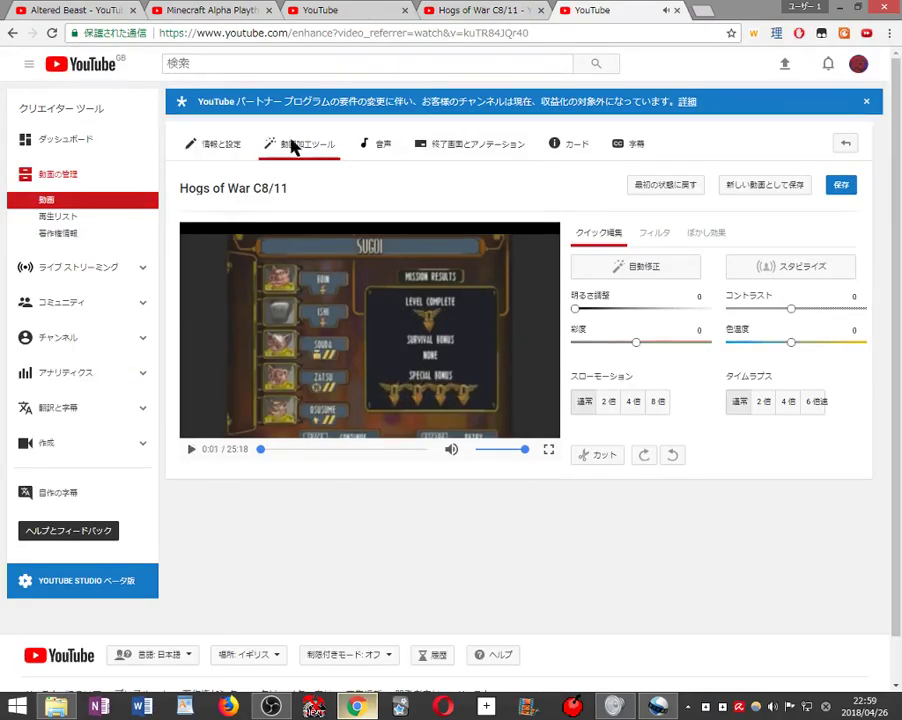
left_click(616, 456)
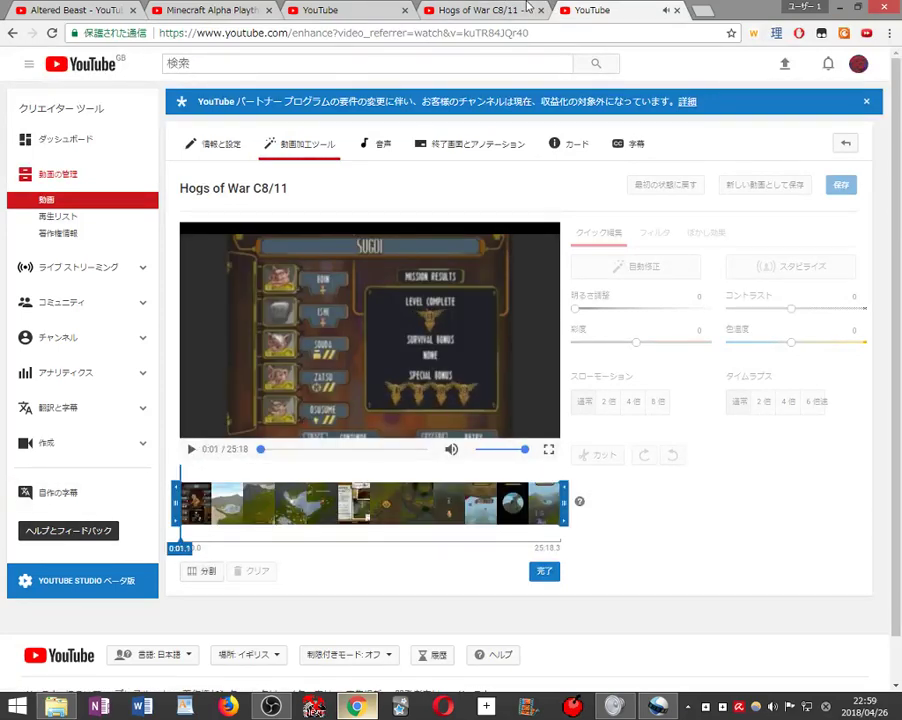
- Trim the start of the Hogs of War C8/11 video to 12:56, checking the time against the paused original
left_click(513, 7)
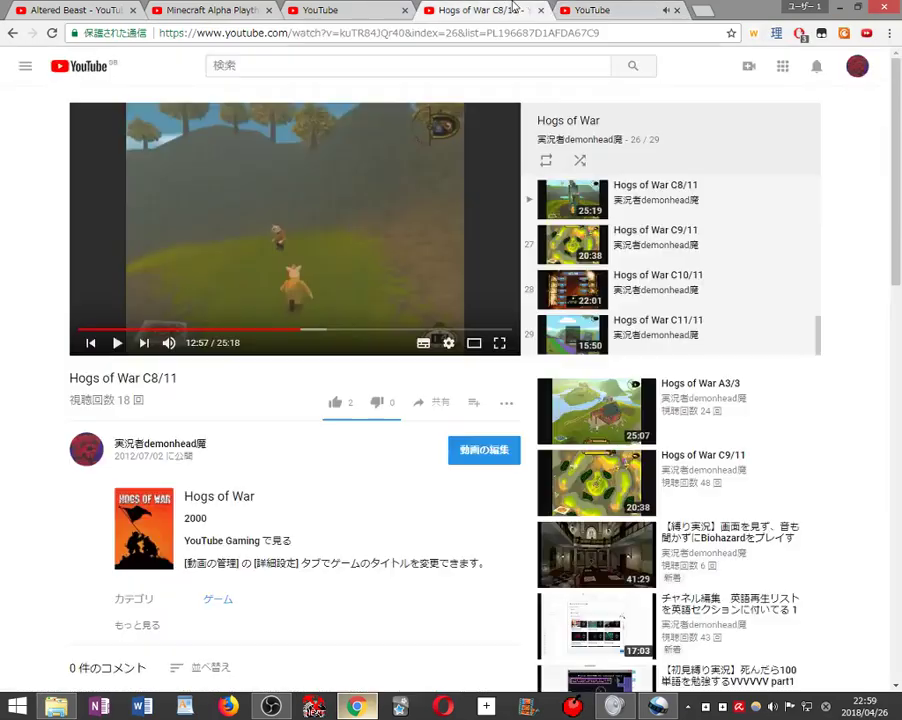
left_click(593, 8)
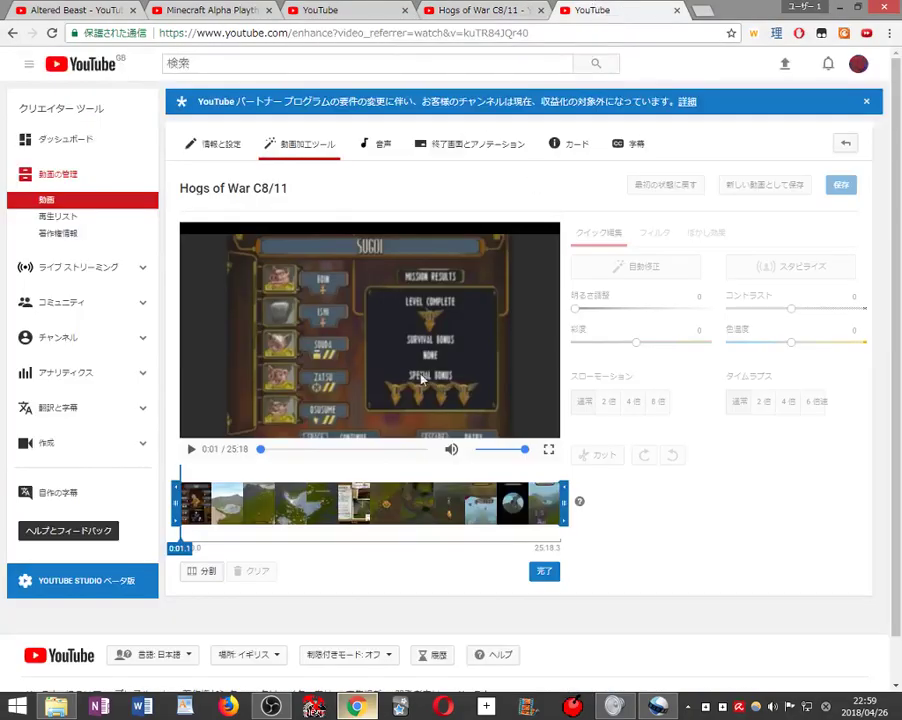
left_click(492, 8)
left_click(593, 9)
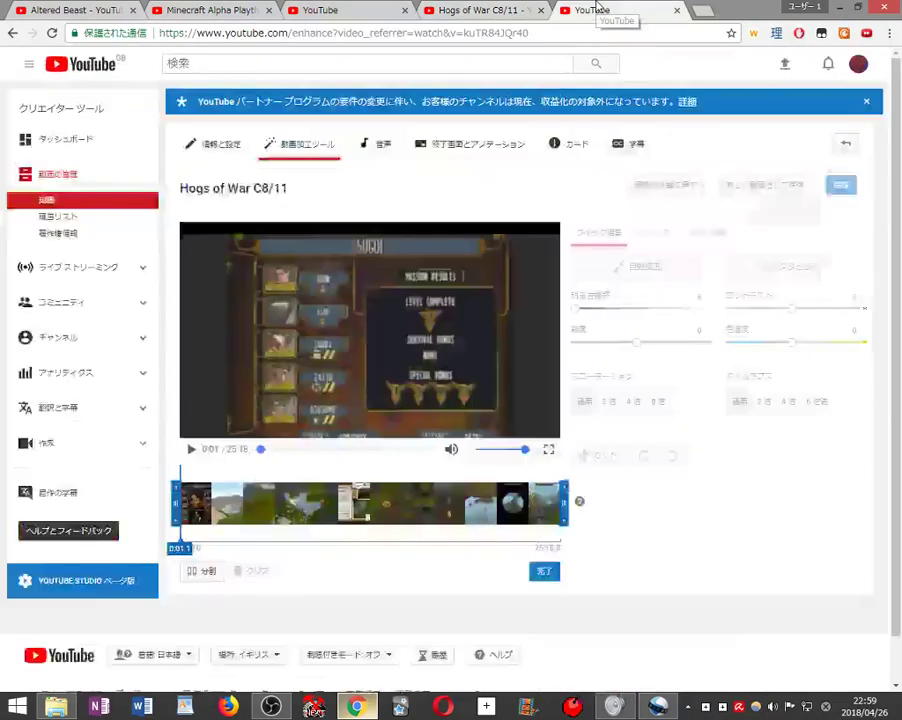
mouse_move(170, 508)
left_mouse_down()
mouse_move(400, 503)
mouse_move(353, 501)
left_mouse_up()
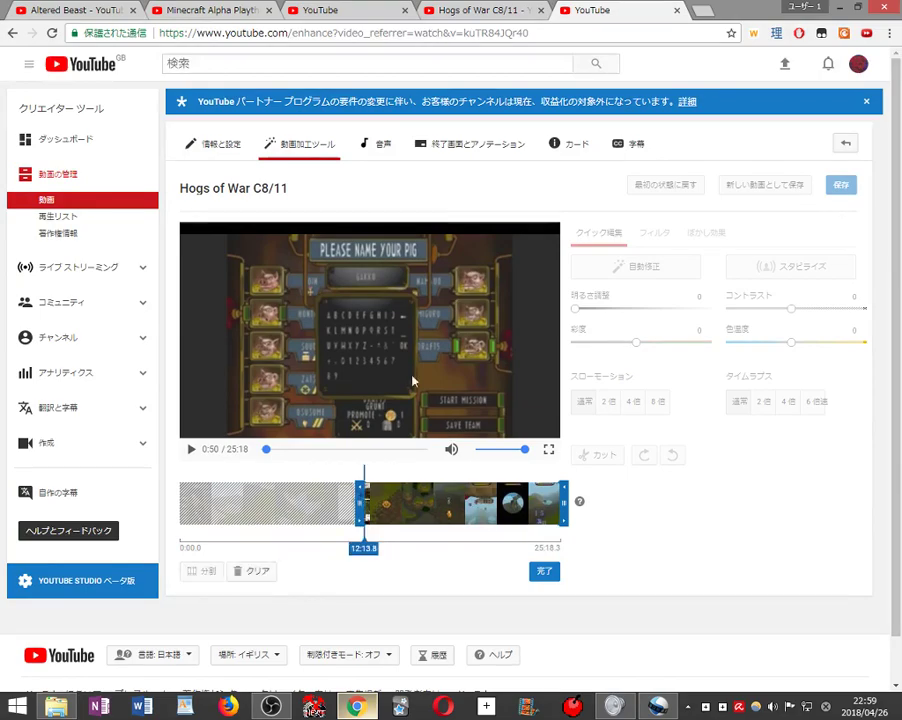
left_click(466, 12)
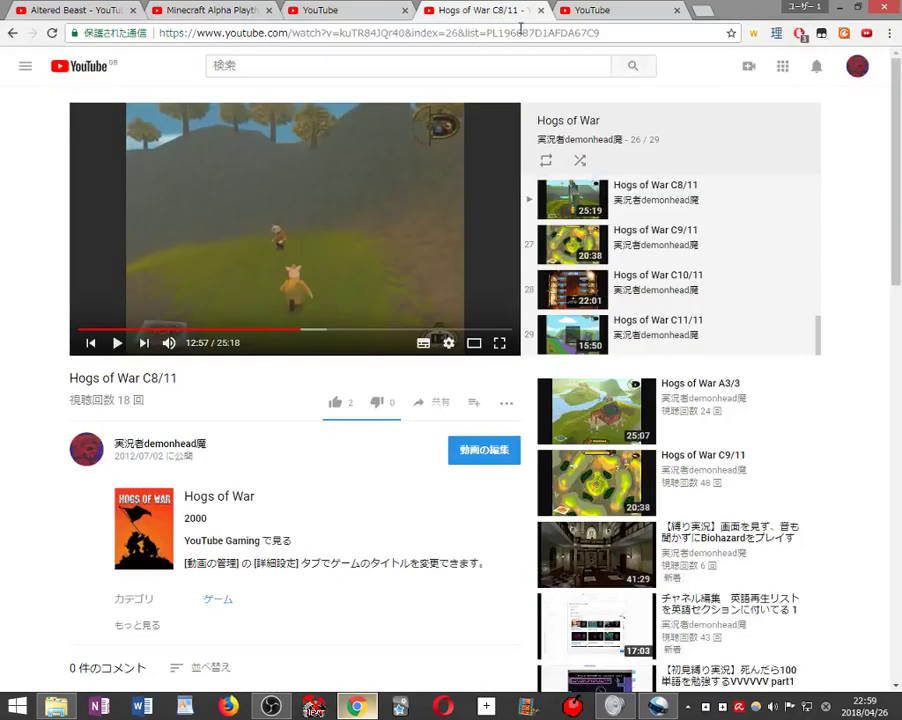
left_click(612, 9)
left_click_drag(357, 506, 368, 507)
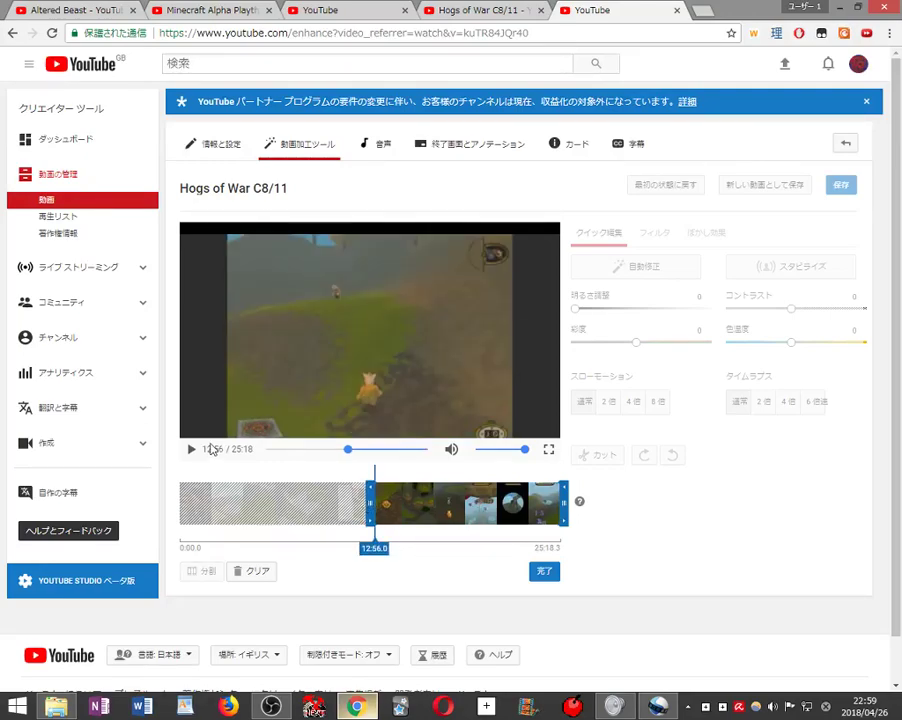
- Play the video from the trimmed start and trim its end to about 13:35
left_click(192, 451)
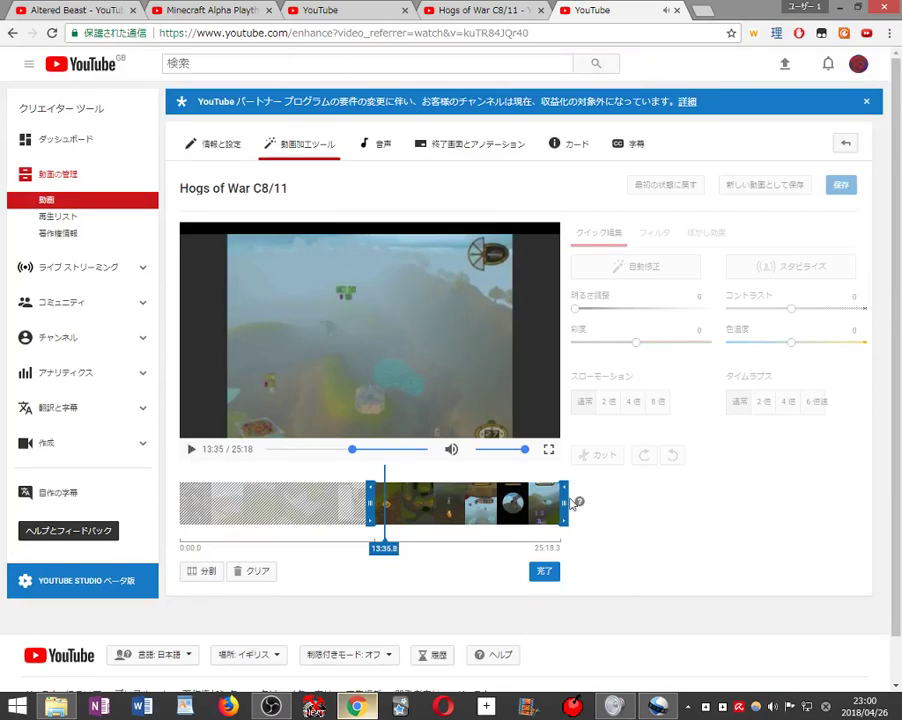
left_click_drag(562, 498, 387, 500)
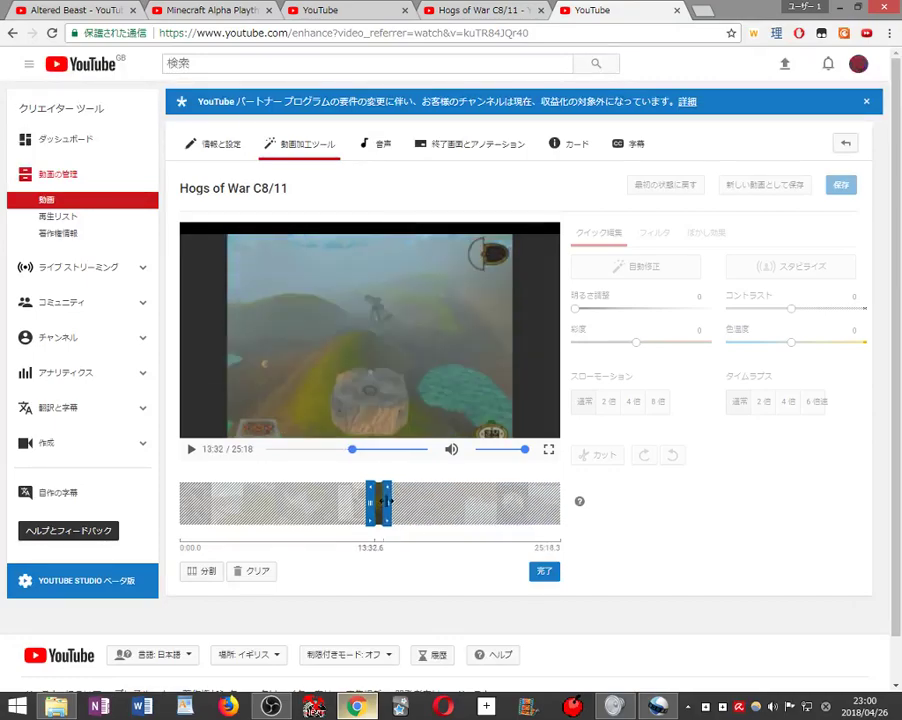
left_click_drag(387, 500, 388, 502)
left_click(388, 502)
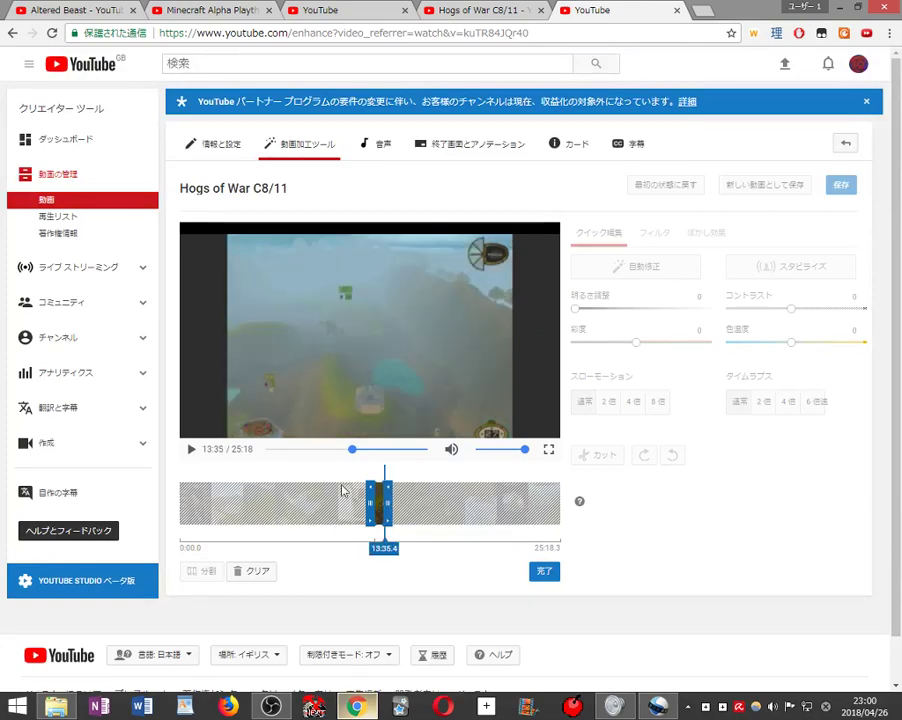
- Preview the trimmed section between the two cut points, then replay its opening seconds up to about 13:01
left_click(193, 452)
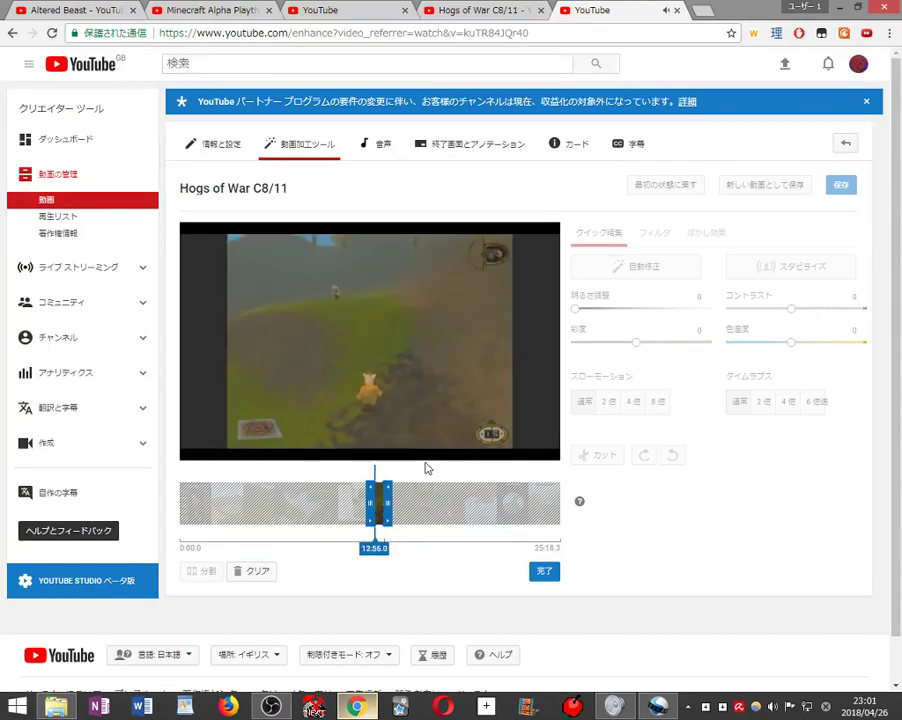
mouse_move(192, 452)
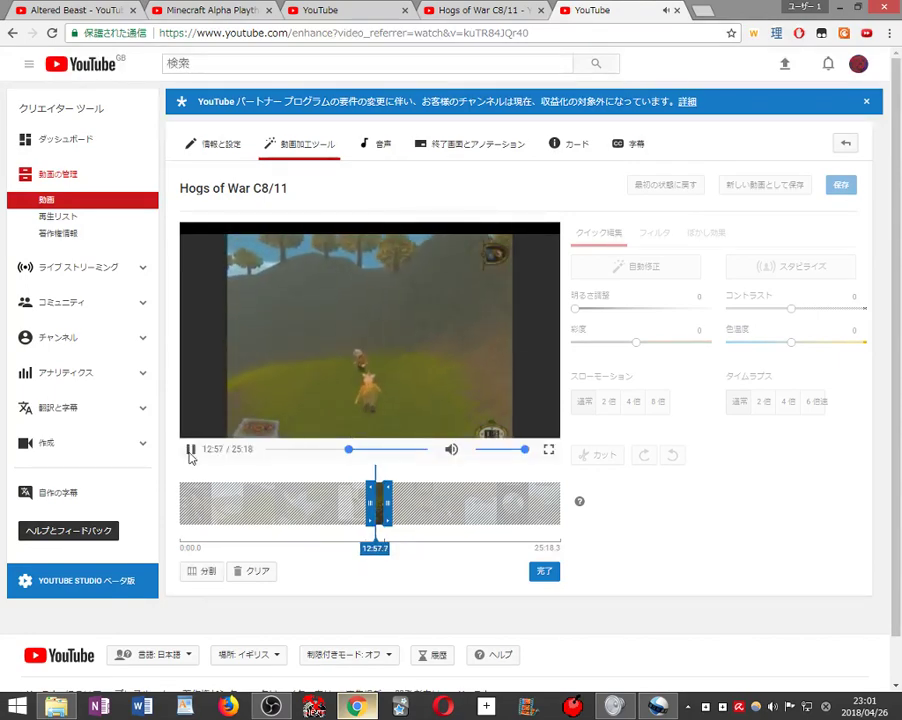
left_click(191, 451)
left_click(192, 451)
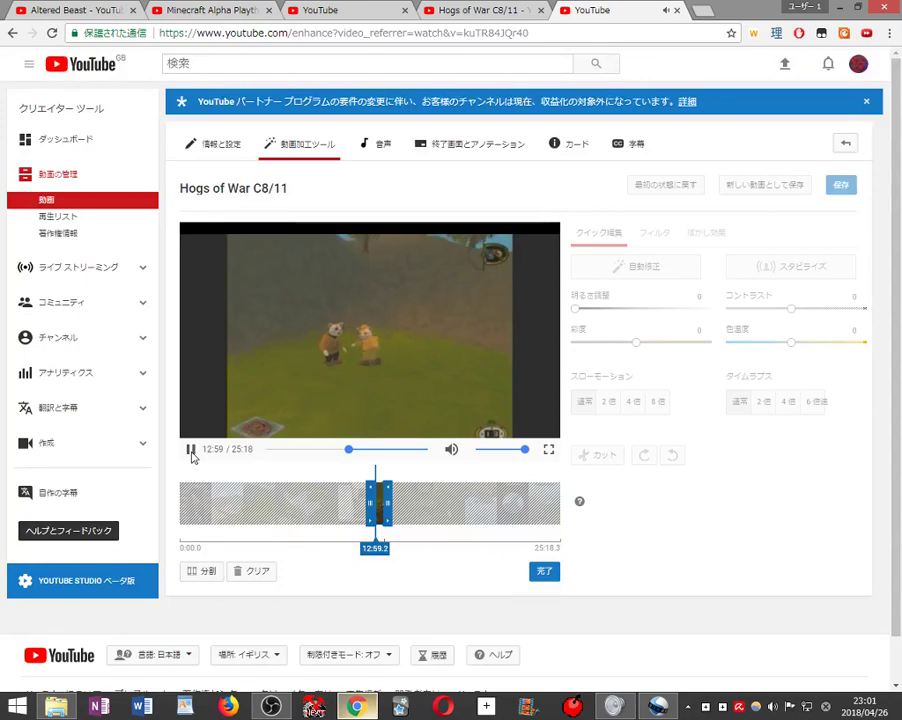
left_click(192, 451)
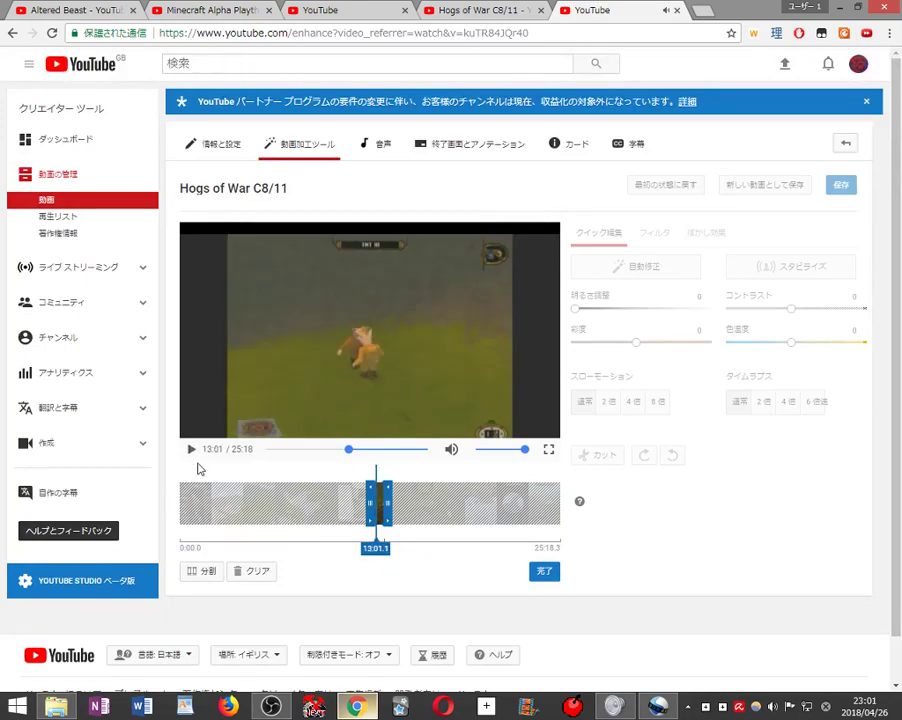
- Apply the cut and save the trimmed Hogs of War C8/11 clip as a new video
left_click(544, 572)
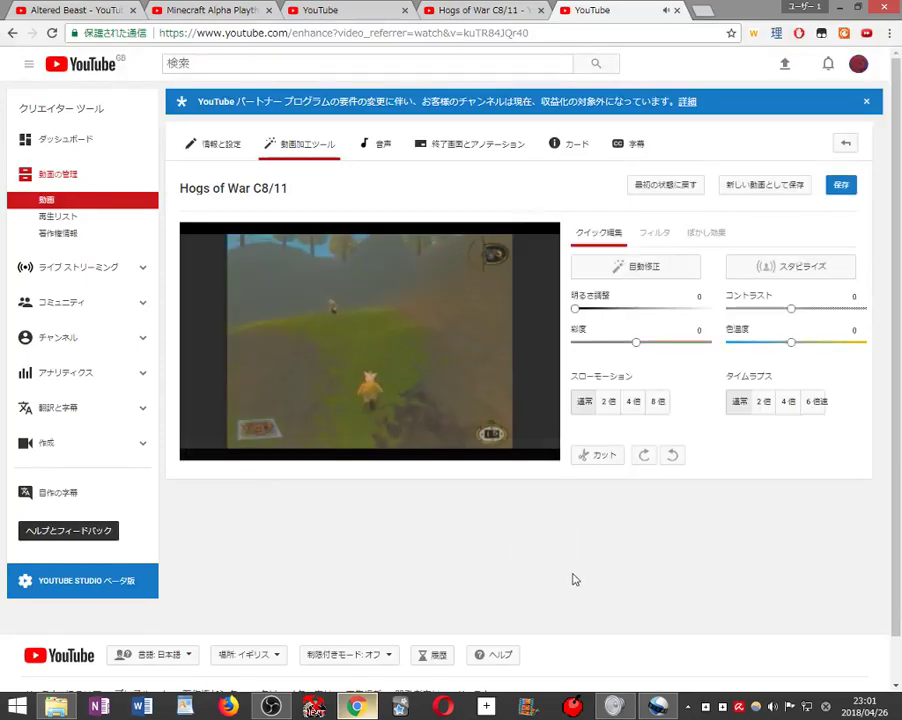
left_click(190, 448)
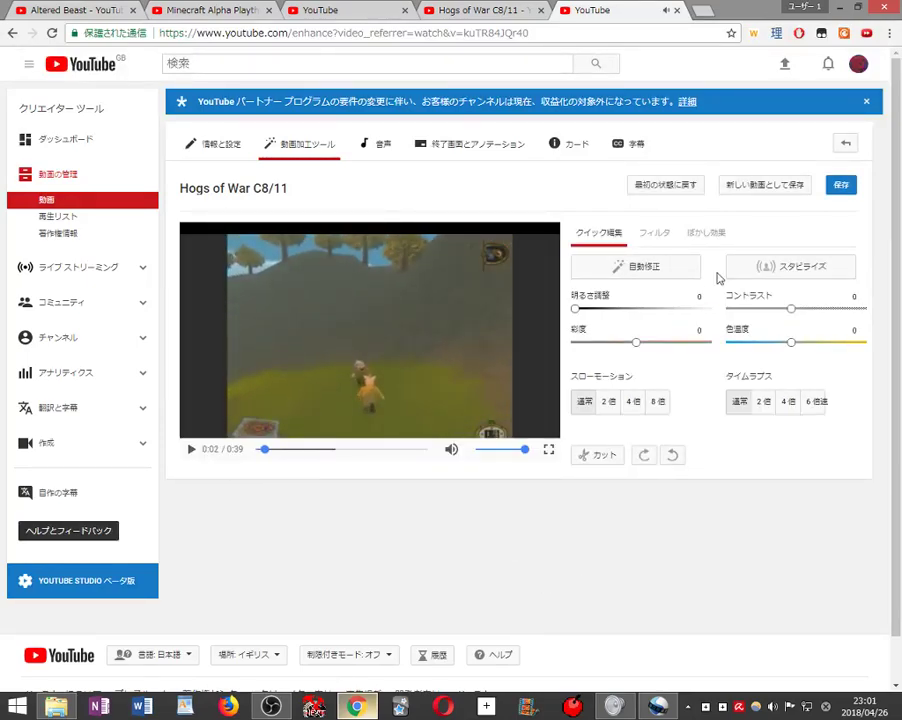
left_click(770, 184)
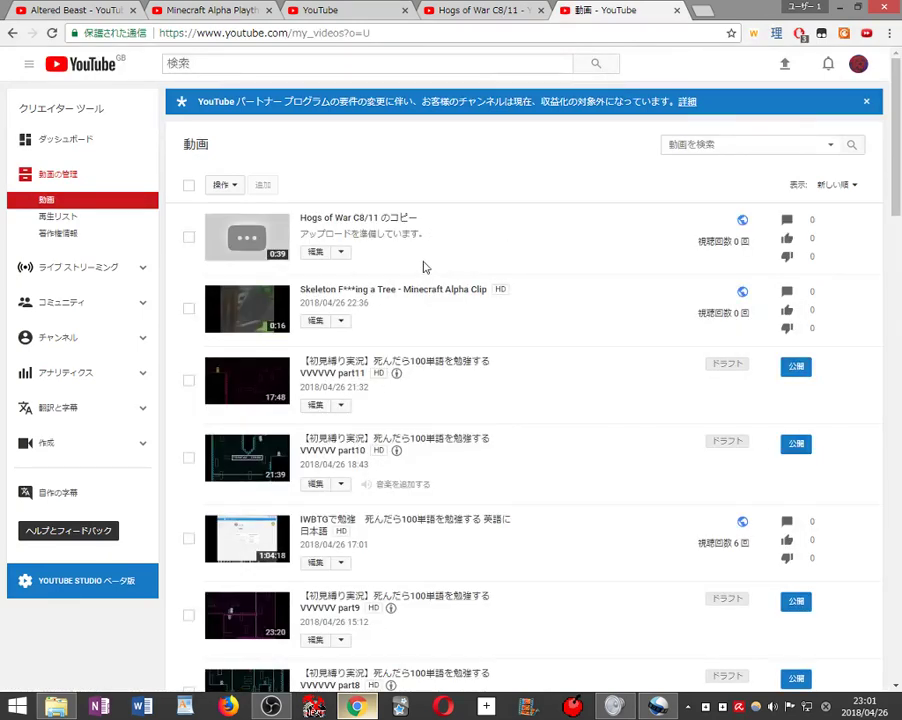
- Open the Hogs of War C8/11 copy for editing and retitle it "Rob the Blind Man! - Hogs of War Clip"
left_click(316, 254)
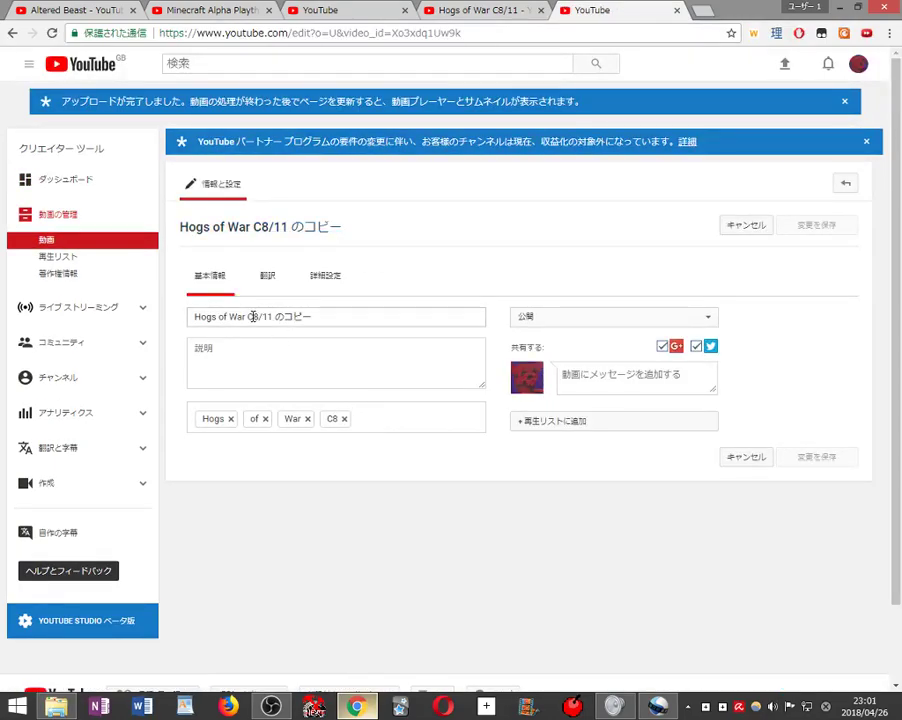
left_click_drag(253, 316, 408, 314)
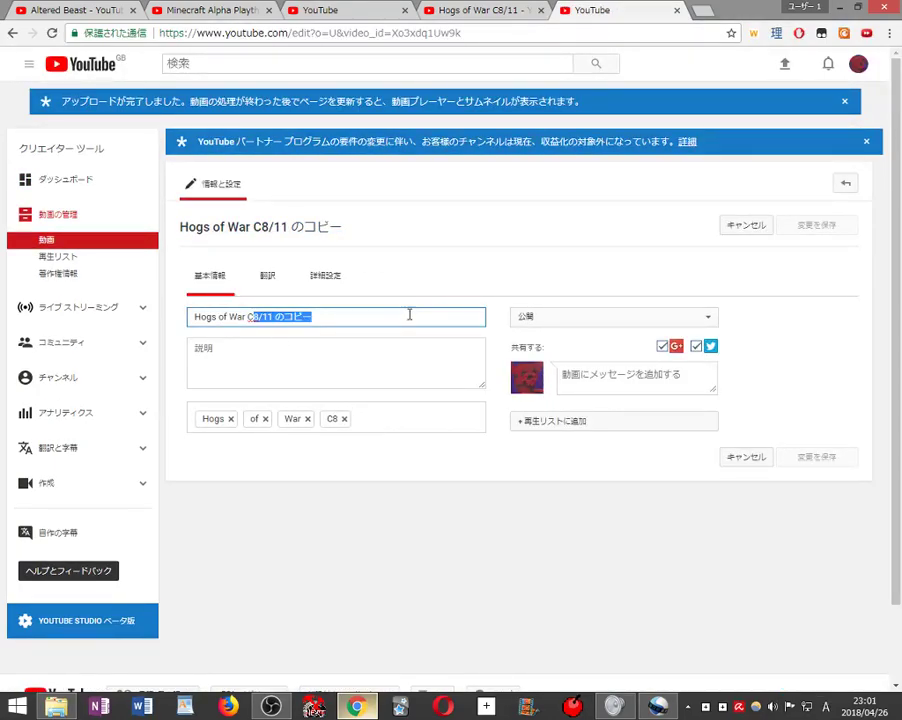
type("1")
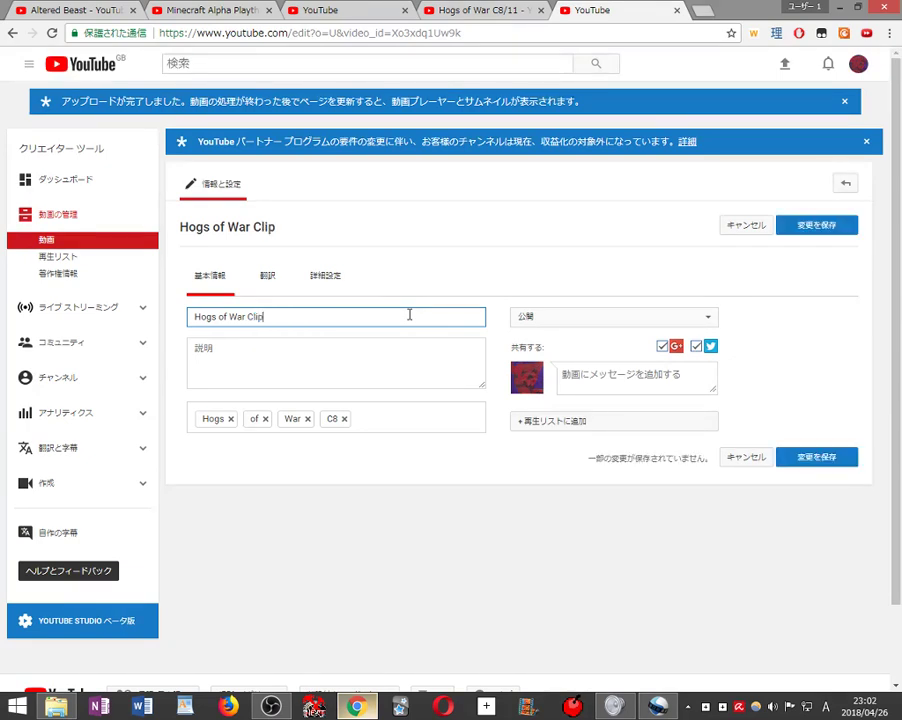
type("Rob the ")
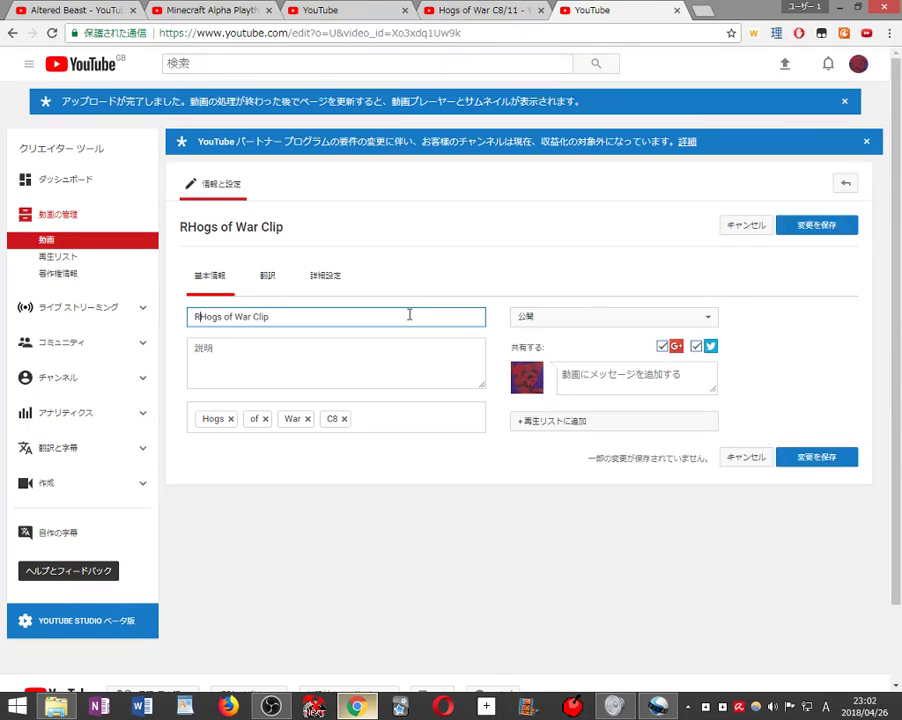
type("Blind m~")
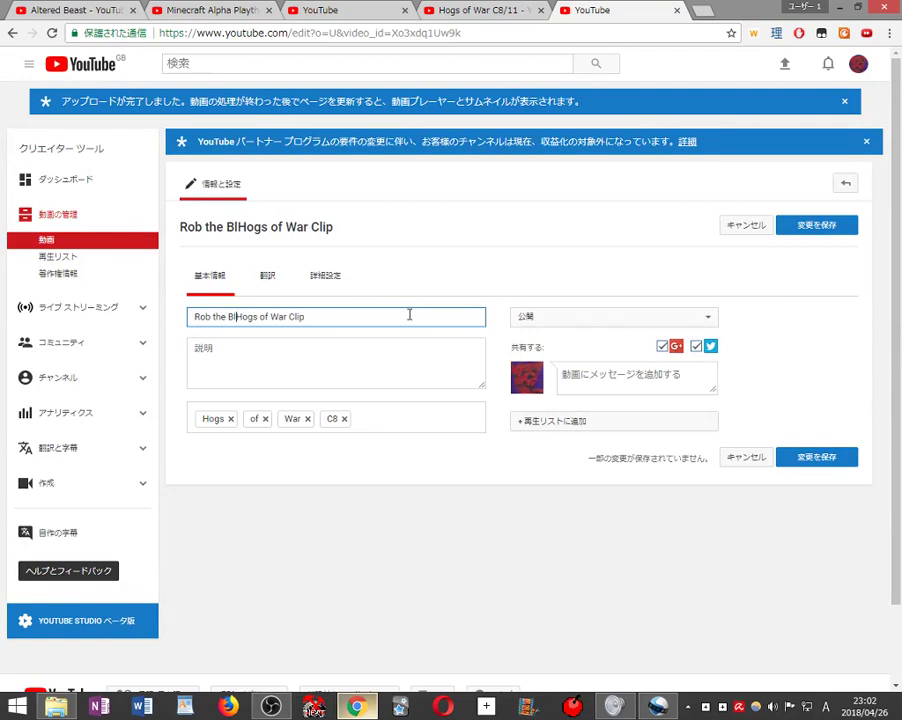
key("BackSpace")
key("BackSpace")
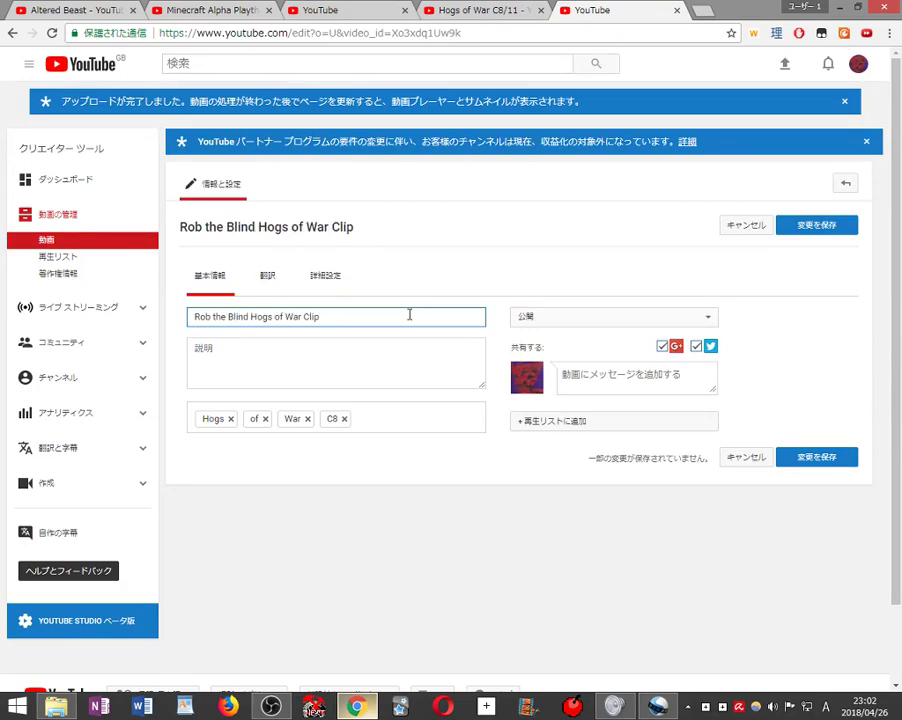
type("Ma")
type("n!")
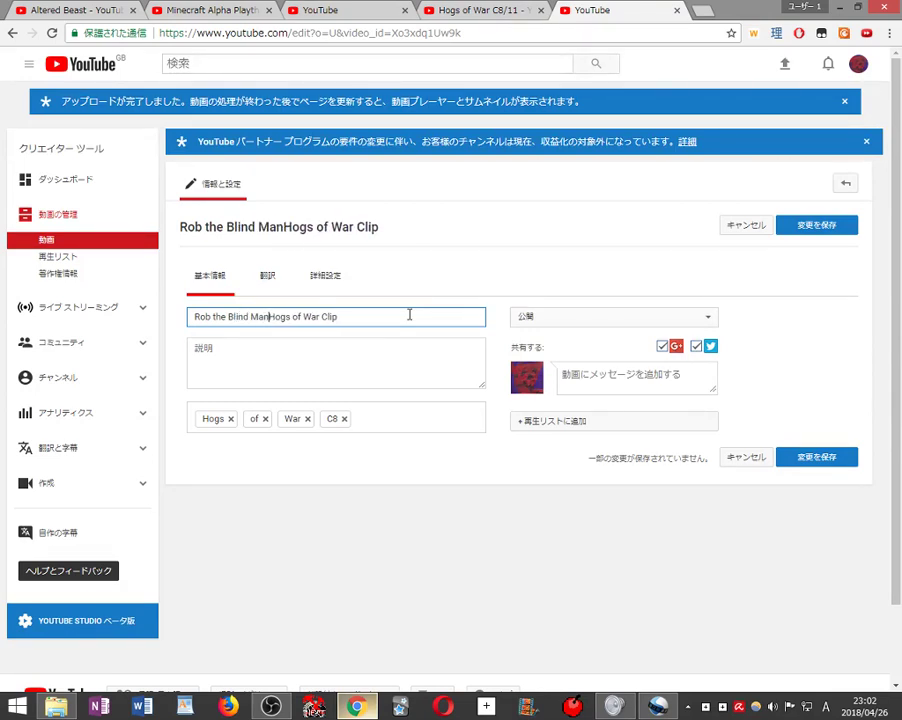
type(" -")
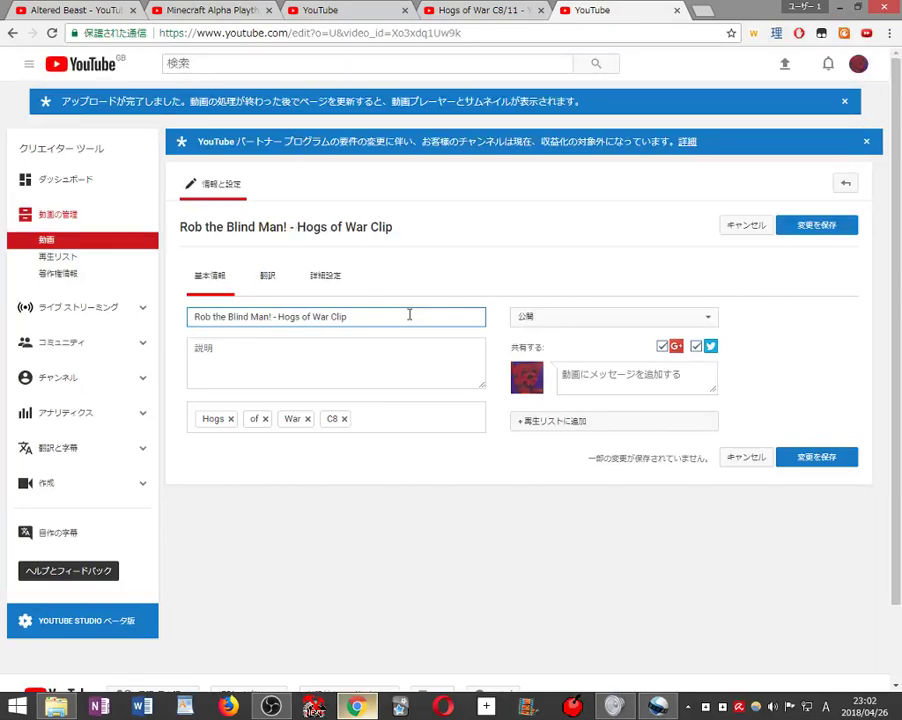
- Open the video manager list in a separate tab, and open the VVVVVV part11 video's edit page from it
left_click(372, 8)
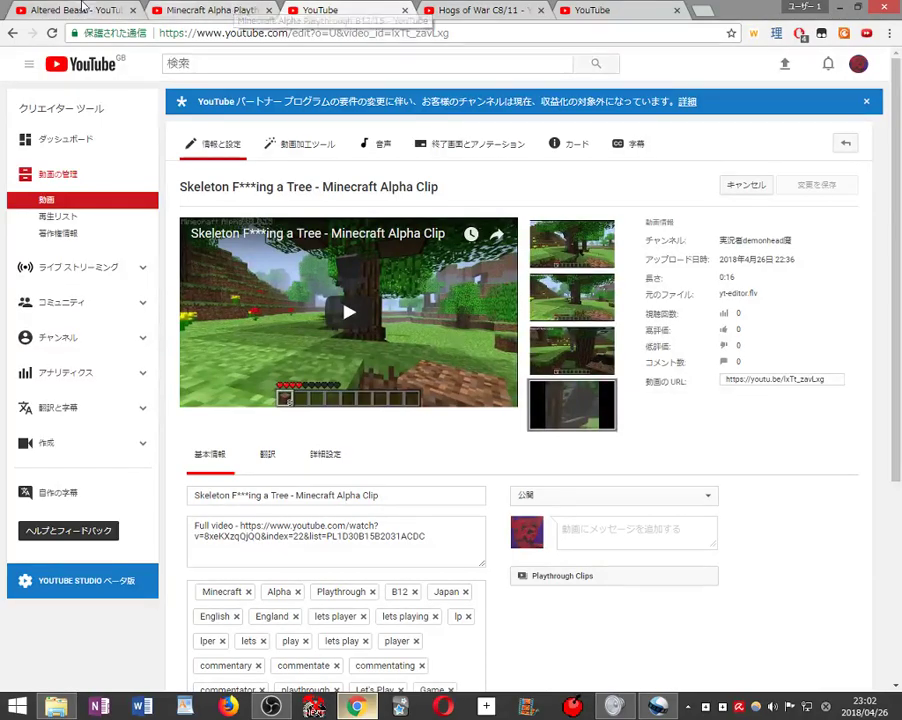
left_click(205, 8)
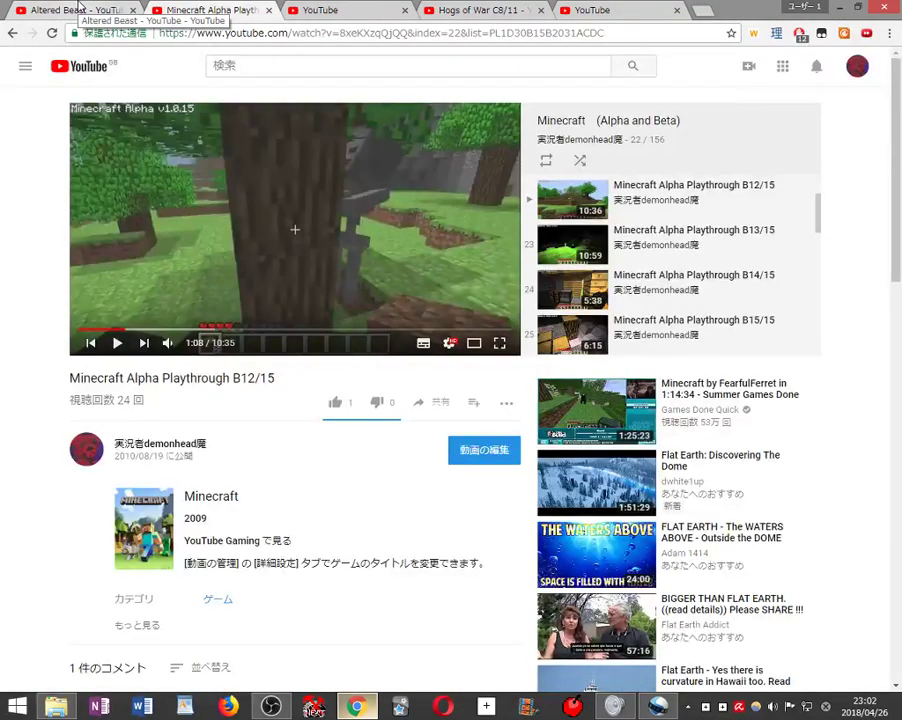
left_click(63, 8)
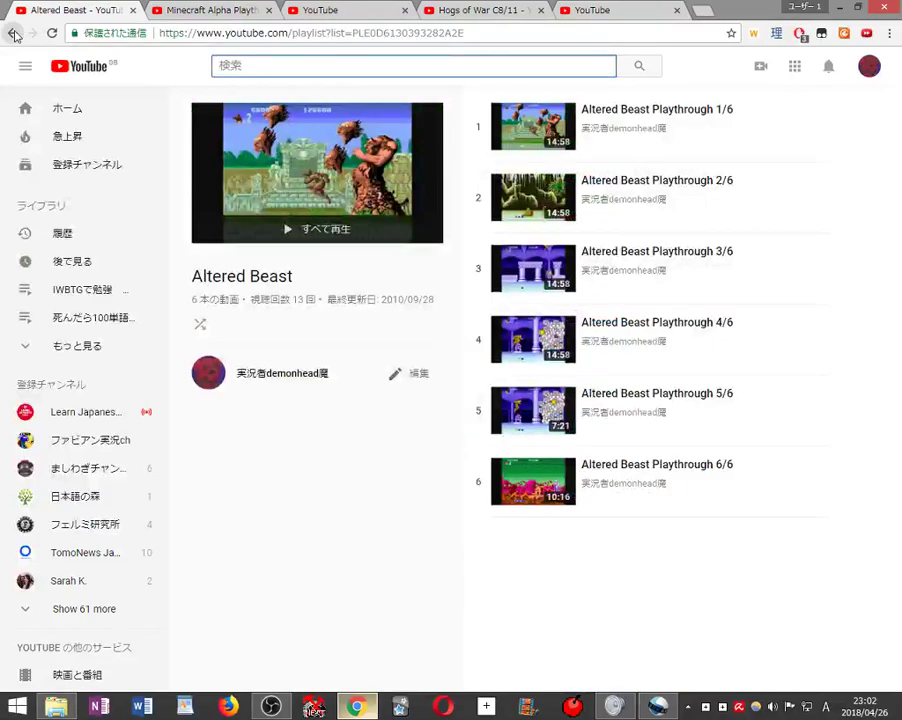
right_click(12, 33)
middle_click(56, 85)
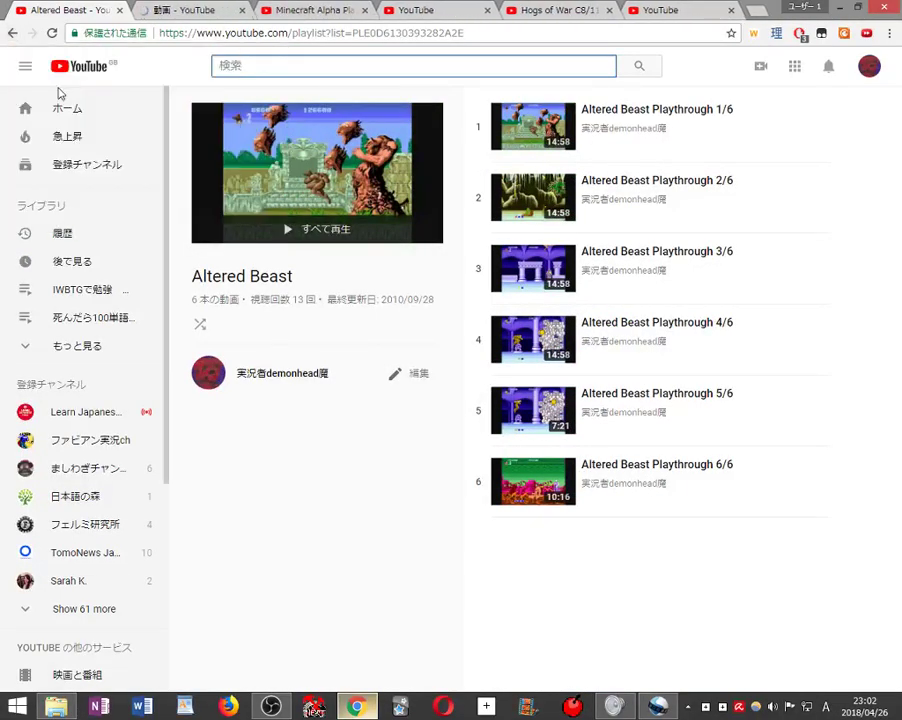
left_click(183, 8)
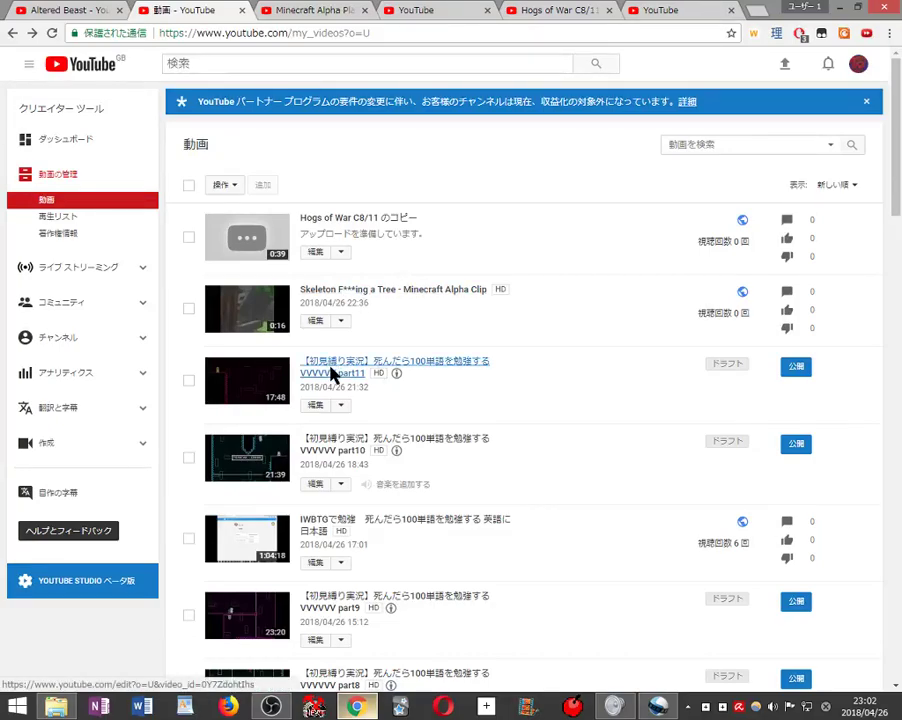
middle_click(374, 406)
left_click(266, 10)
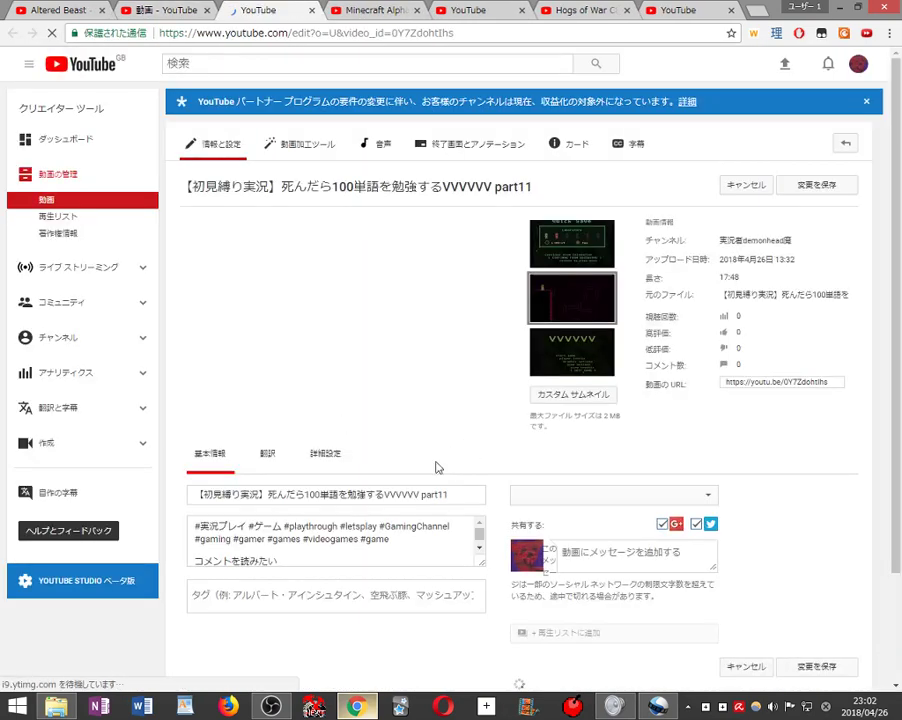
- Copy the keyword list in the VVVVVV part11 description, from "ポケ 呆け" through "learn japanese"
scroll(400, 530, "down", 3)
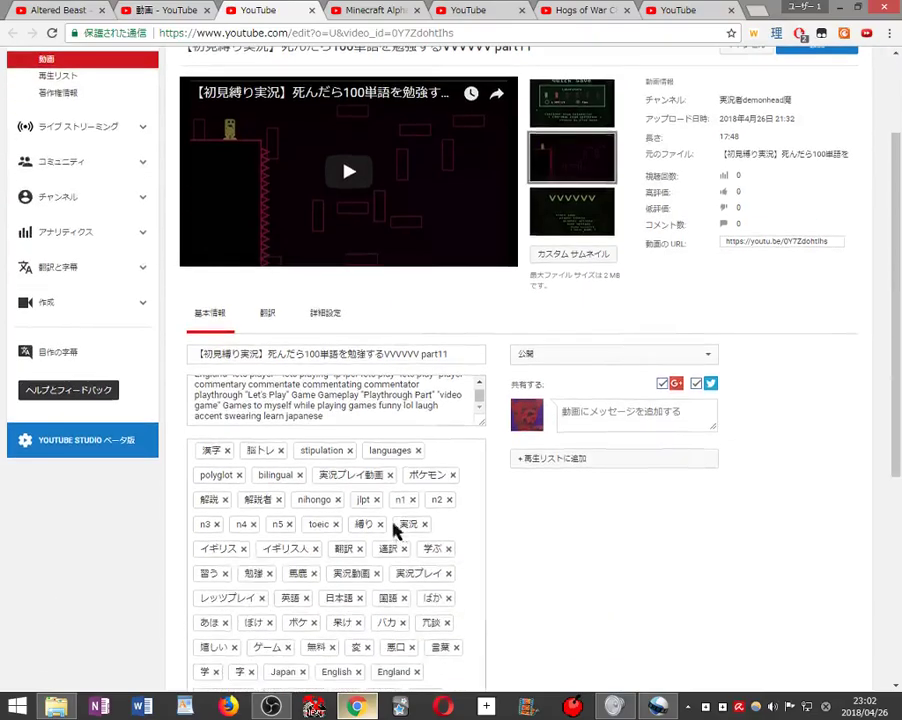
mouse_move(424, 418)
left_mouse_down()
mouse_move(450, 418)
mouse_move(447, 410)
mouse_move(435, 417)
left_mouse_up()
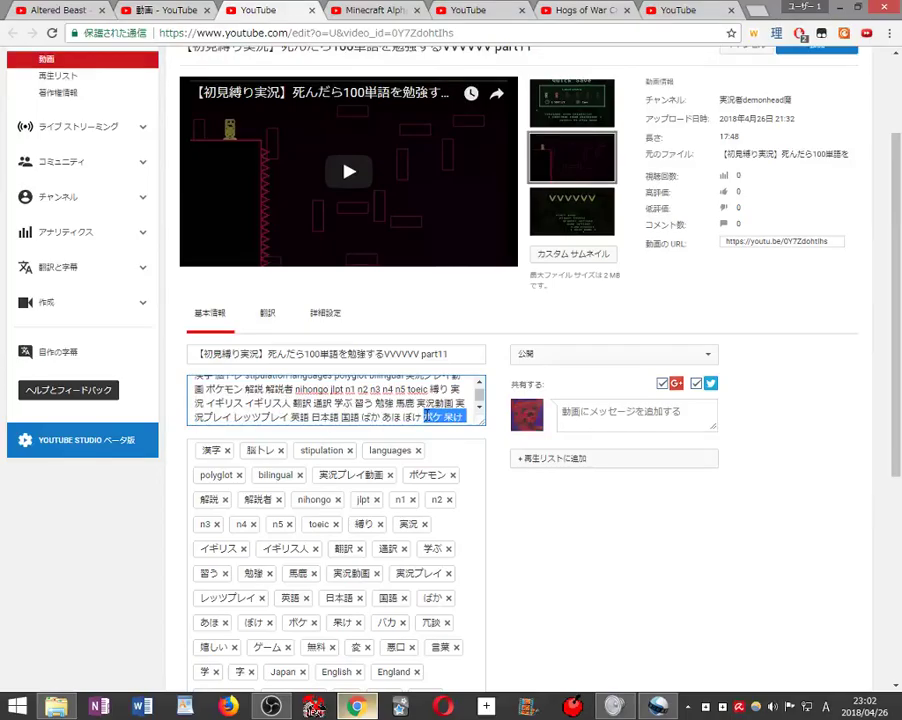
right_click(426, 413)
left_click(470, 497)
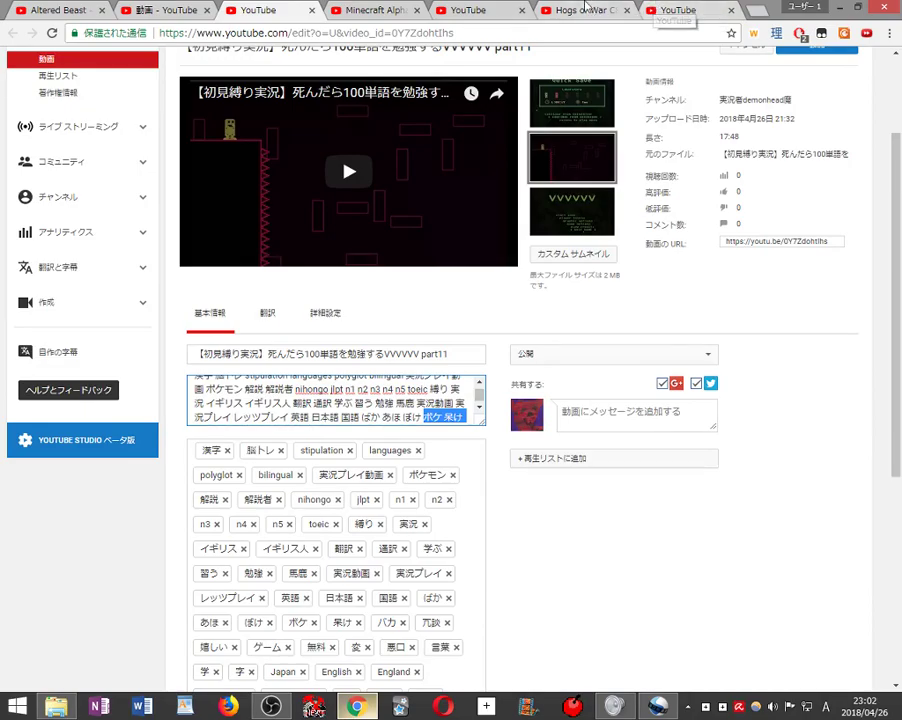
- Paste the copied keywords into the Hogs of War clip's tags, after the existing C8 tag
left_click(648, 9)
left_click(663, 9)
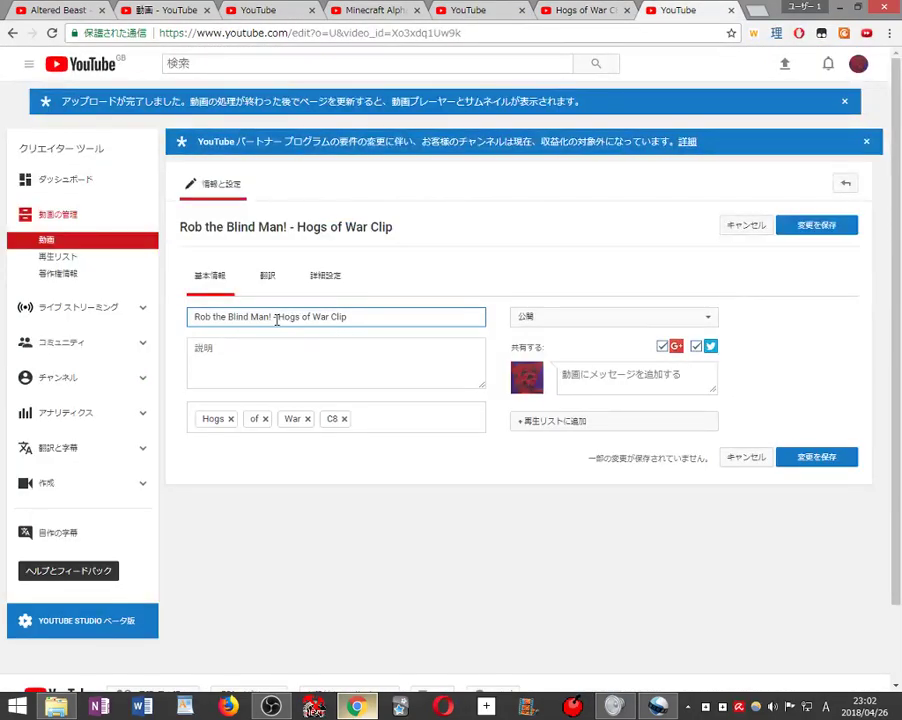
left_click(394, 416)
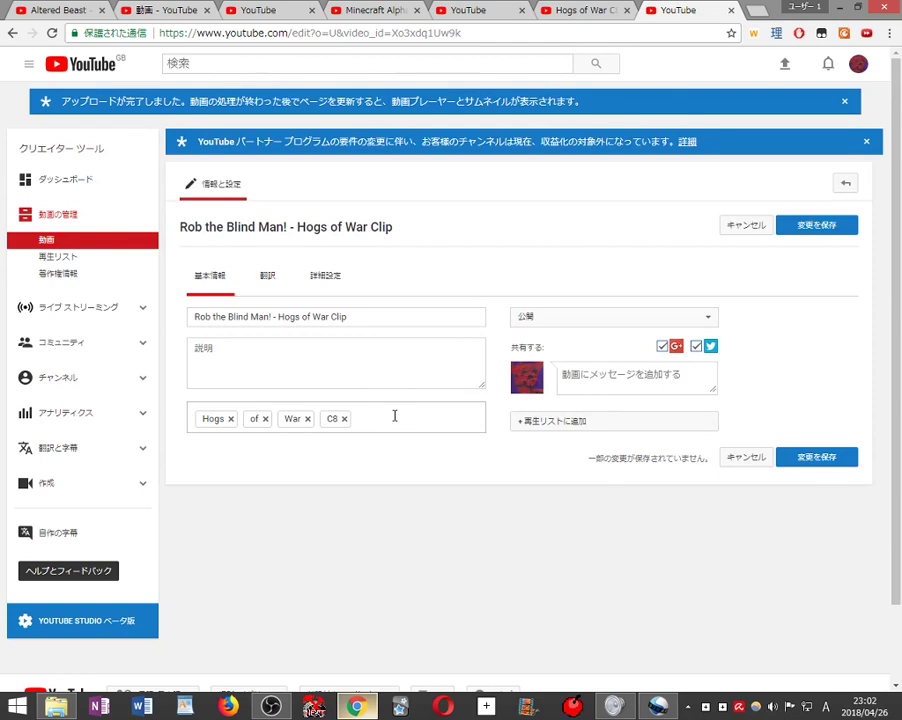
key("ctrl+v")
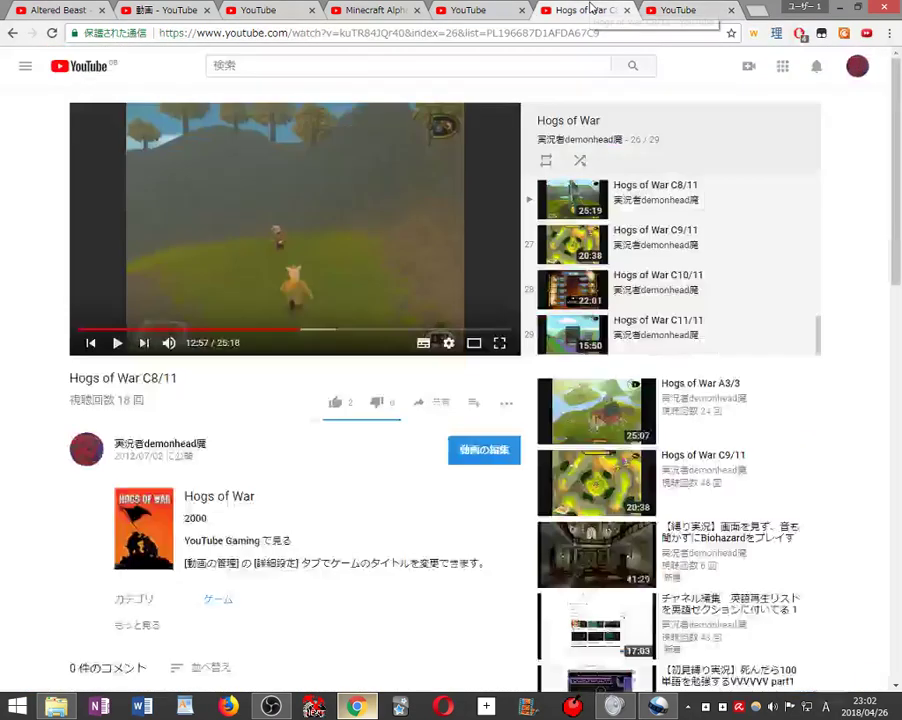
- Add "Full video - " with the original Hogs of War C8/11 link at 12:57 to the clip's description, and save the changes
left_click(585, 10)
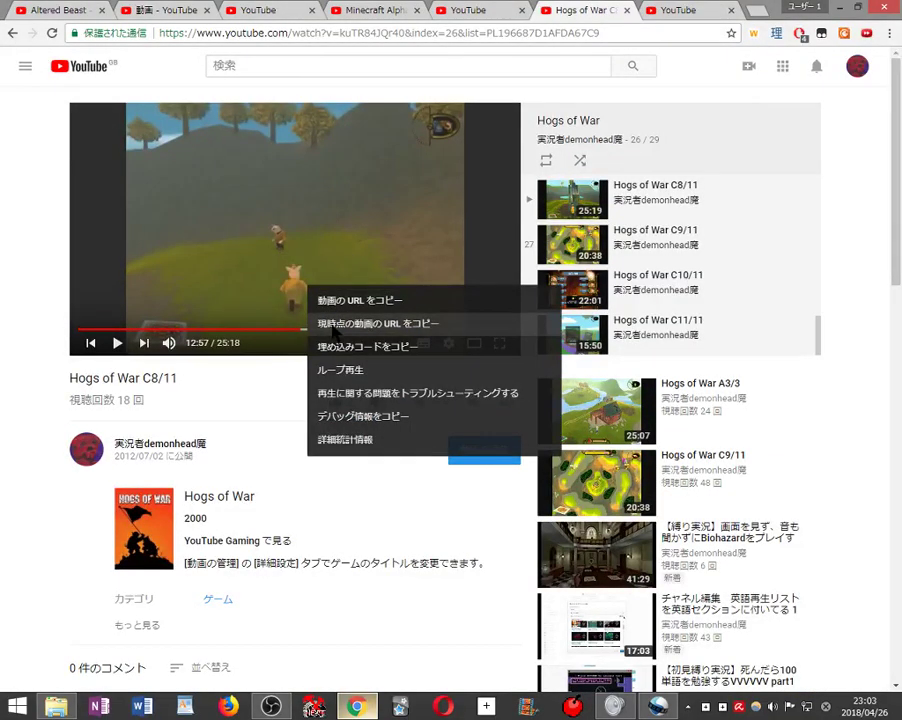
left_click(334, 326)
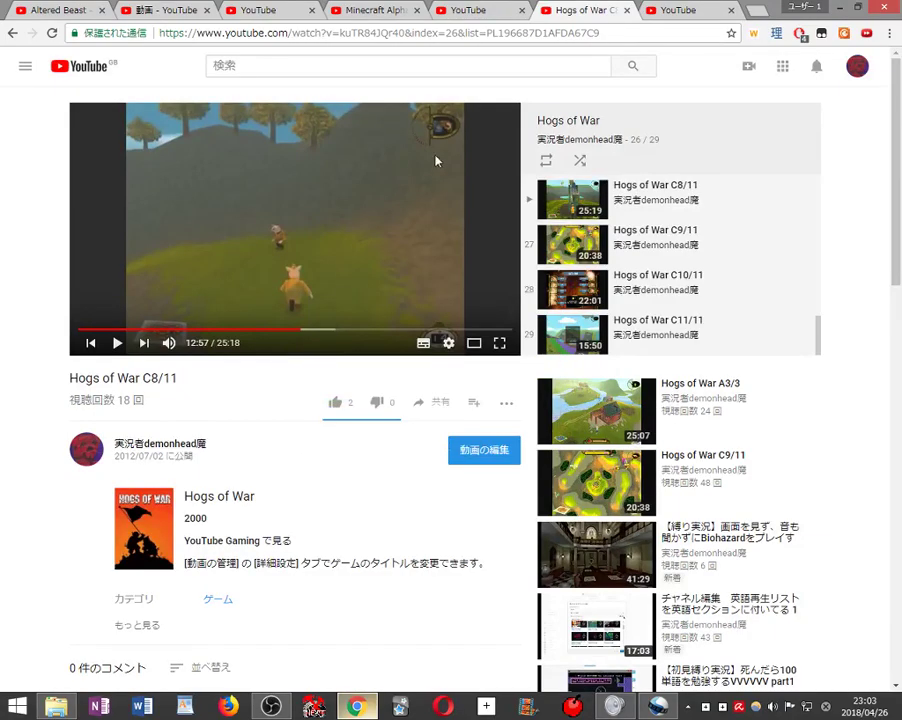
left_click(704, 8)
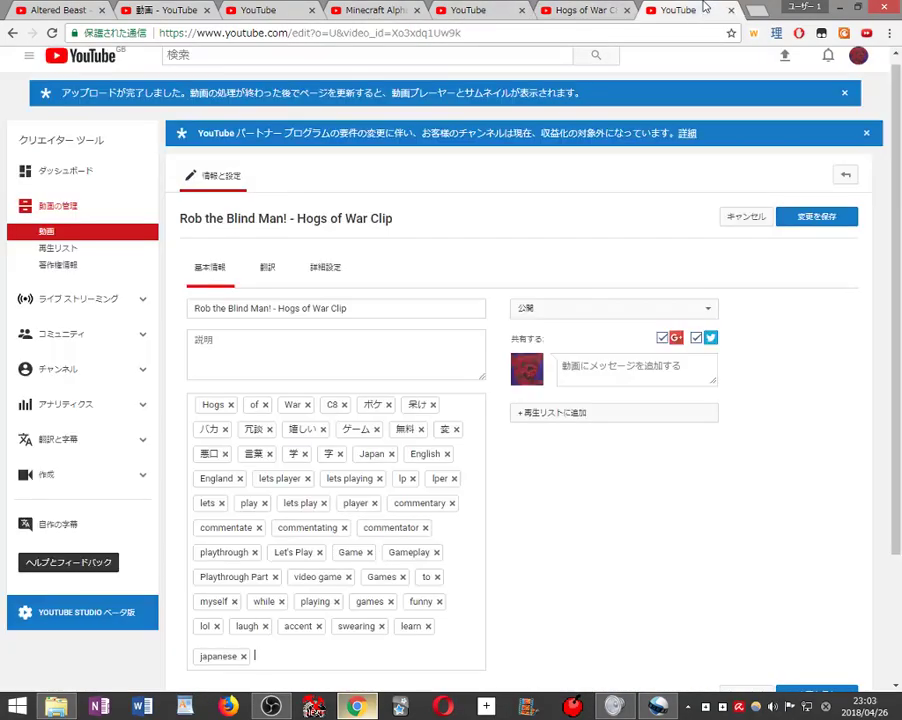
left_click(293, 339)
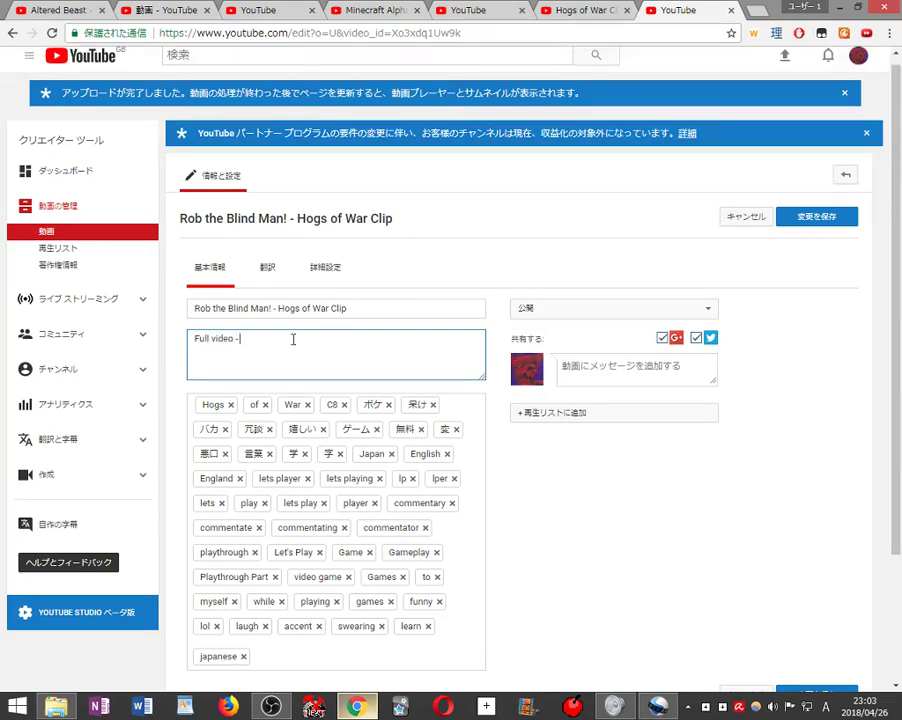
type("Full video -")
key("ctrl+v")
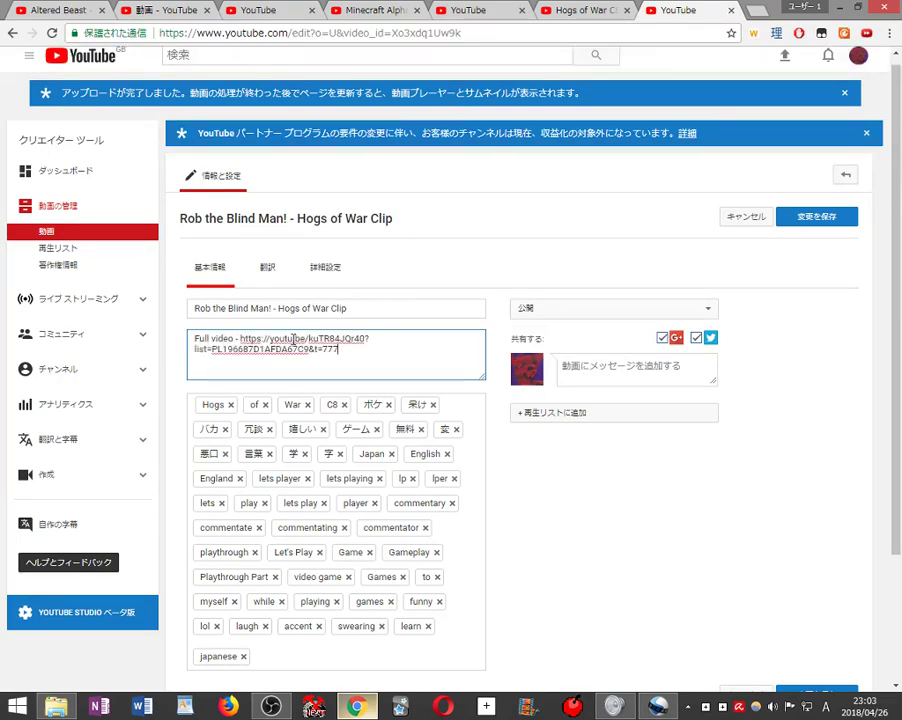
left_click(808, 218)
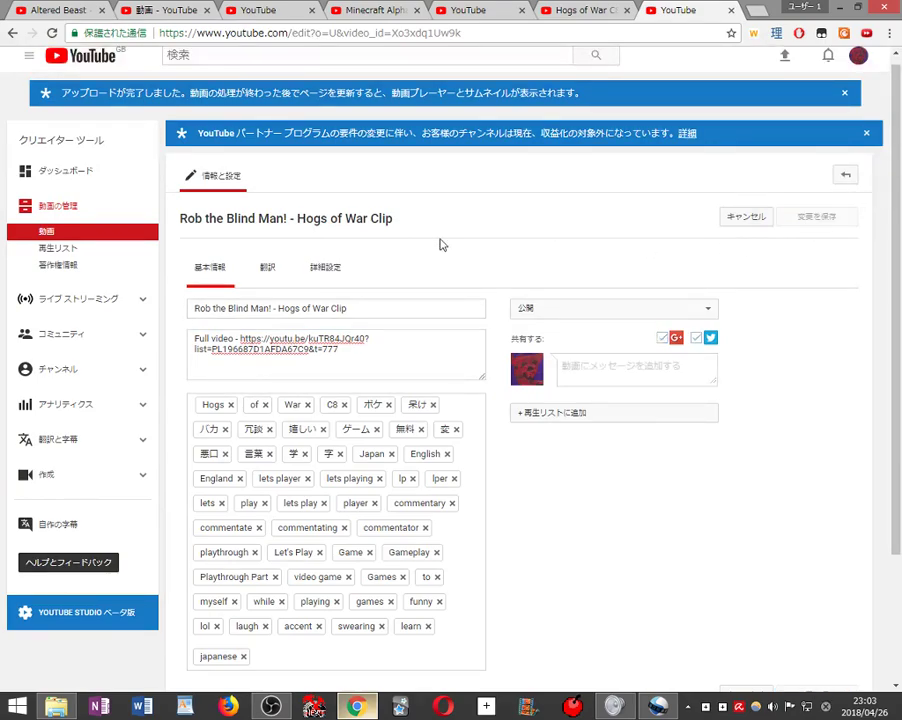
- Play the original Hogs of War C8/11 video on from 12:57 while adjusting its volume, pausing briefly at 13:57 before resuming
left_click(604, 6)
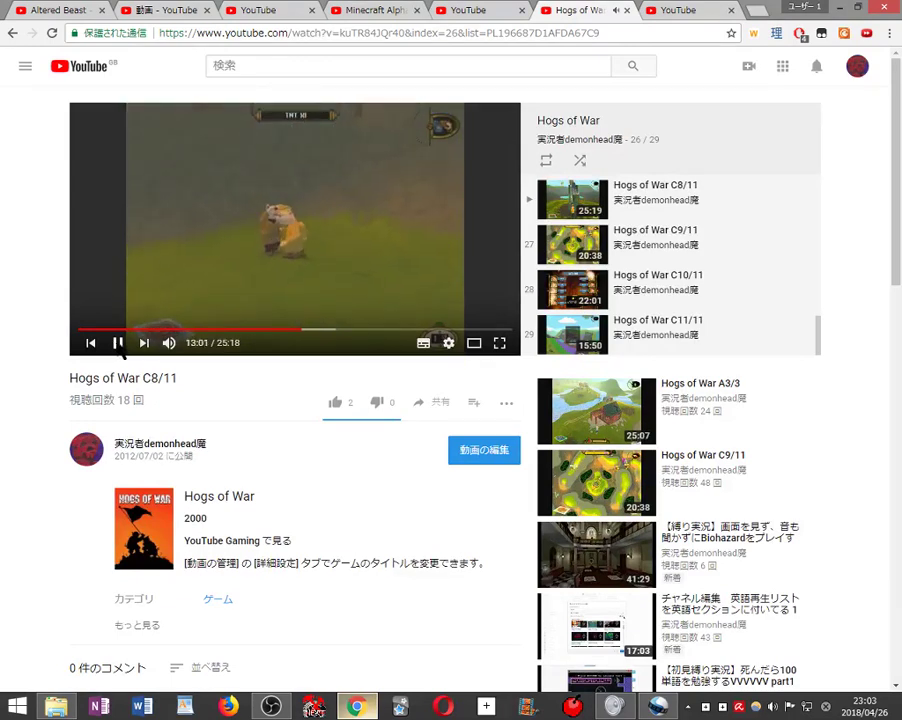
mouse_move(190, 350)
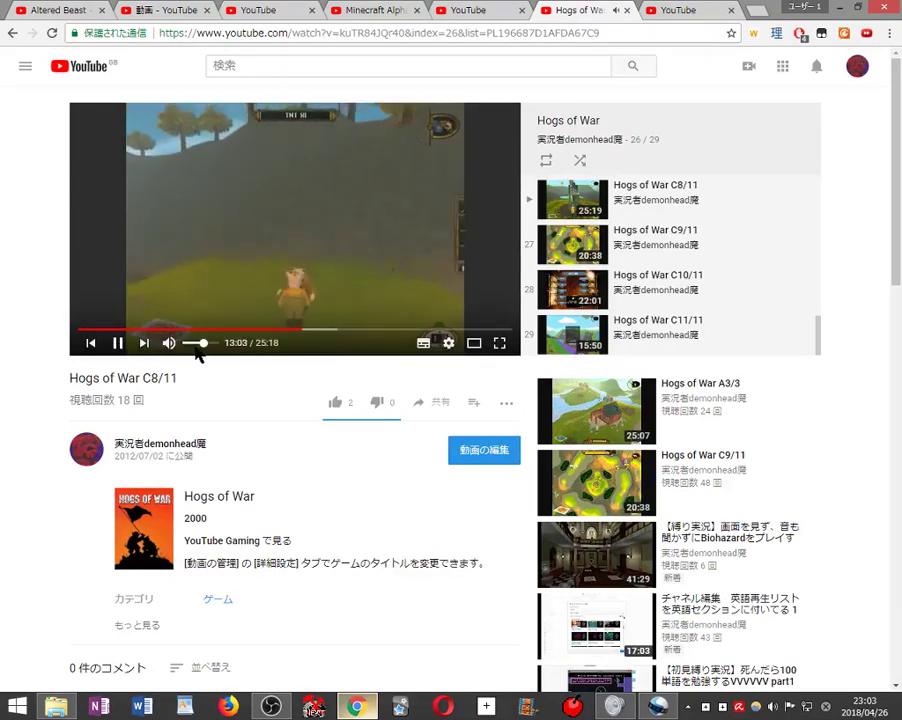
left_click(195, 346)
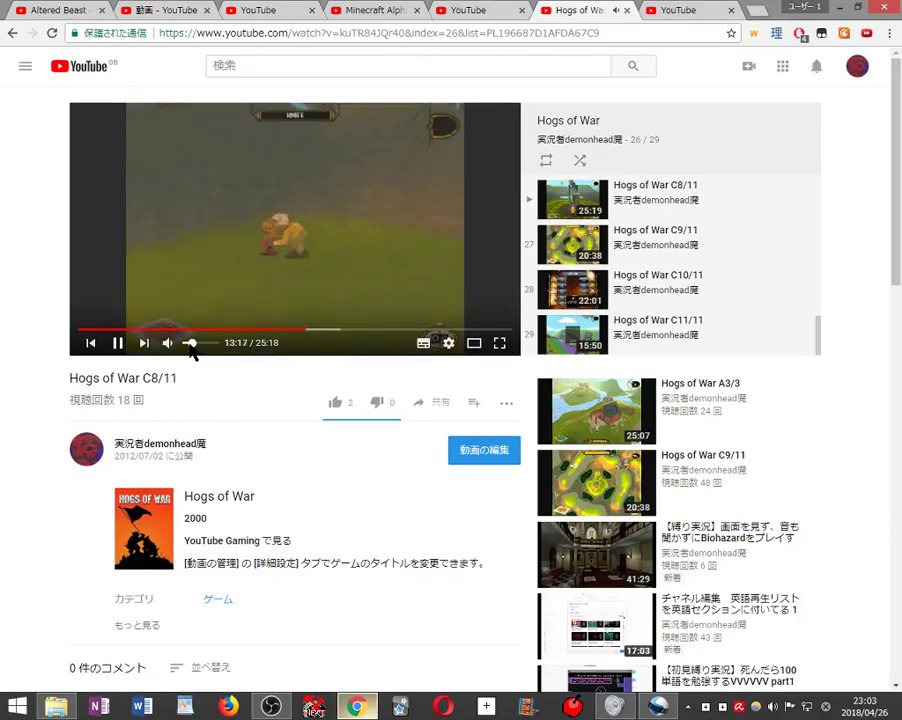
left_click_drag(191, 346, 200, 342)
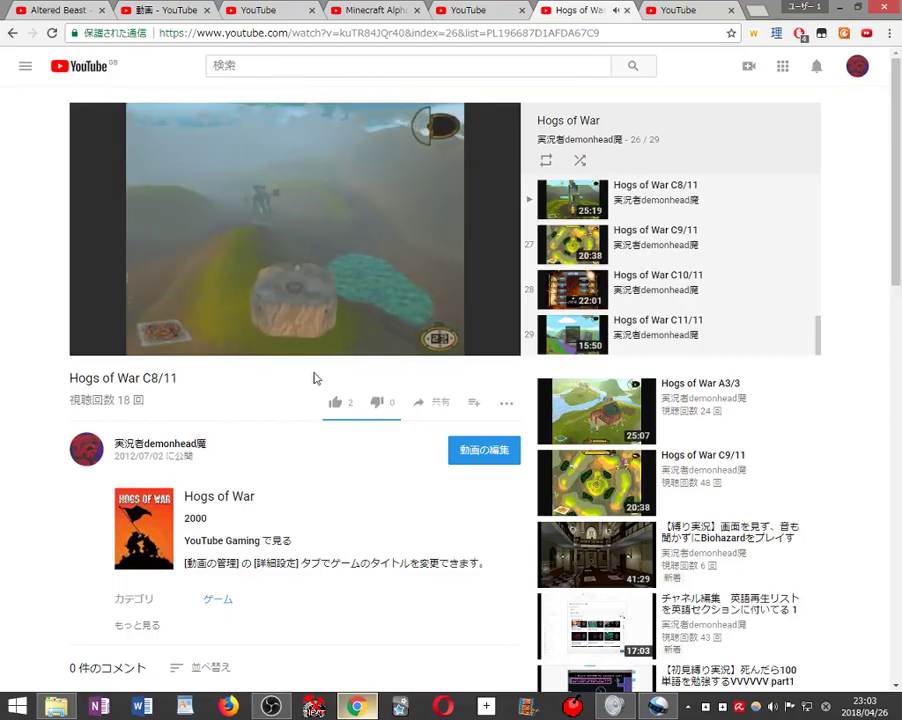
mouse_move(165, 340)
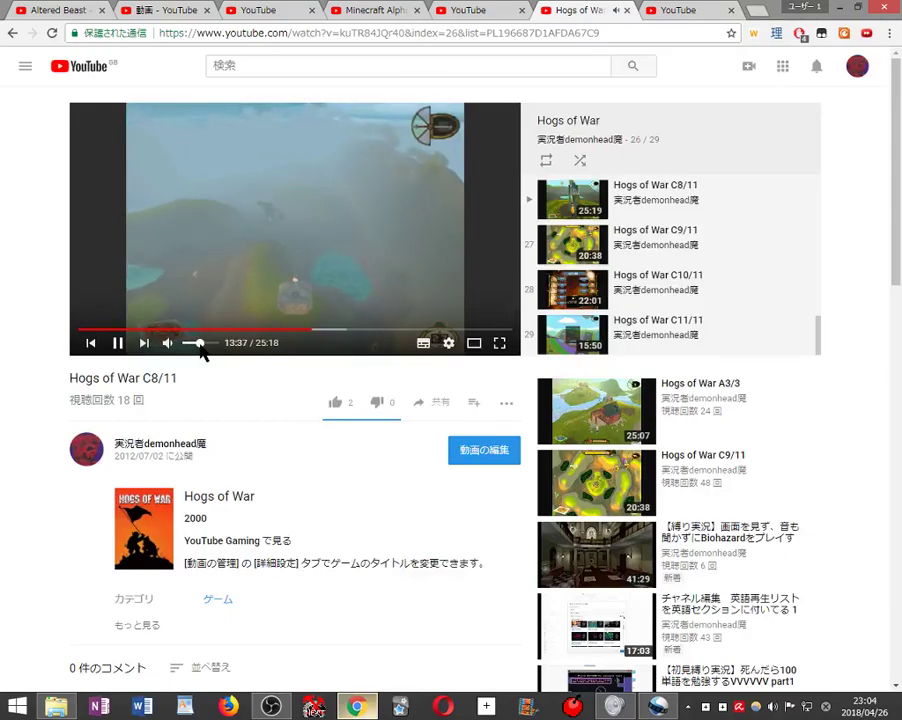
left_click_drag(197, 344, 201, 344)
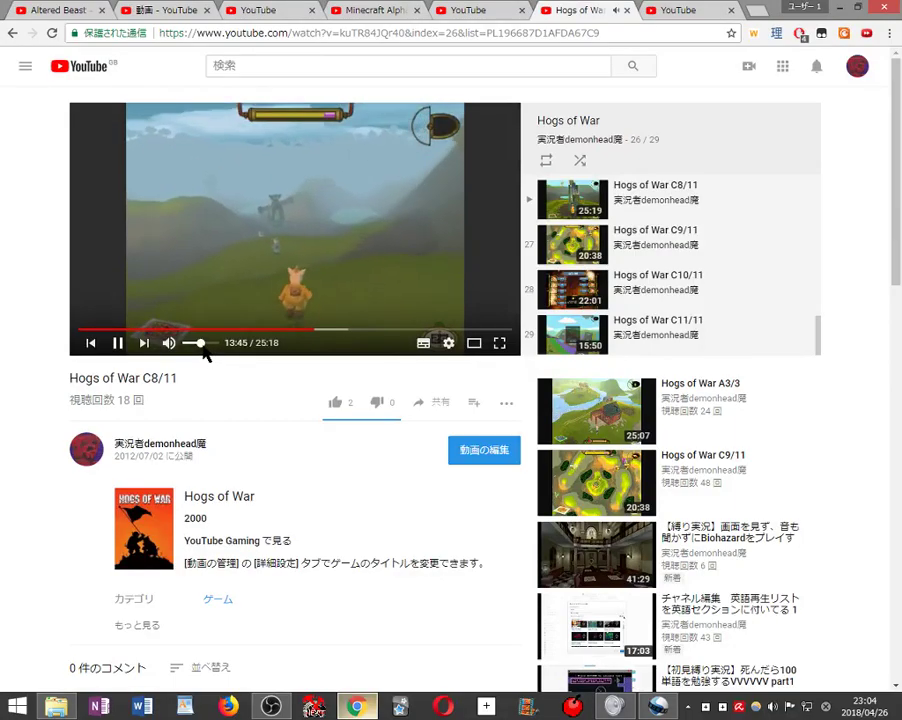
left_click_drag(204, 348, 208, 350)
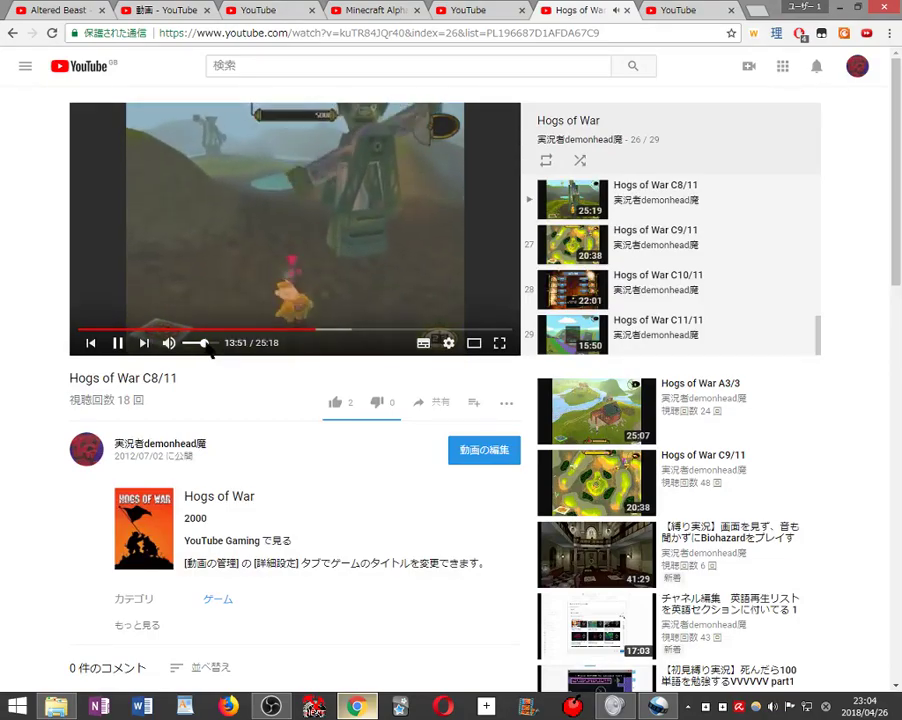
left_click(307, 234)
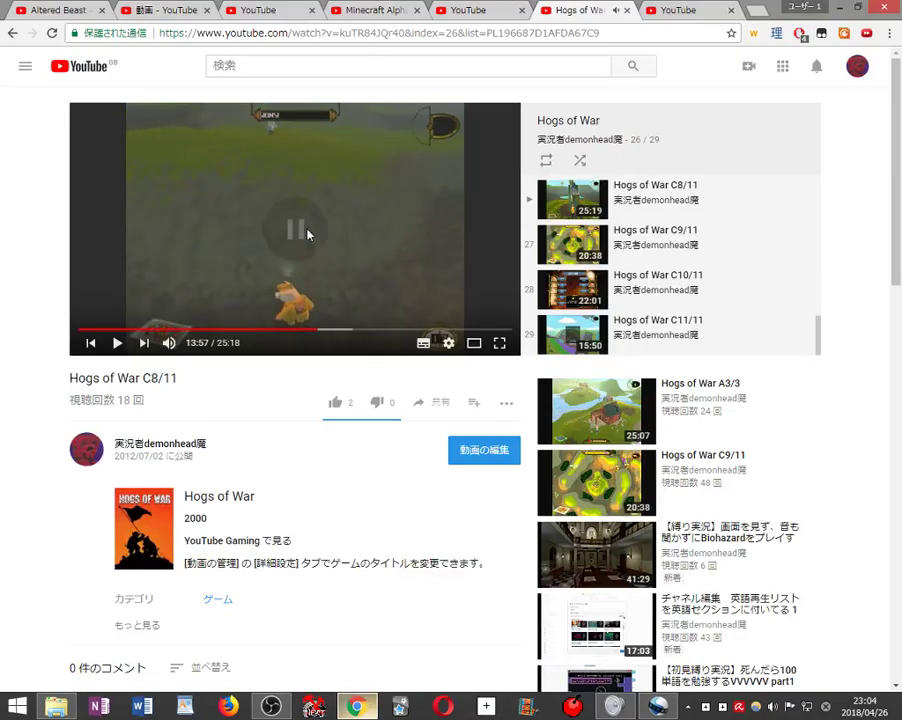
left_click(307, 240)
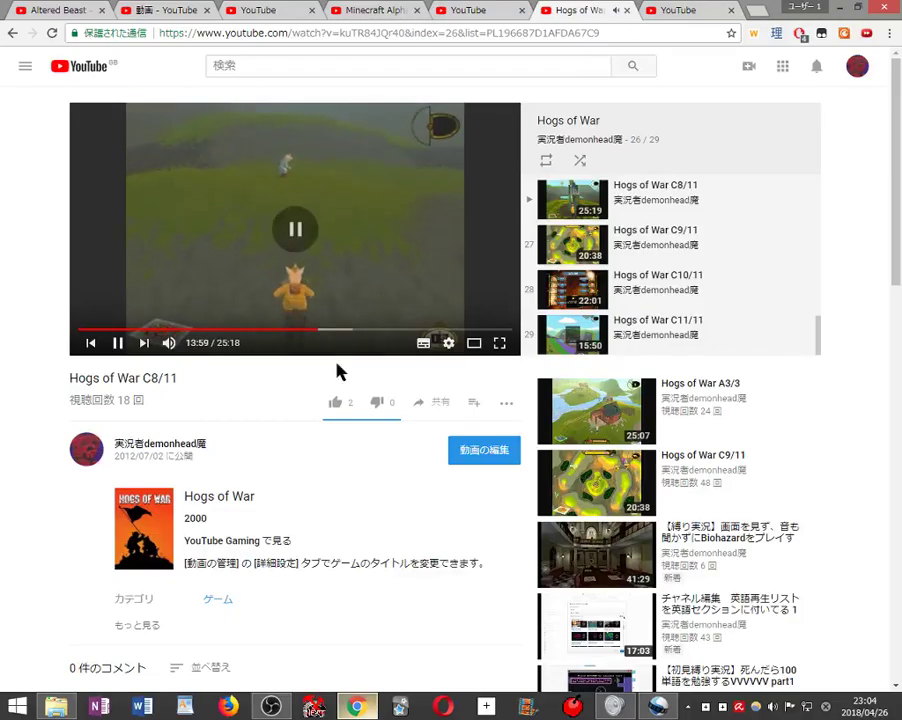
- Pause the original Hogs of War C8/11 video at 13:59 and close its page, returning to the clip's edit page
key("space")
scroll(366, 468, "down", 3)
scroll(368, 474, "up", 3)
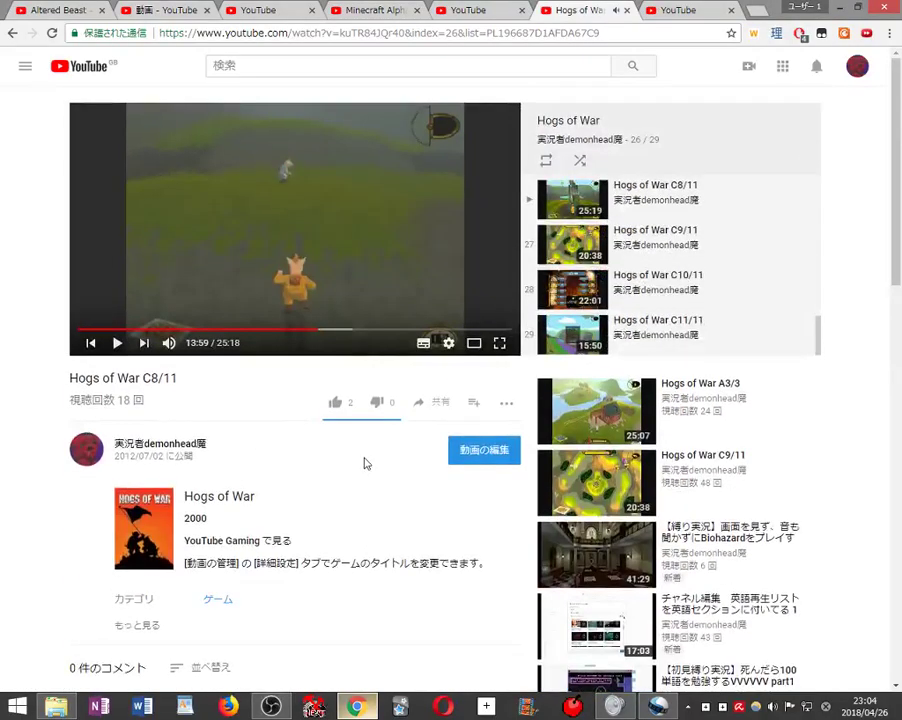
left_click(481, 8)
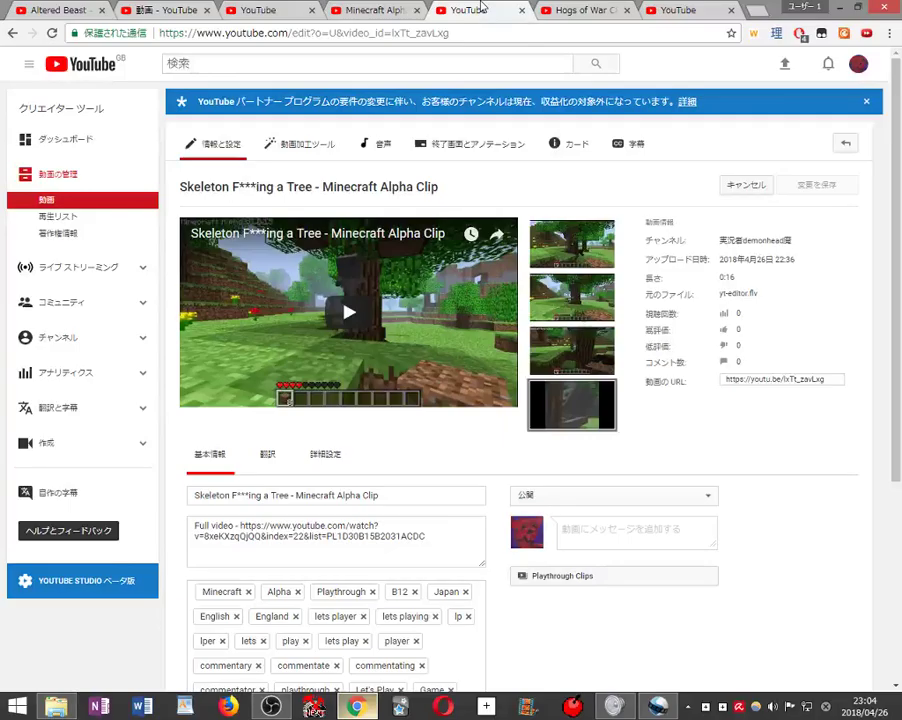
left_click(581, 9)
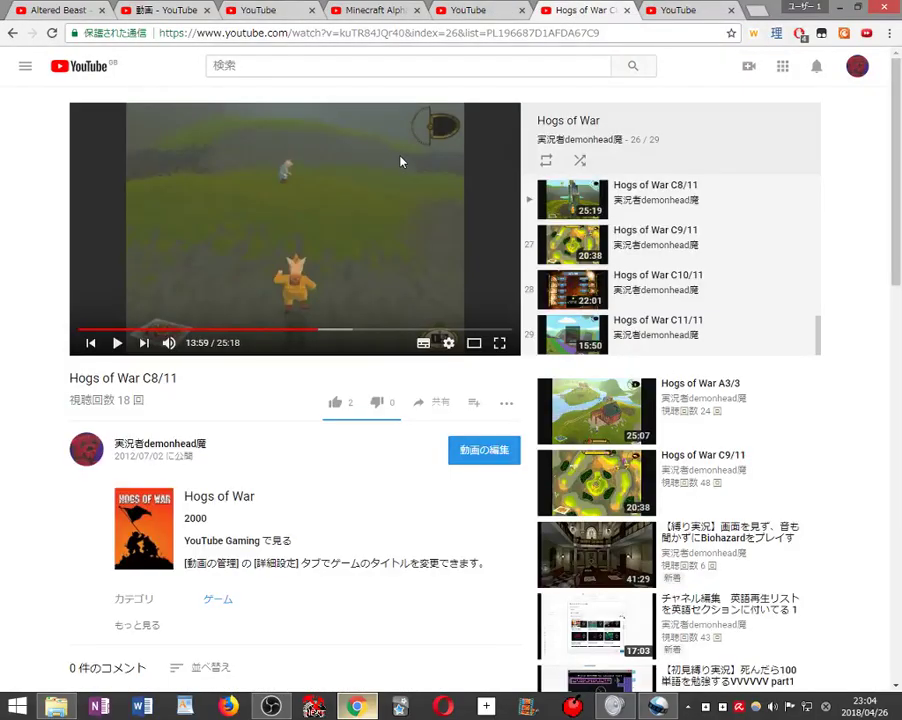
scroll(96, 66, "down", 2)
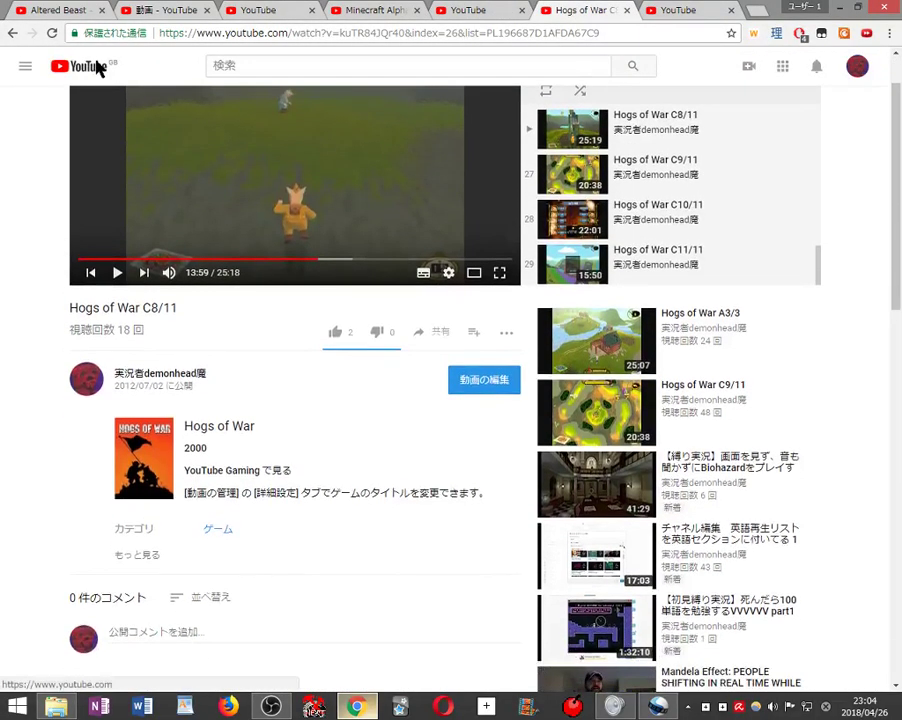
scroll(96, 66, "up", 2)
middle_click(614, 12)
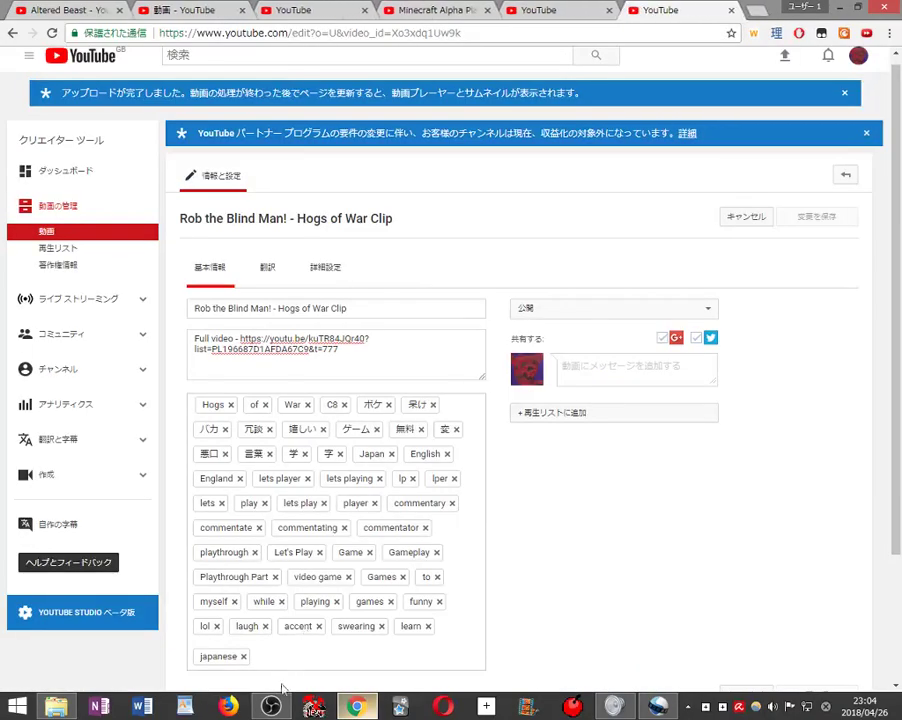
- Switch to OBS to bring up the controls of the running screen recording
left_click(271, 706)
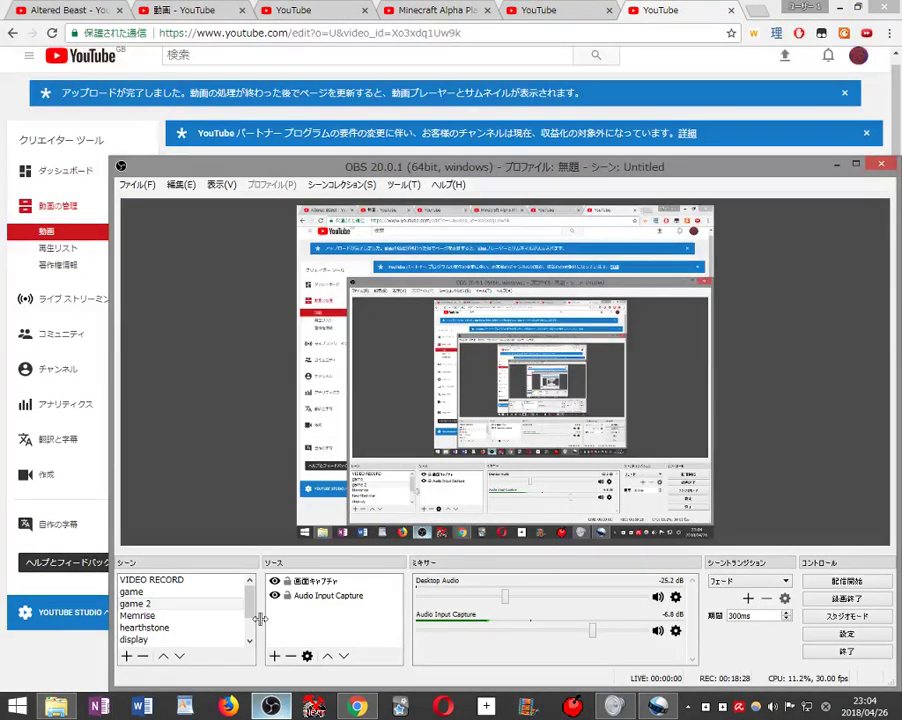
left_click(15, 656)
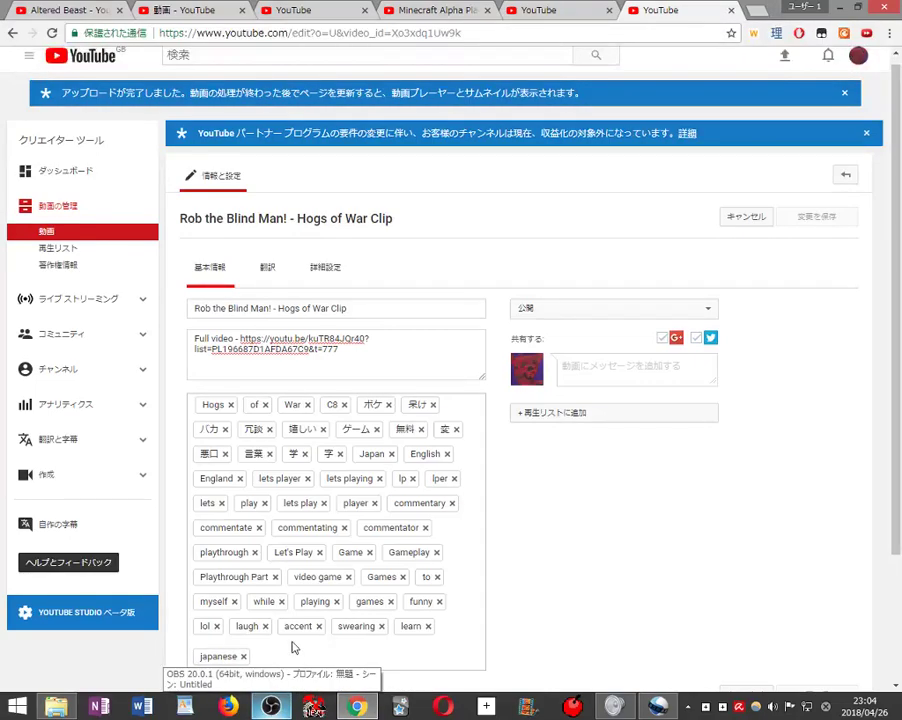
left_click(270, 706)
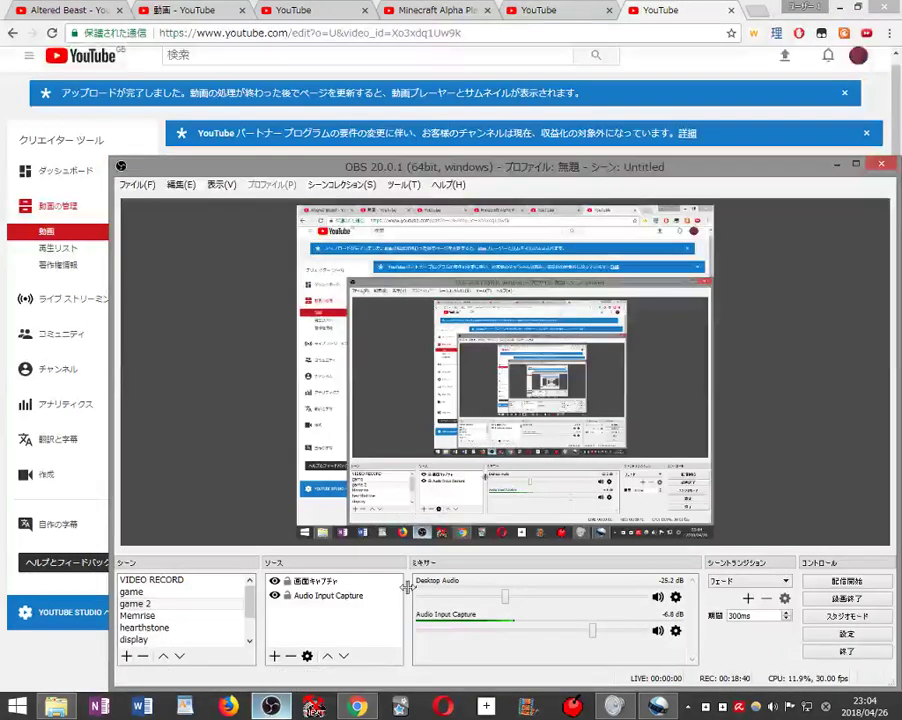